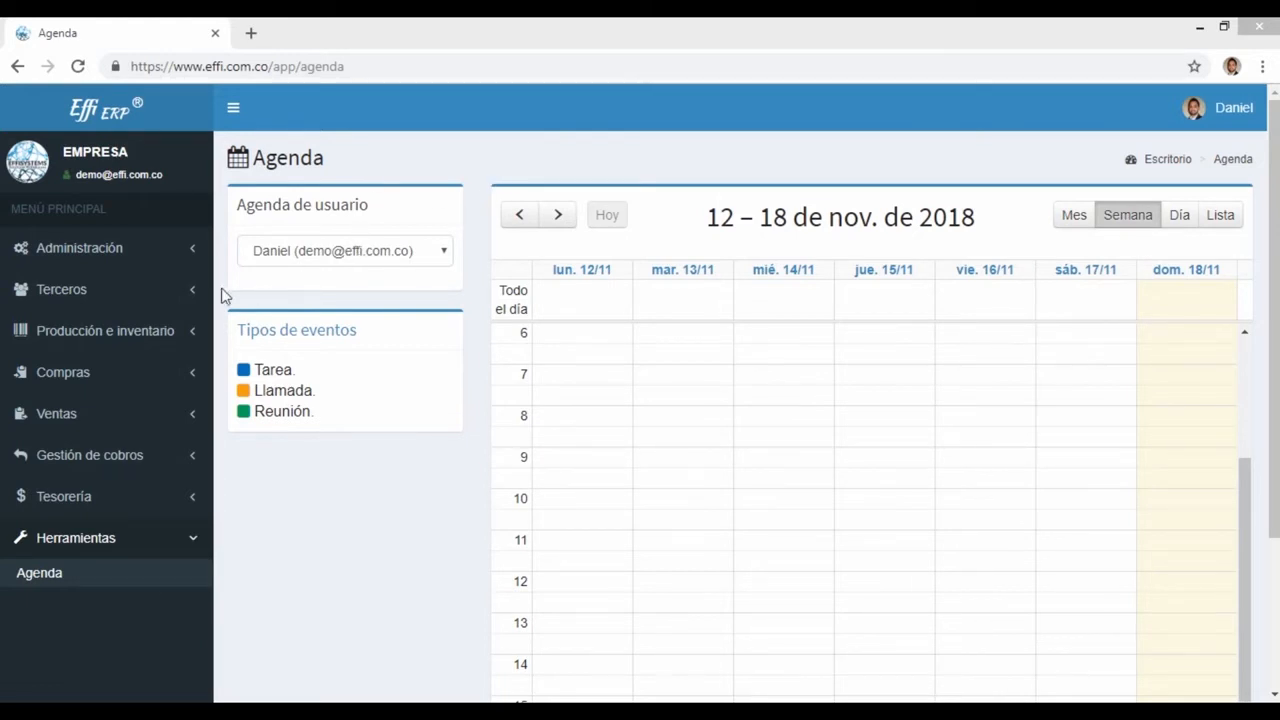
# Step: Expand the Administración menu in the Agenda page's left sidebar
pyautogui.click(150, 254)
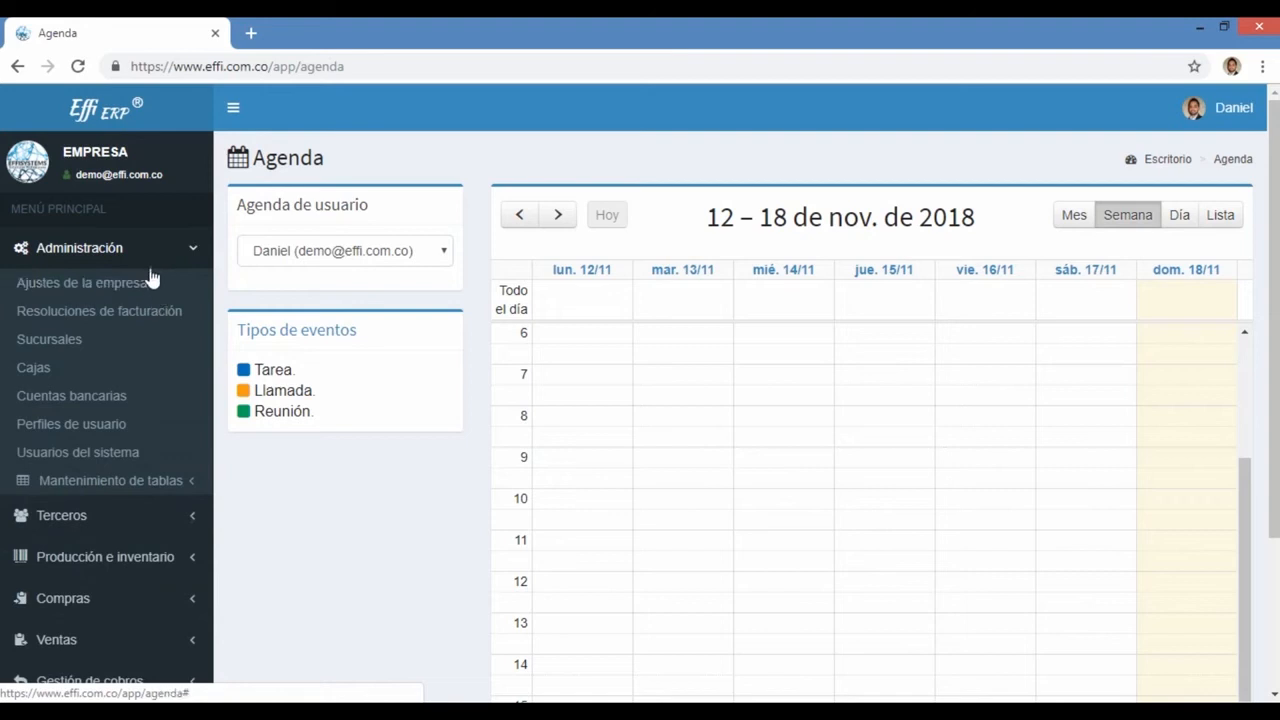
# Step: Open the Sucursales list showing the 2 branches, Cali and Sucursal principal
pyautogui.click(62, 340)
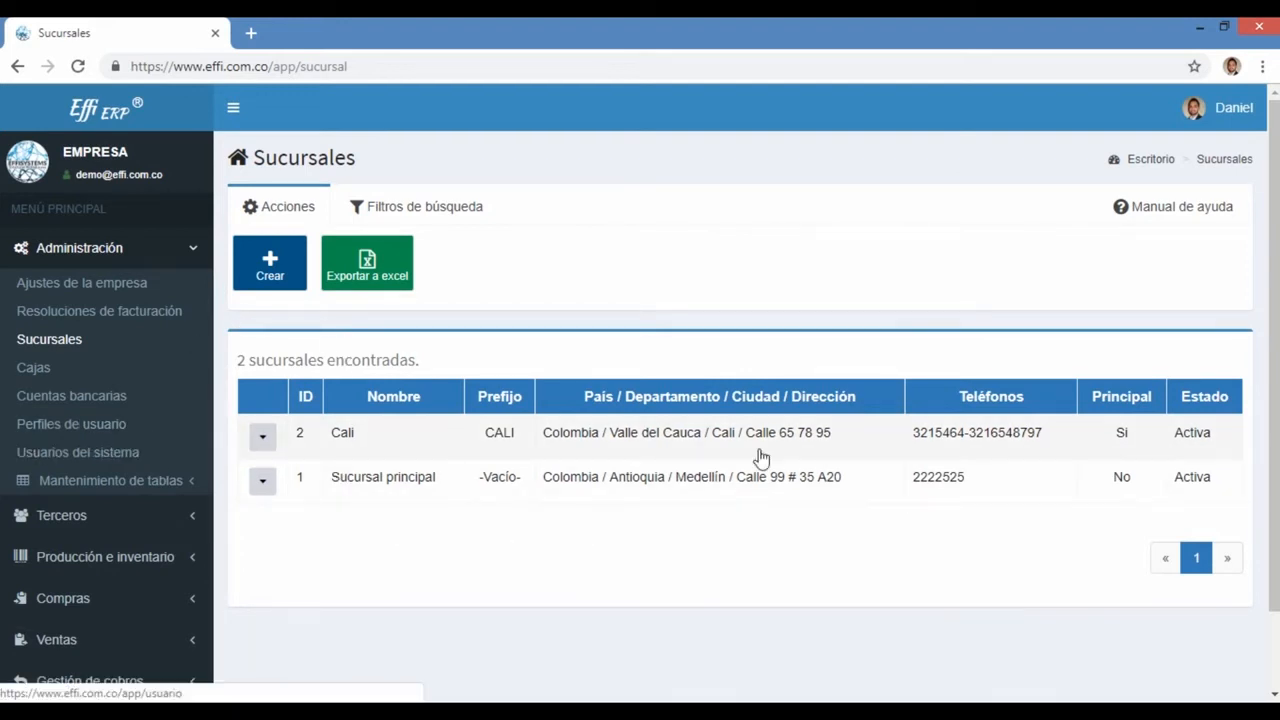
pyautogui.moveTo(236, 360); pyautogui.dragTo(420, 399)
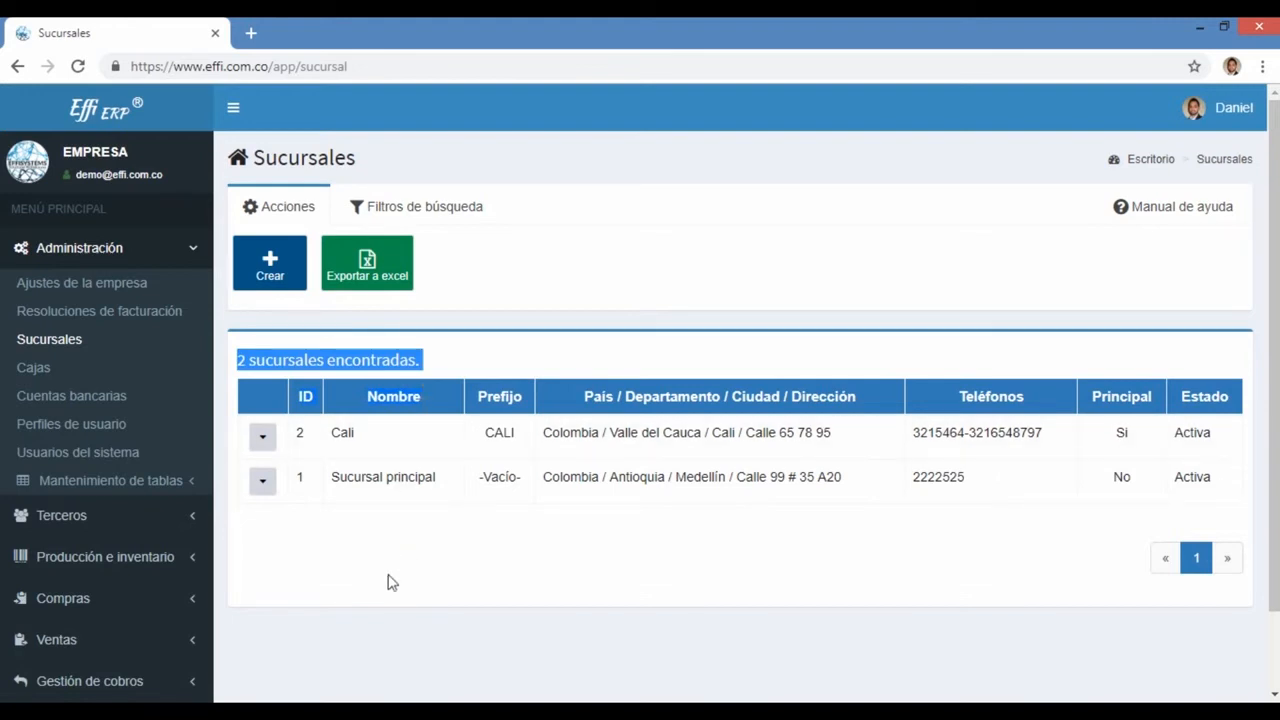
pyautogui.click(482, 334)
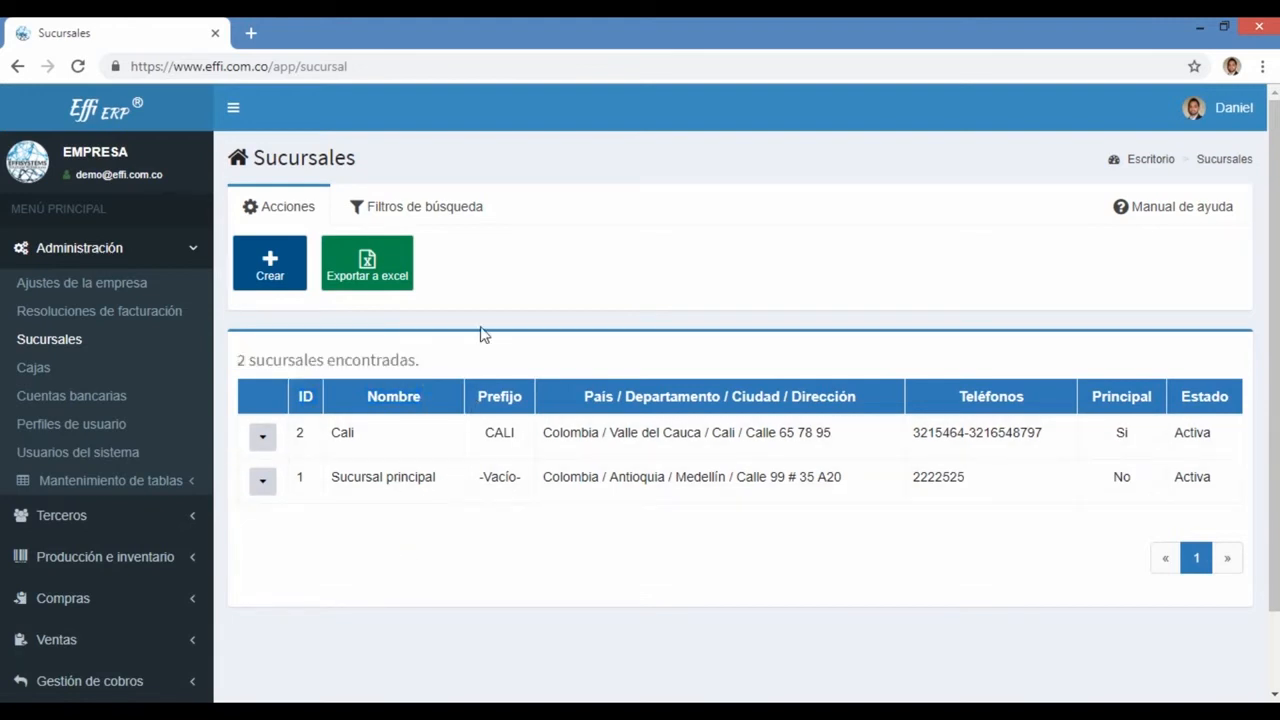
pyautogui.click(380, 216)
pyautogui.click(287, 208)
# Step: Switch between the Filtros de búsqueda and Acciones tabs while reviewing the branch rows
pyautogui.click(429, 220)
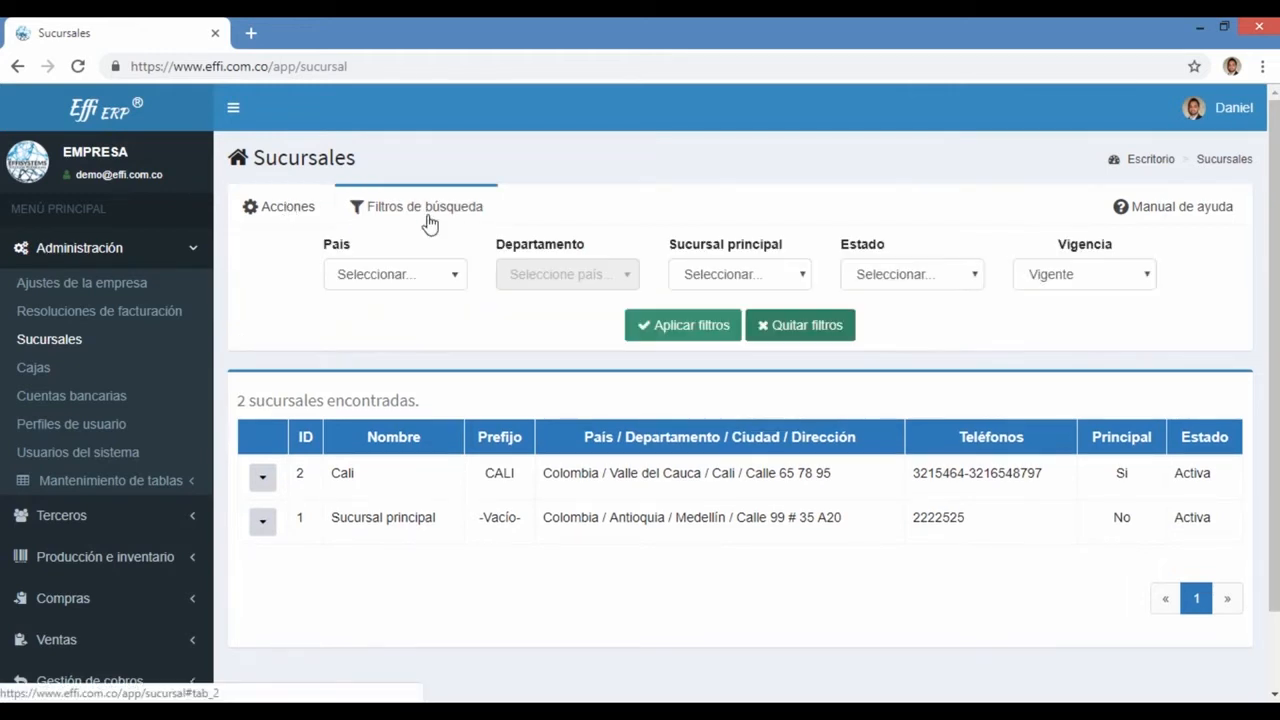
pyautogui.click(296, 218)
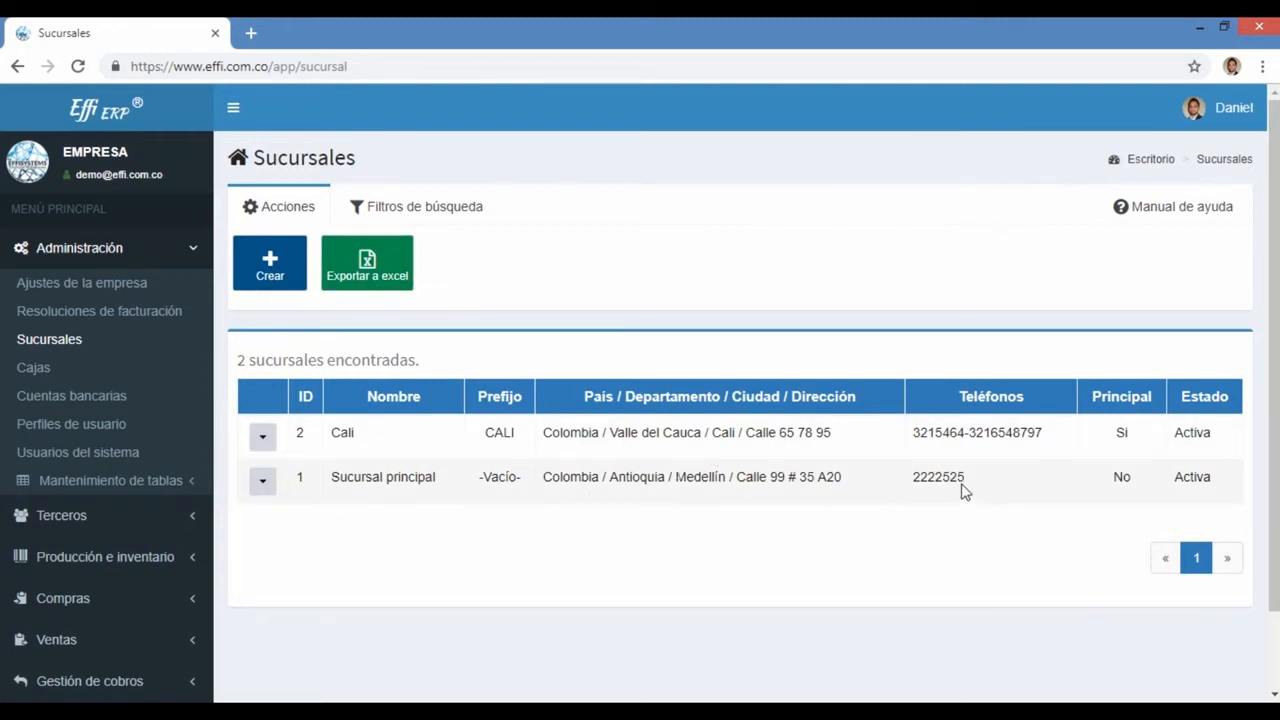
pyautogui.moveTo(962, 490); pyautogui.dragTo(514, 432)
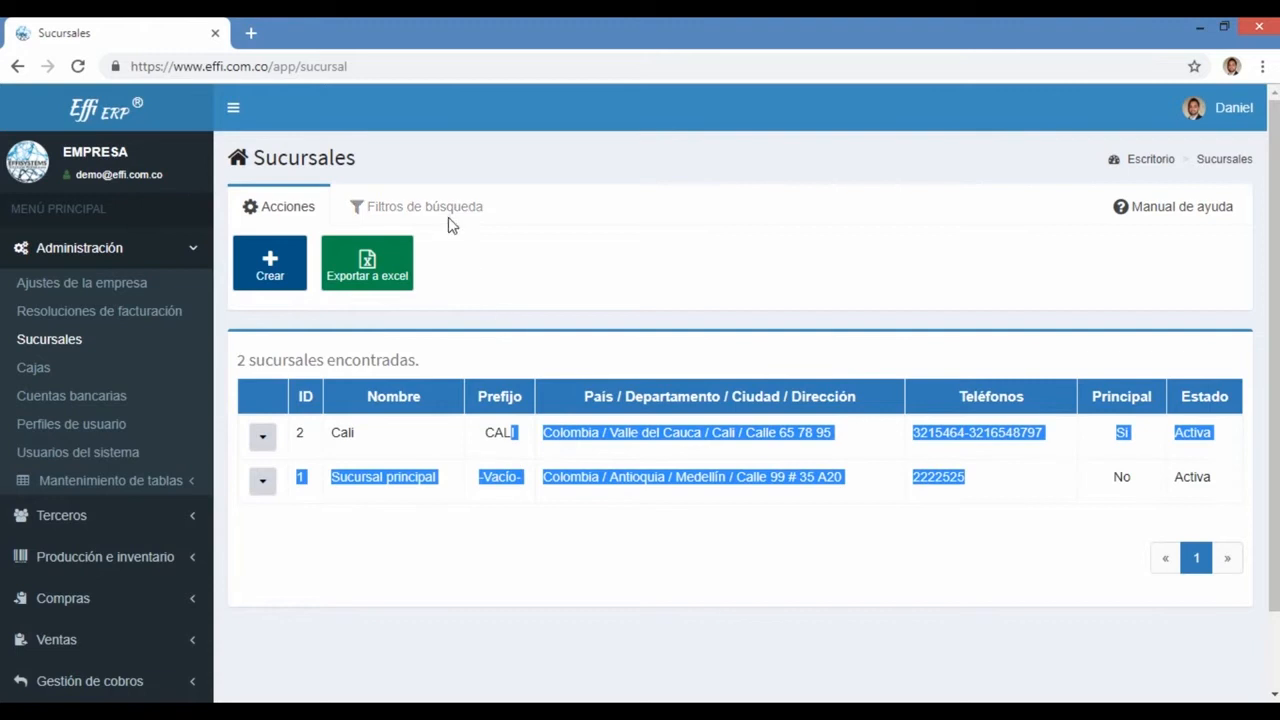
pyautogui.click(448, 215)
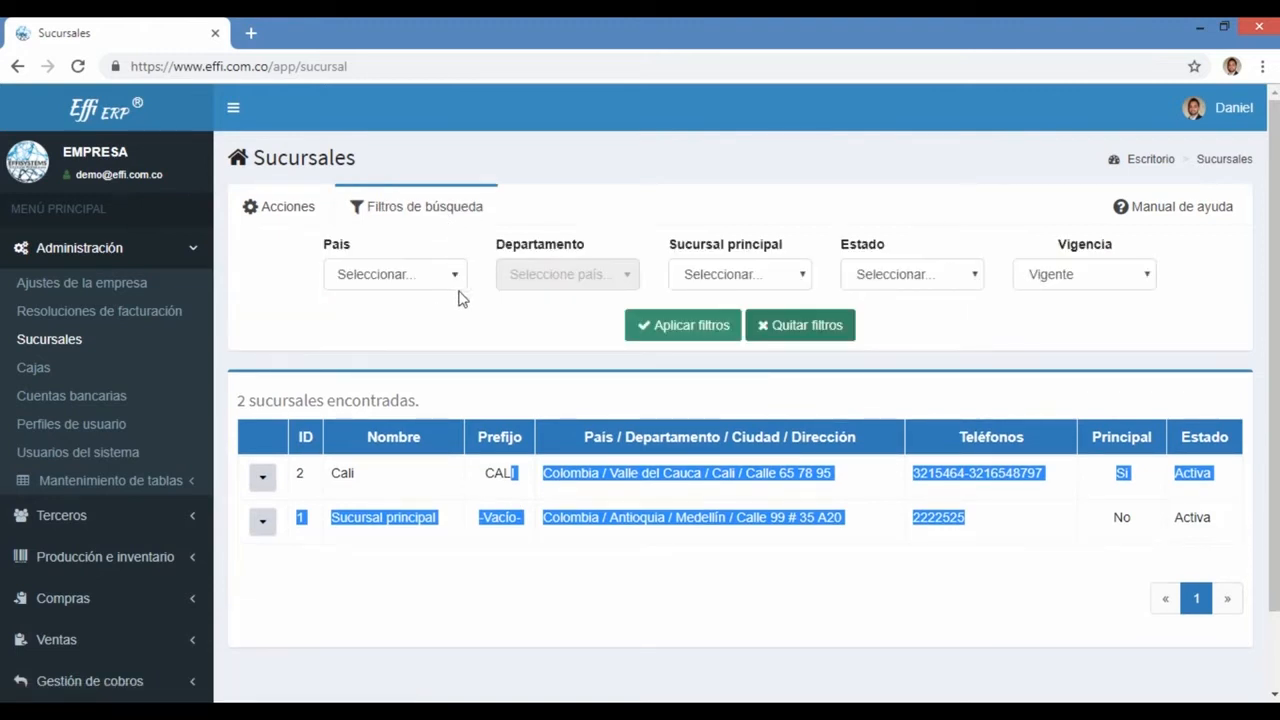
pyautogui.click(768, 396)
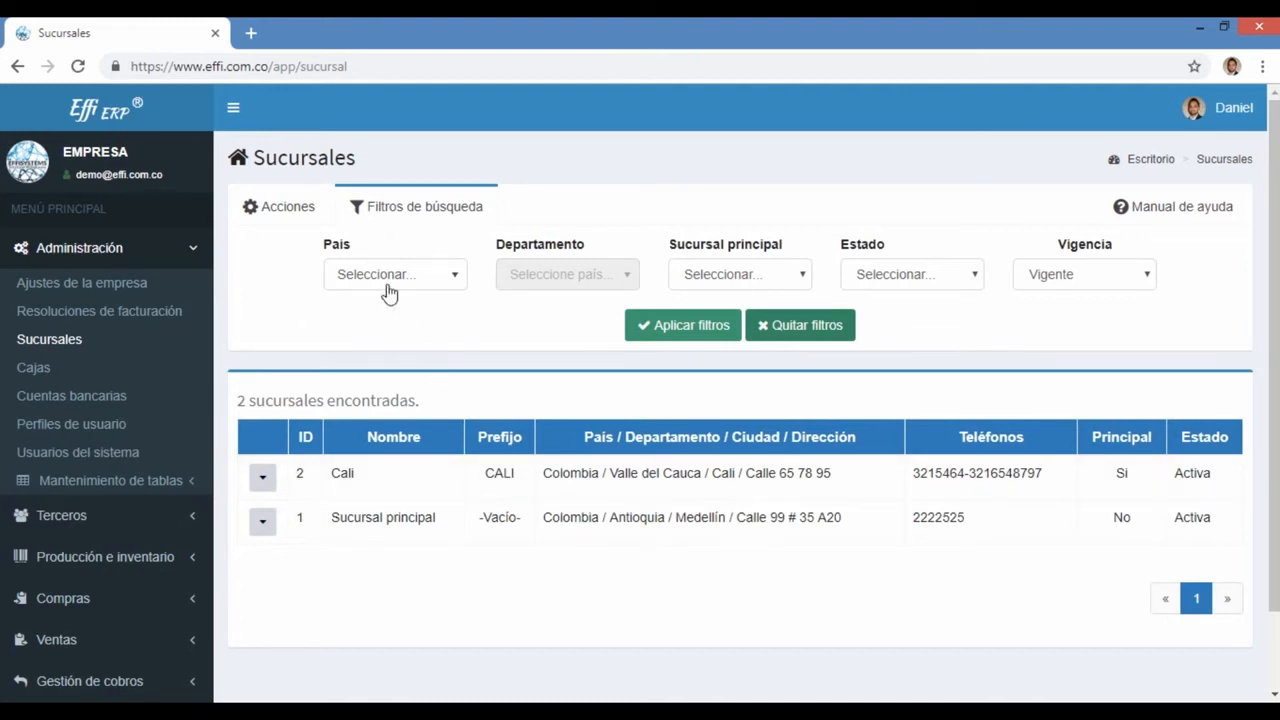
# Step: Check the main-branch, status and Vigente/Anulada filter choices unchanged, then start a new branch with Crear
pyautogui.click(711, 287)
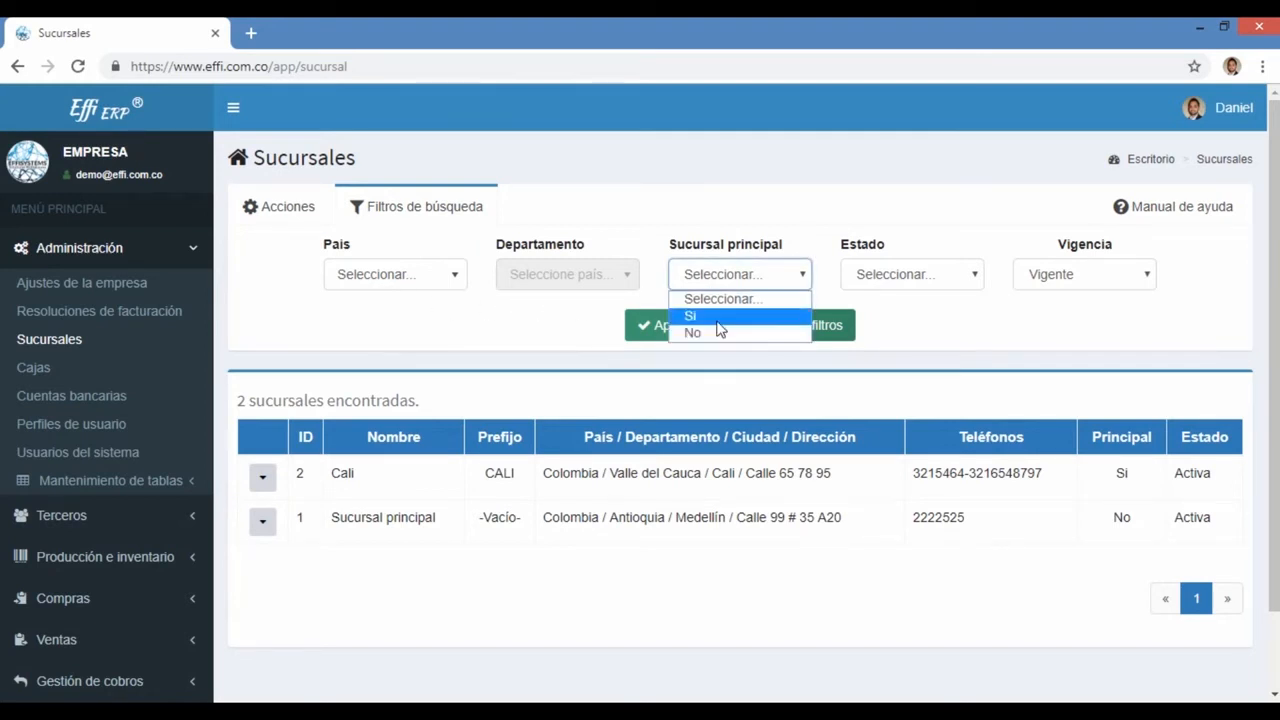
pyautogui.click(951, 230)
pyautogui.click(914, 275)
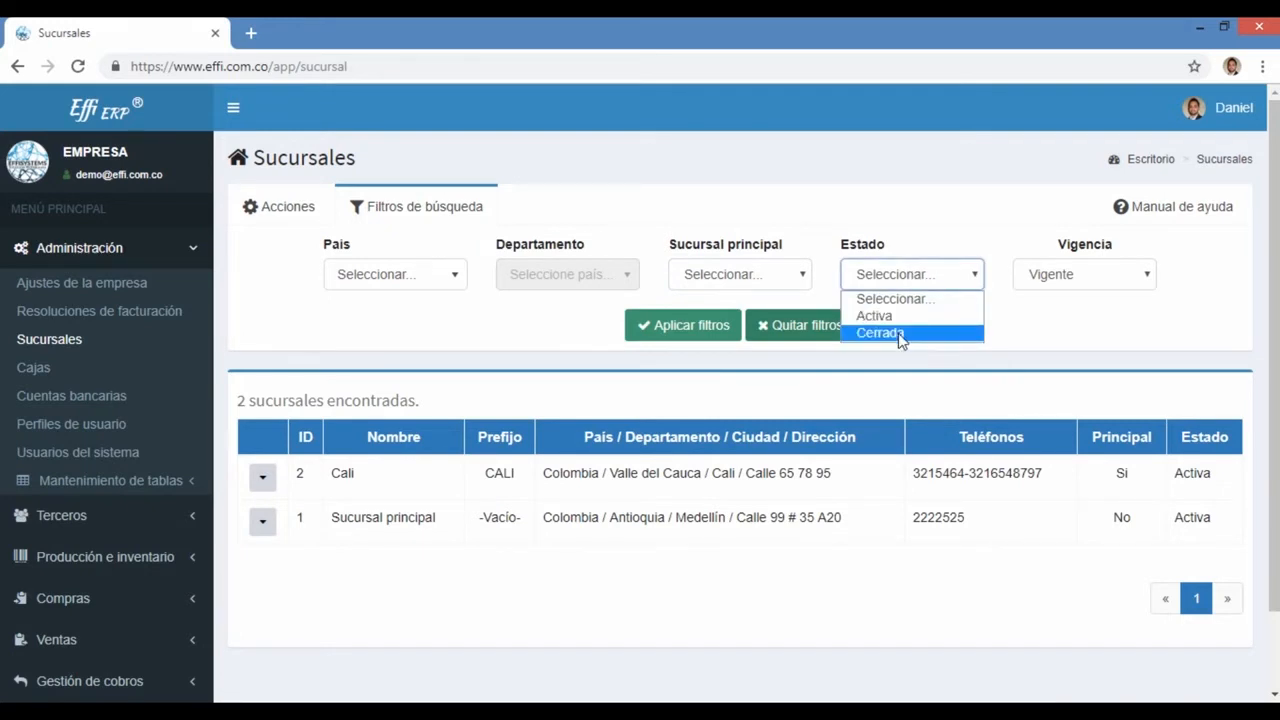
pyautogui.click(1057, 334)
pyautogui.click(1056, 277)
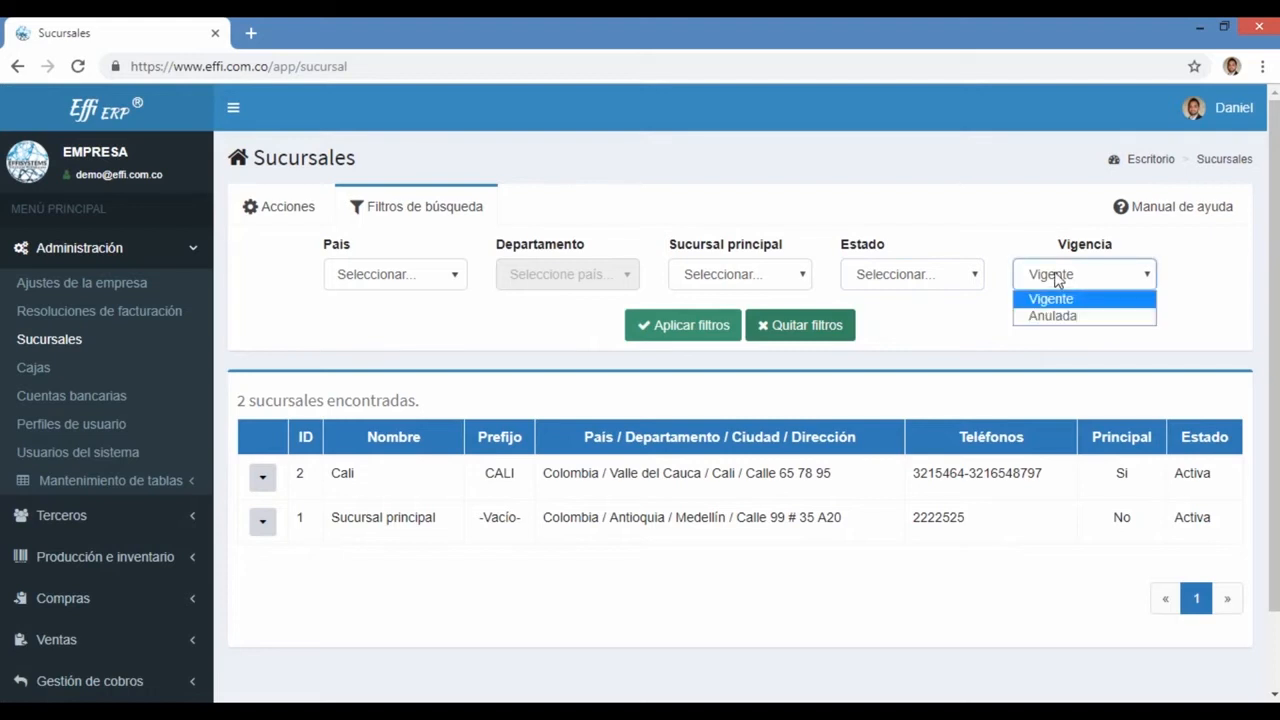
pyautogui.click(373, 346)
pyautogui.click(280, 218)
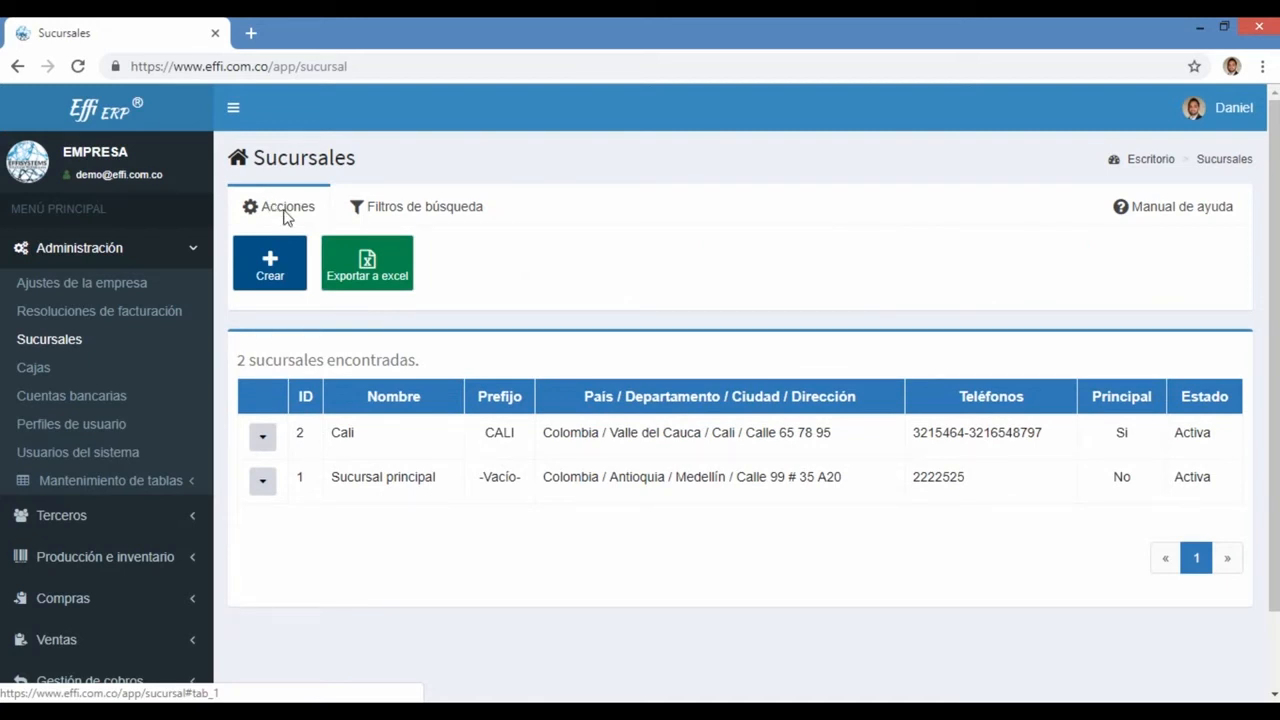
pyautogui.click(283, 271)
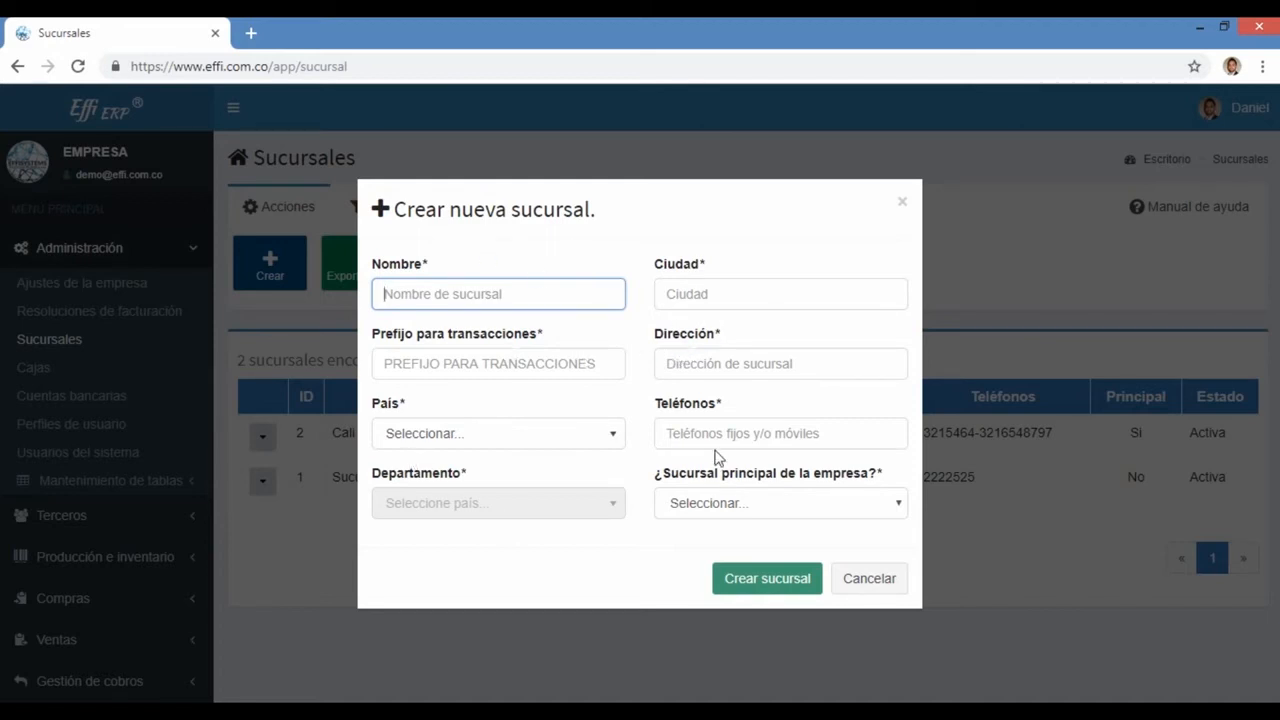
pyautogui.click(708, 290)
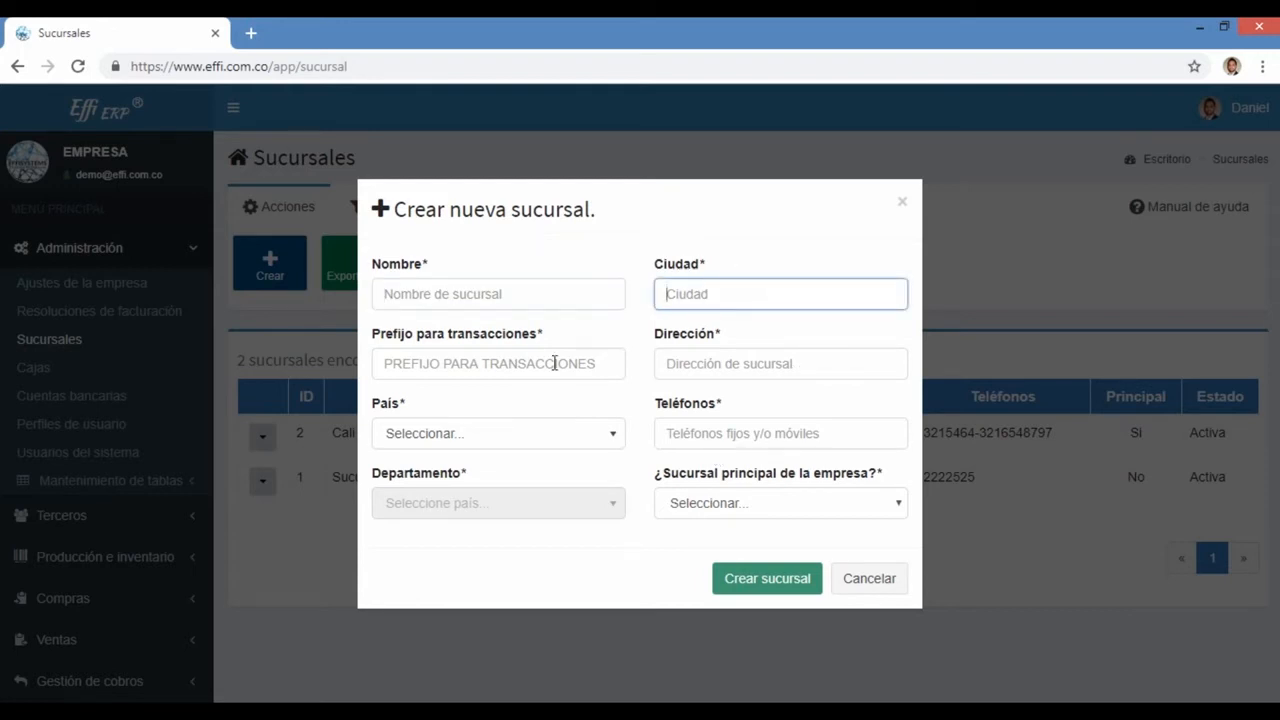
pyautogui.click(555, 366)
pyautogui.click(720, 354)
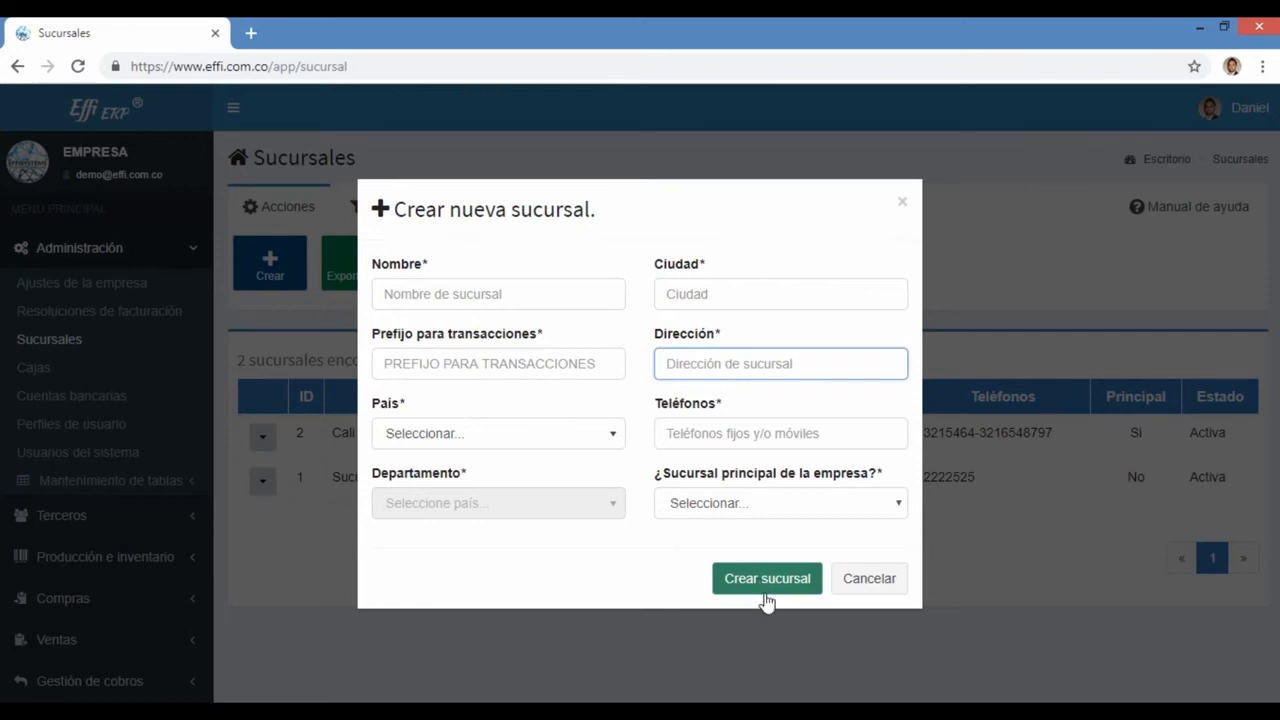
pyautogui.click(446, 293)
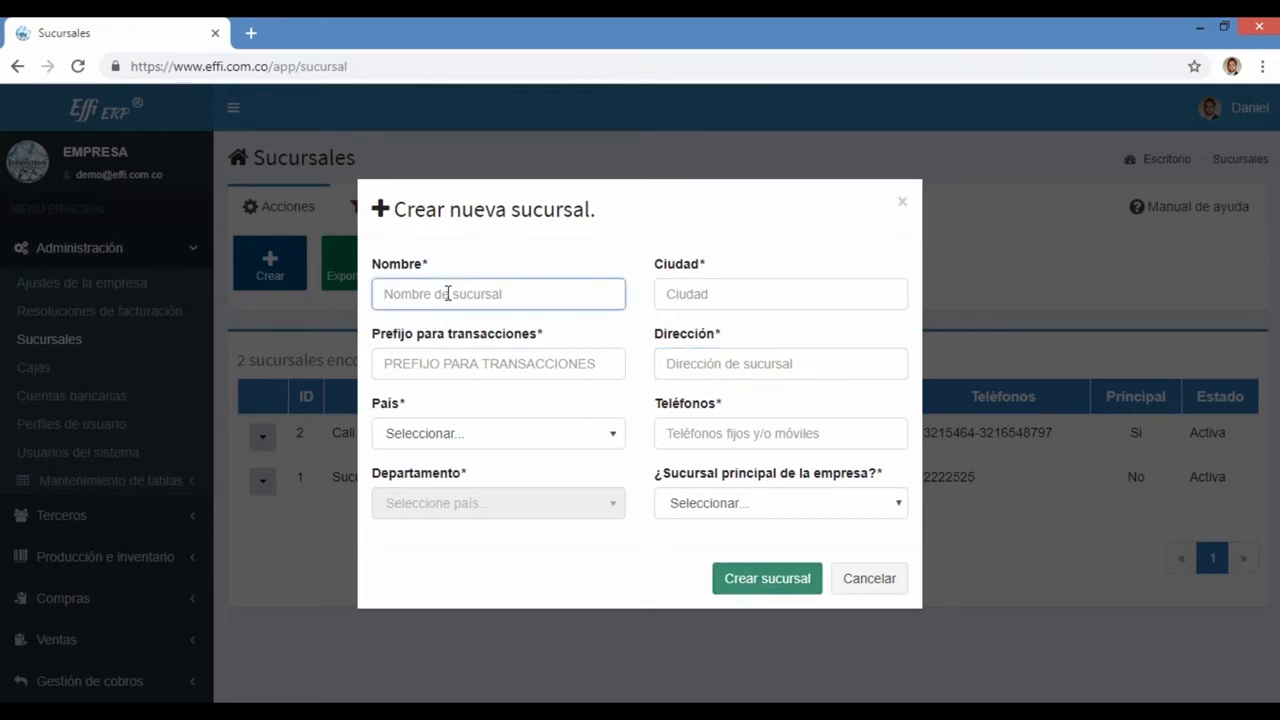
pyautogui.press('Tab')
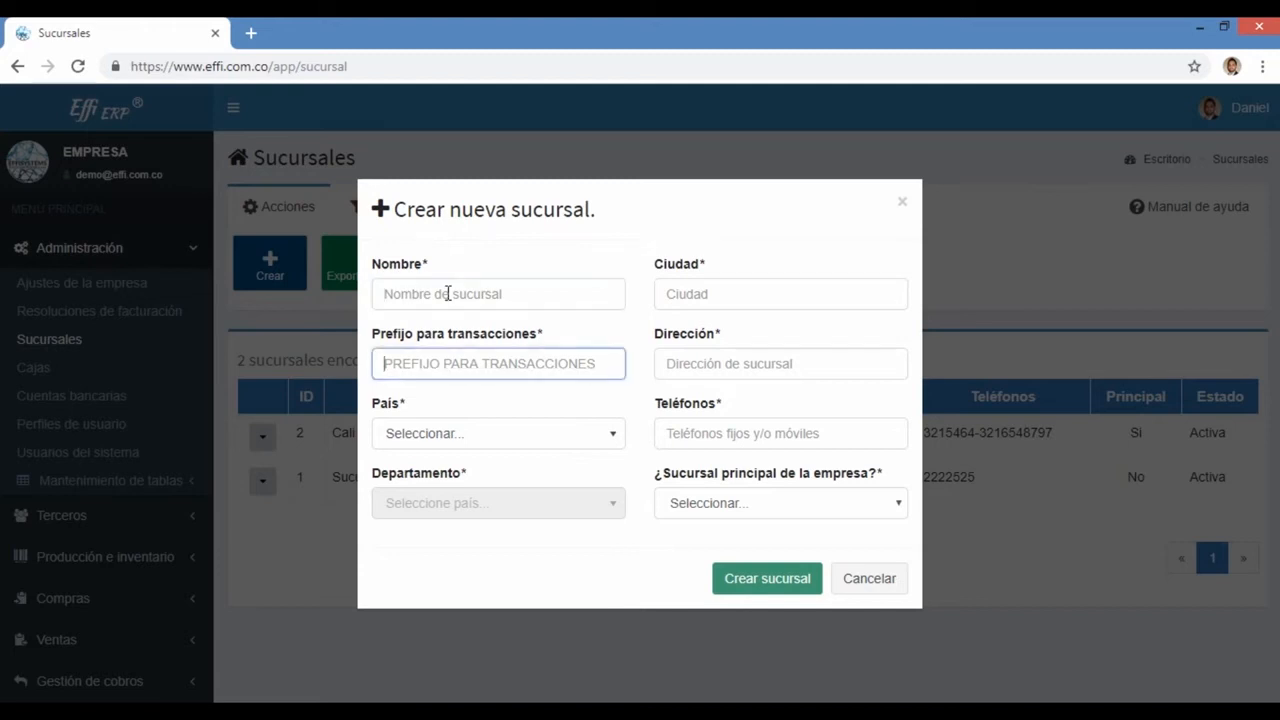
pyautogui.press('Tab')
pyautogui.press('Tab')
pyautogui.press('Tab')
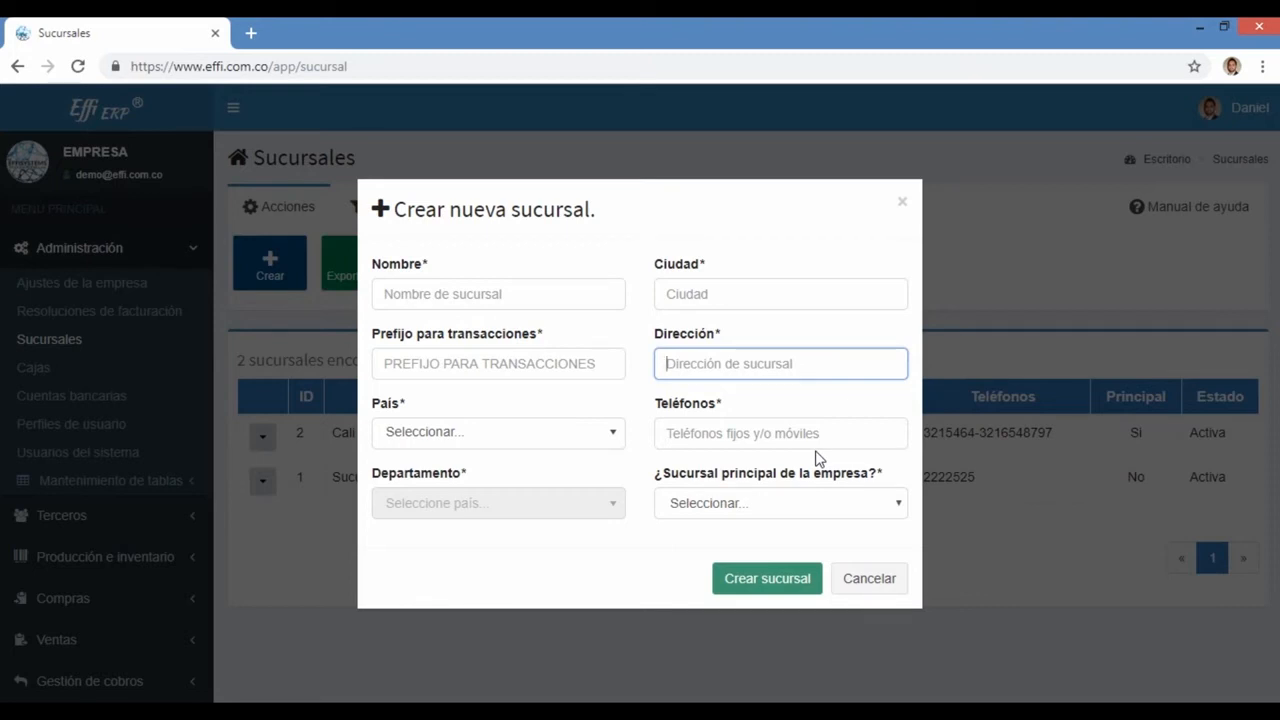
pyautogui.hotkey('shift', 'Tab')
pyautogui.hotkey('shift', 'Tab')
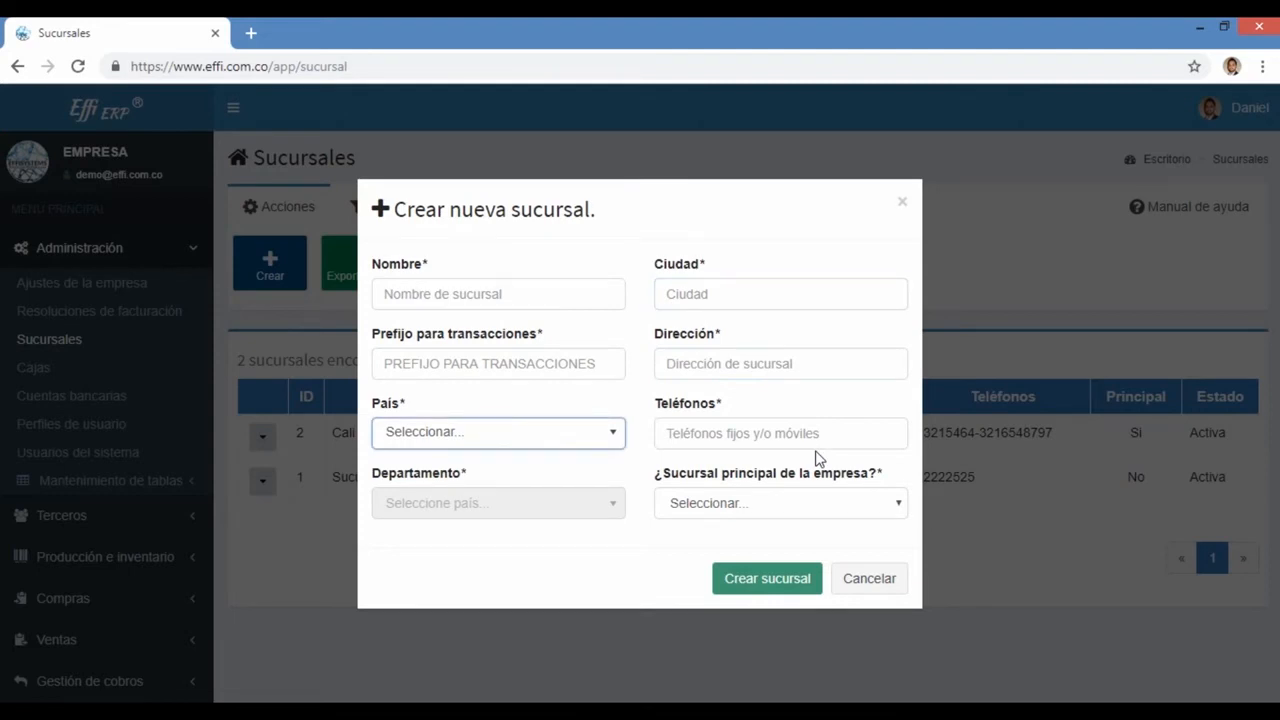
pyautogui.hotkey('shift', 'Tab')
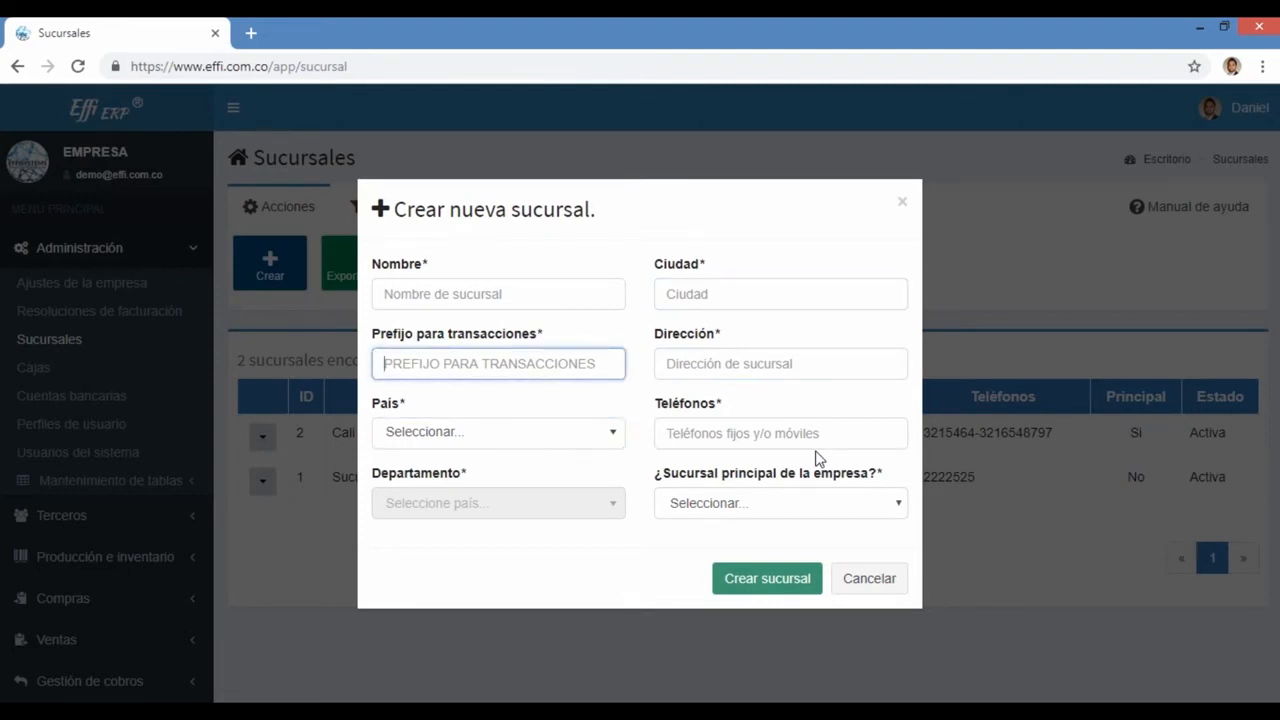
pyautogui.hotkey('shift', 'Tab')
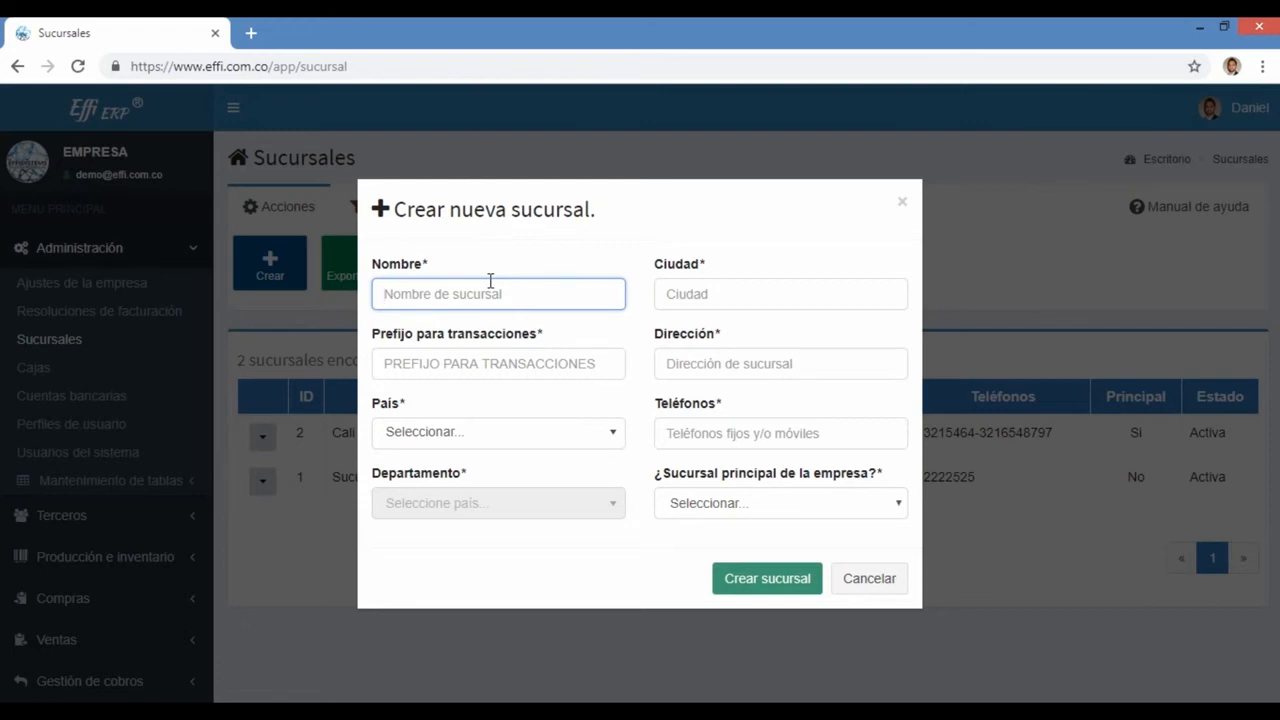
# Step: Enter Bogotá as the branch name and BG as the transaction prefix
pyautogui.write('Bogotá')
pyautogui.press('Tab')
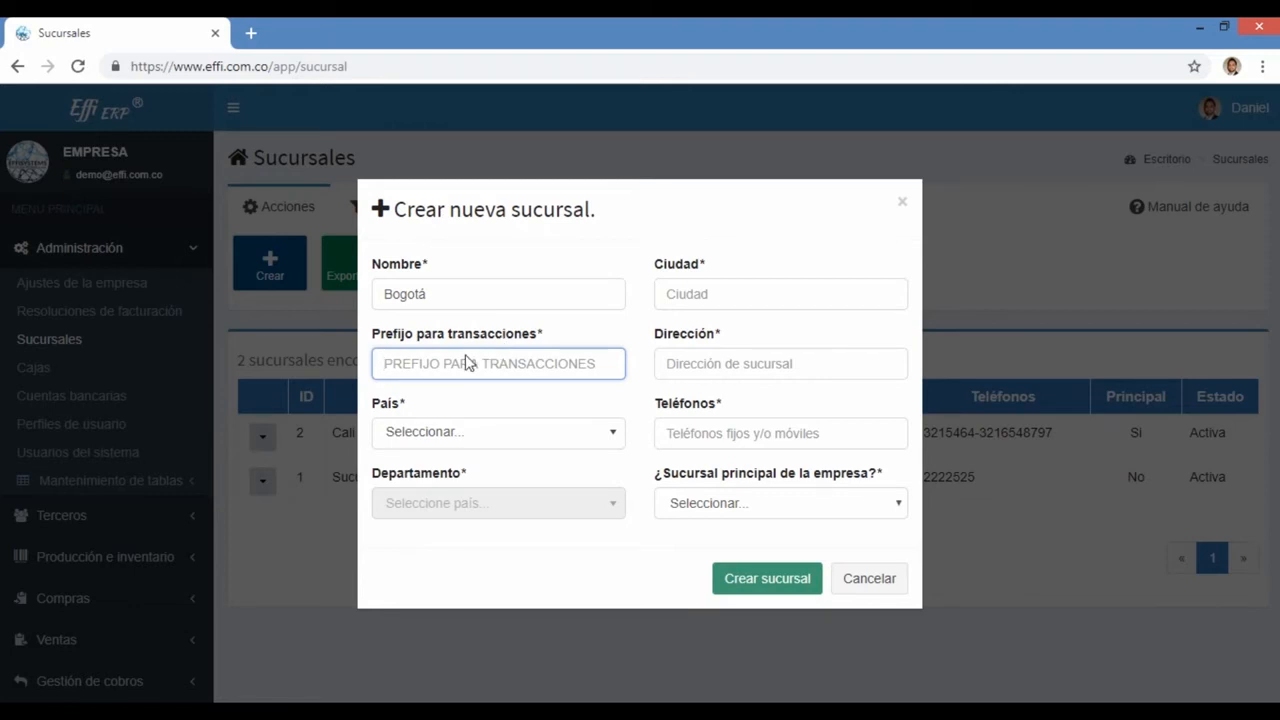
pyautogui.write('BG')
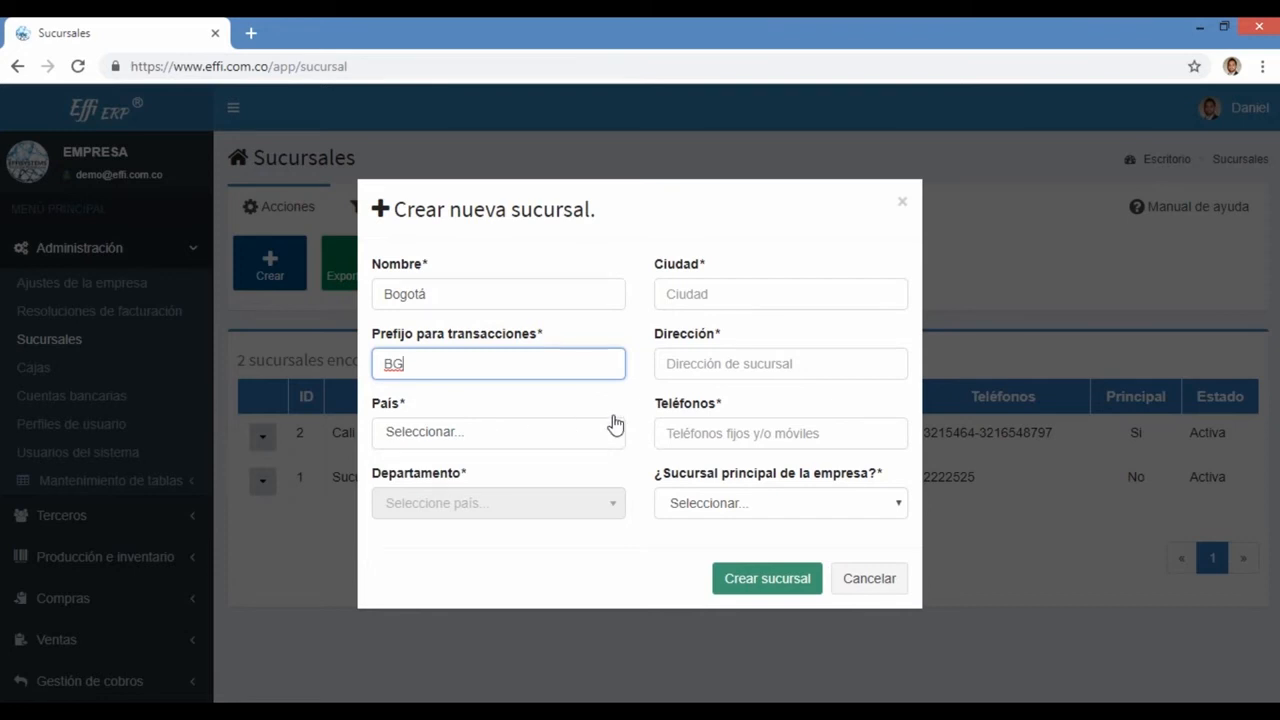
pyautogui.press('Tab')
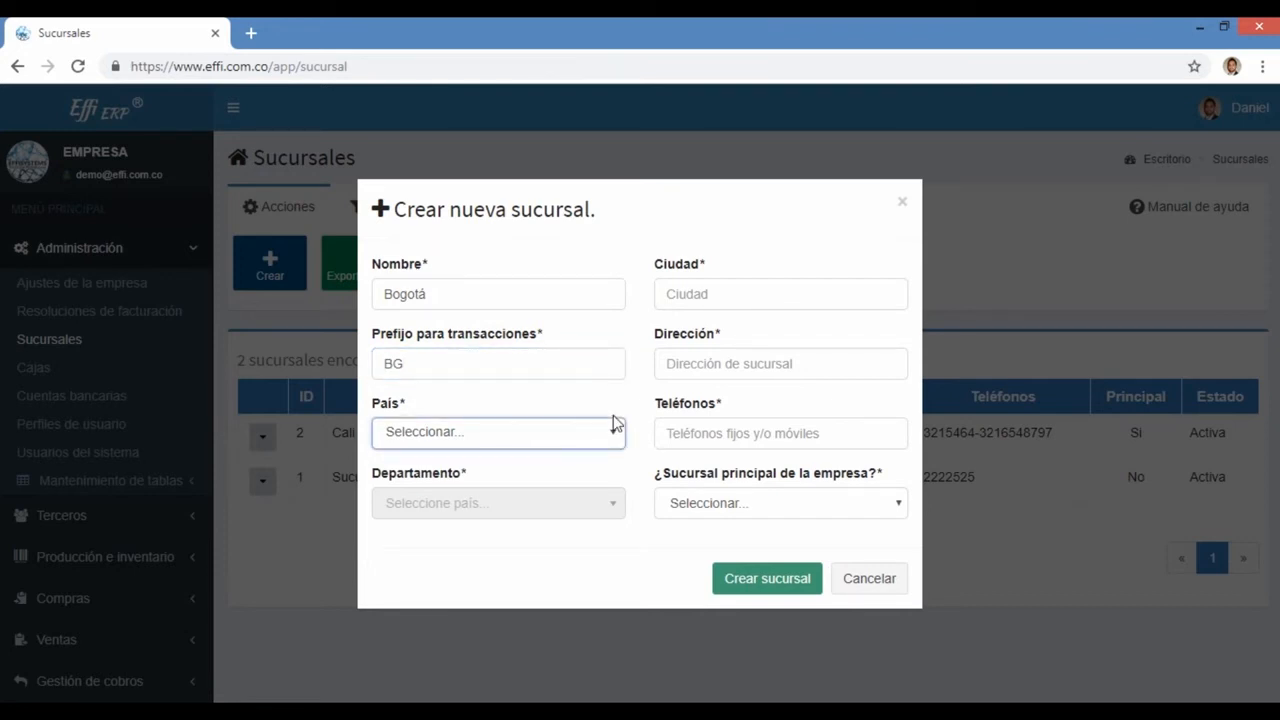
# Step: Set the branch country (País) to Colombia
pyautogui.click(614, 428)
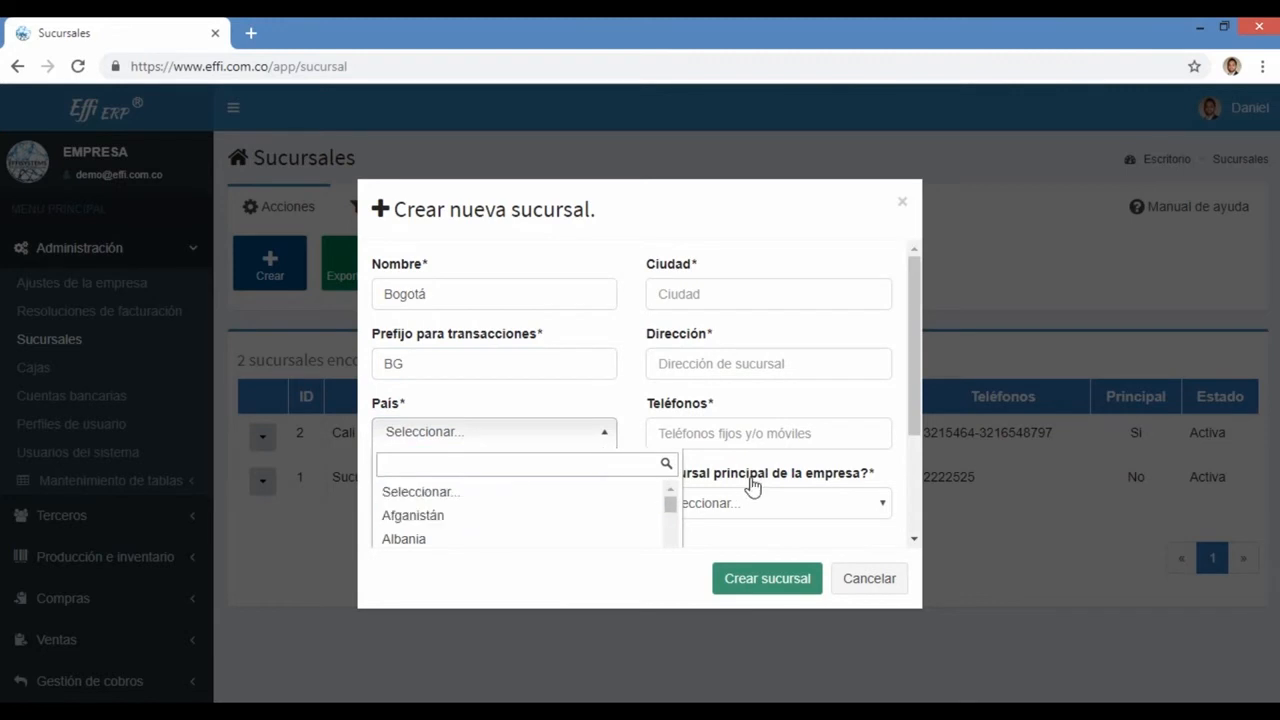
pyautogui.scroll(-2, 752, 485)
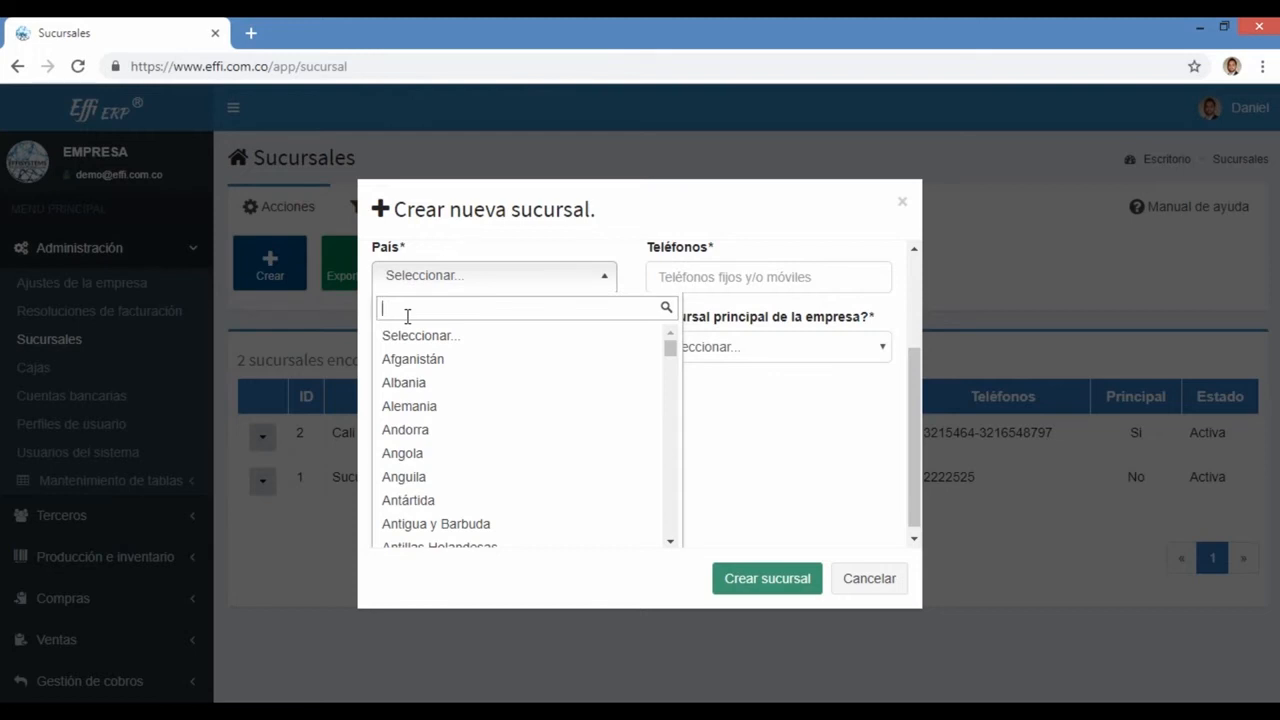
pyautogui.write('colo')
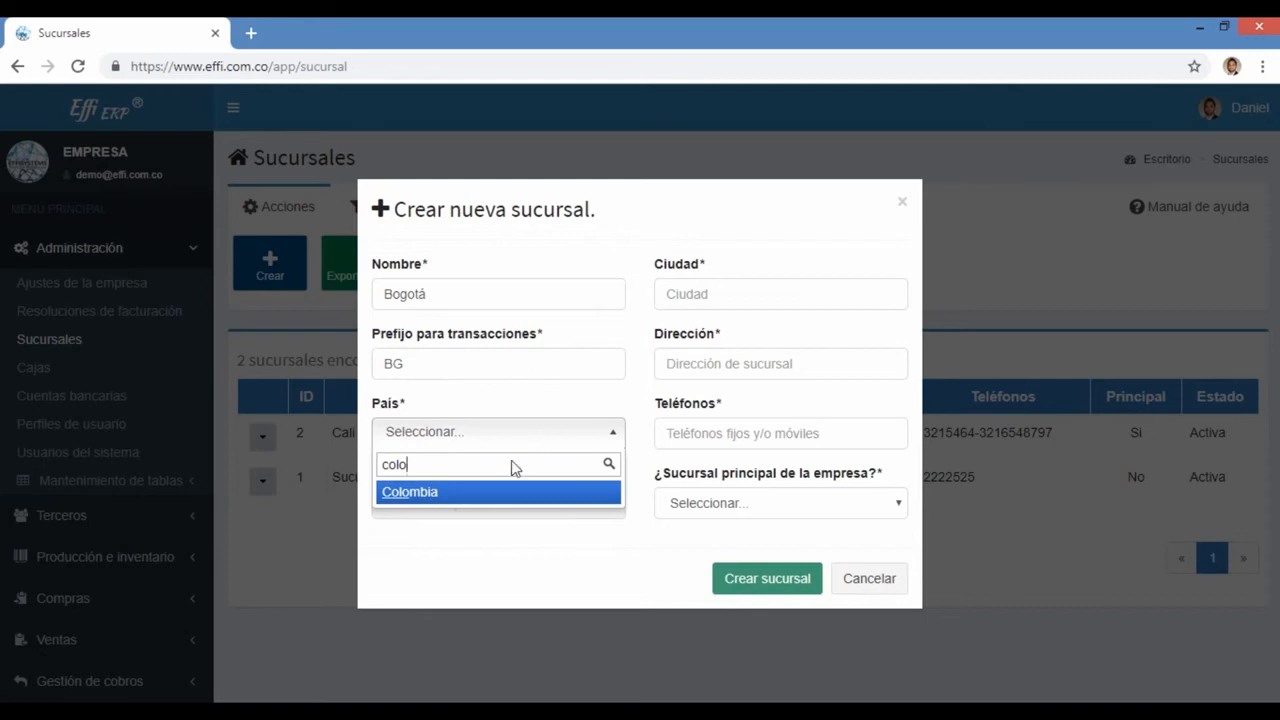
pyautogui.click(436, 505)
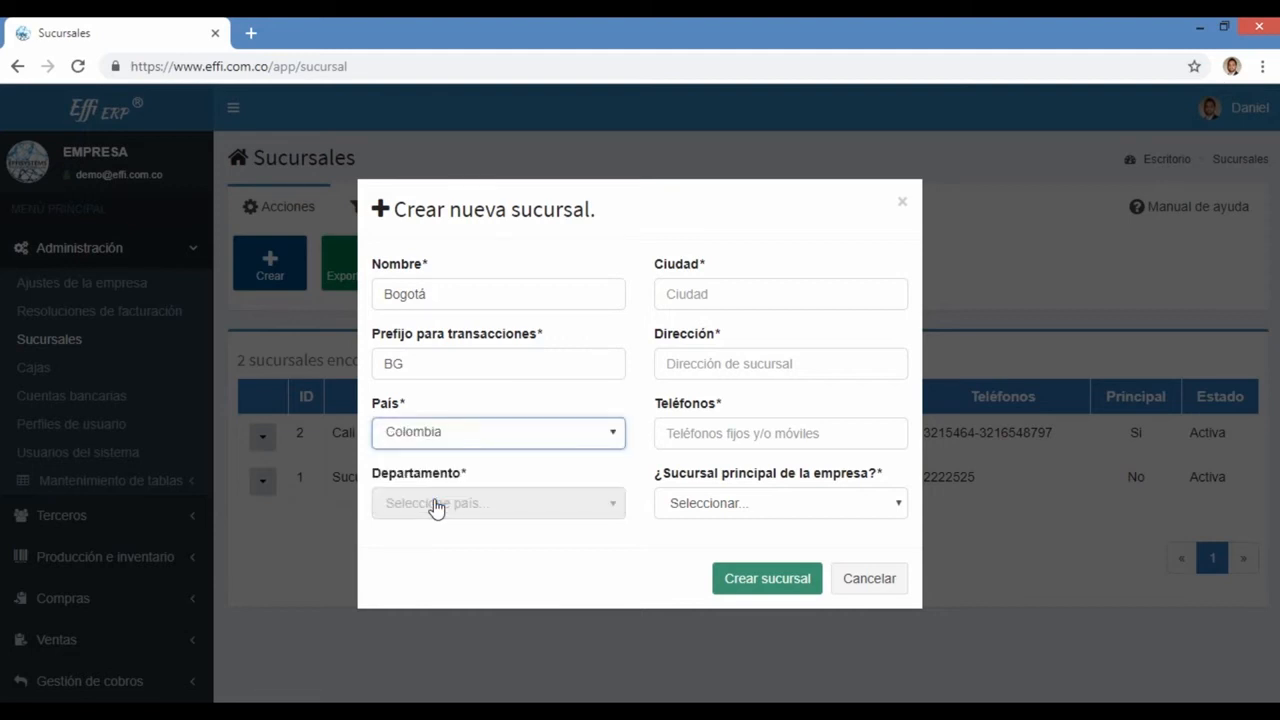
# Step: Set Departamento to Cundinamarca by searching 'cun'
pyautogui.click(469, 503)
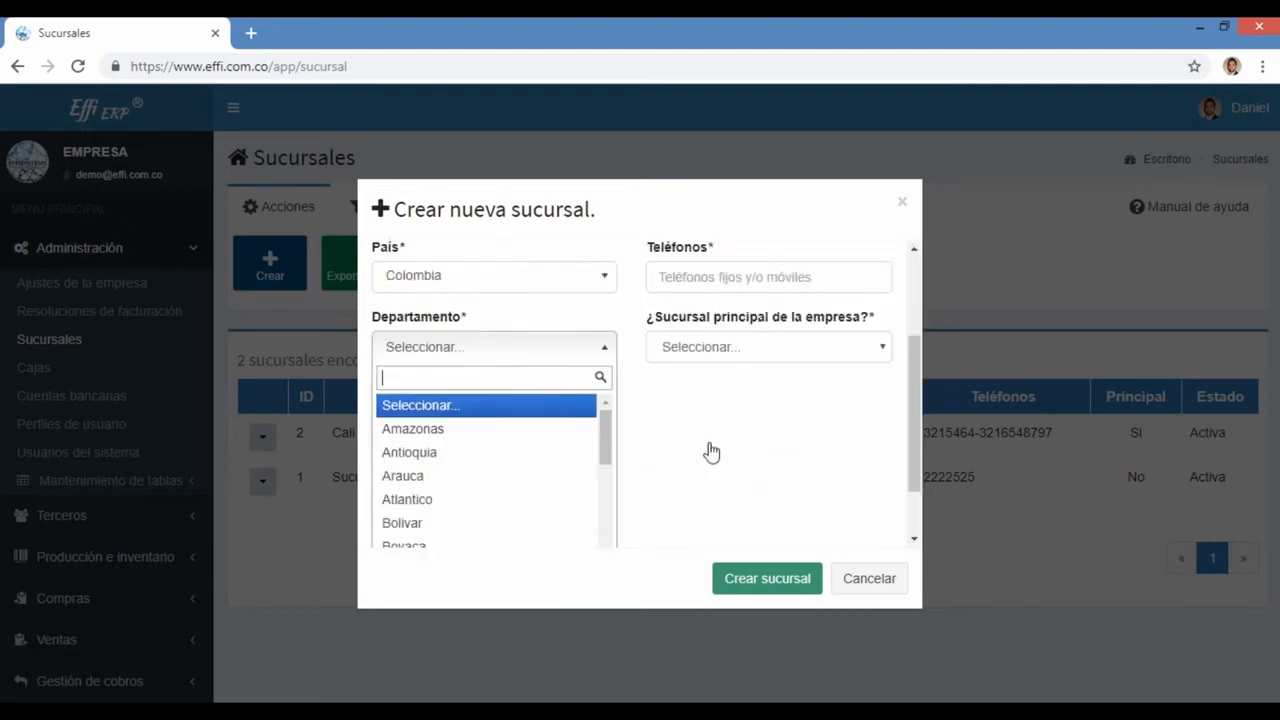
pyautogui.scroll(-3, 709, 449)
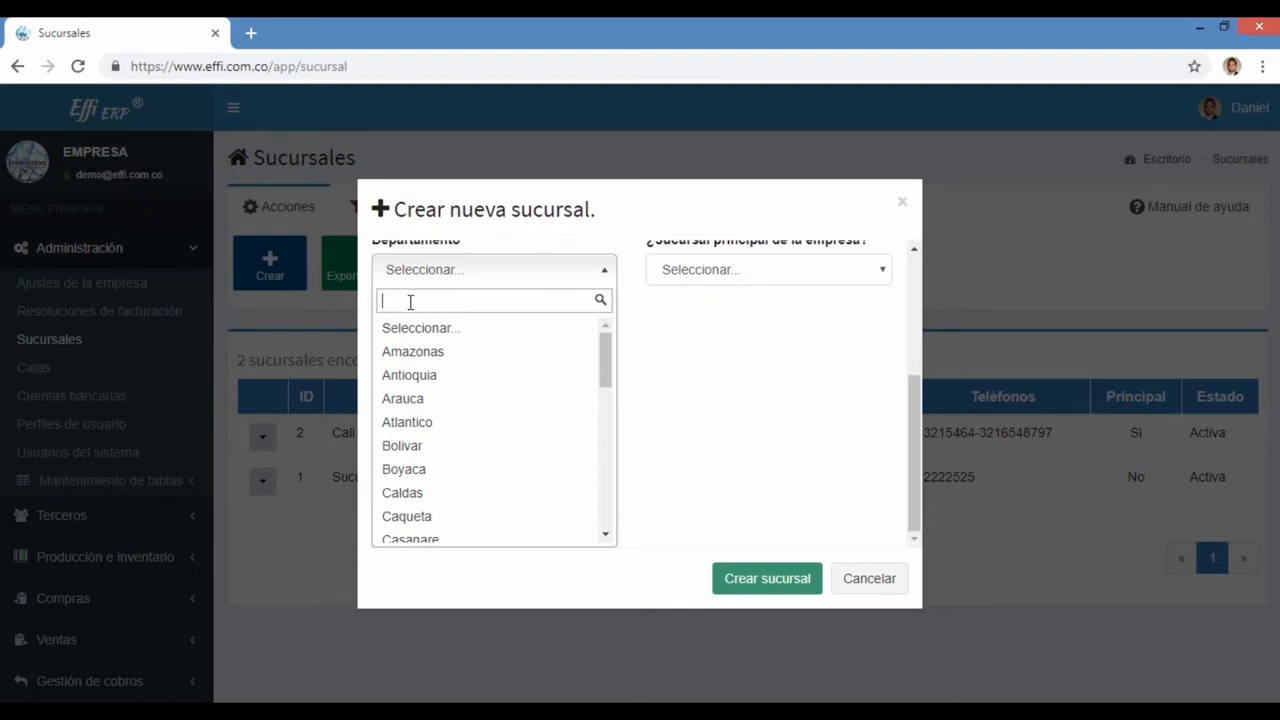
pyautogui.write('cud')
pyautogui.press('BackSpace')
pyautogui.write('n')
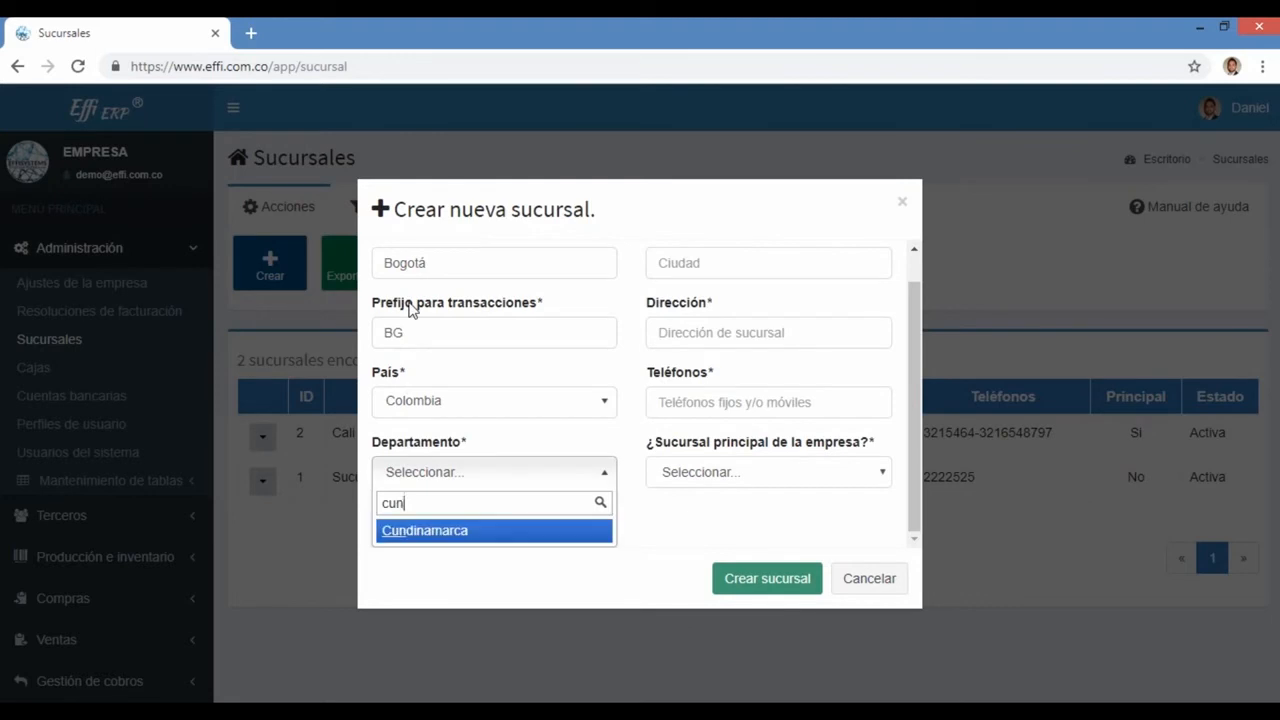
pyautogui.press('Return')
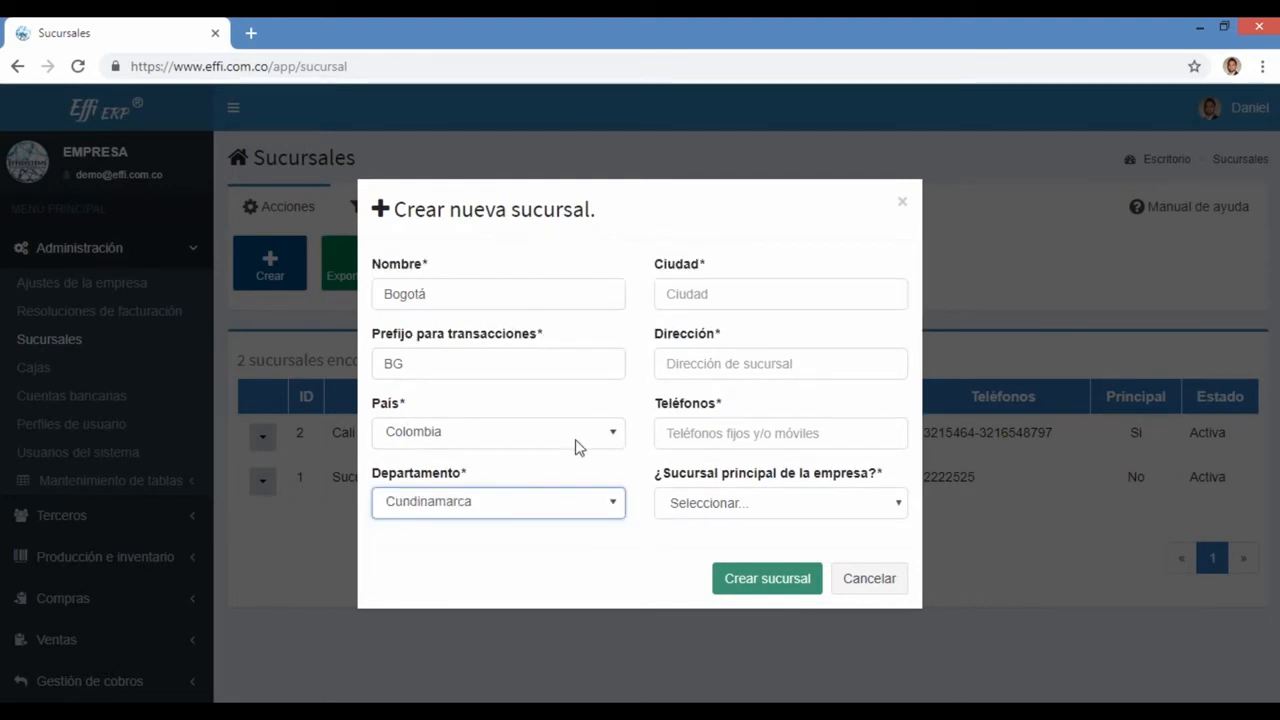
pyautogui.press('Tab')
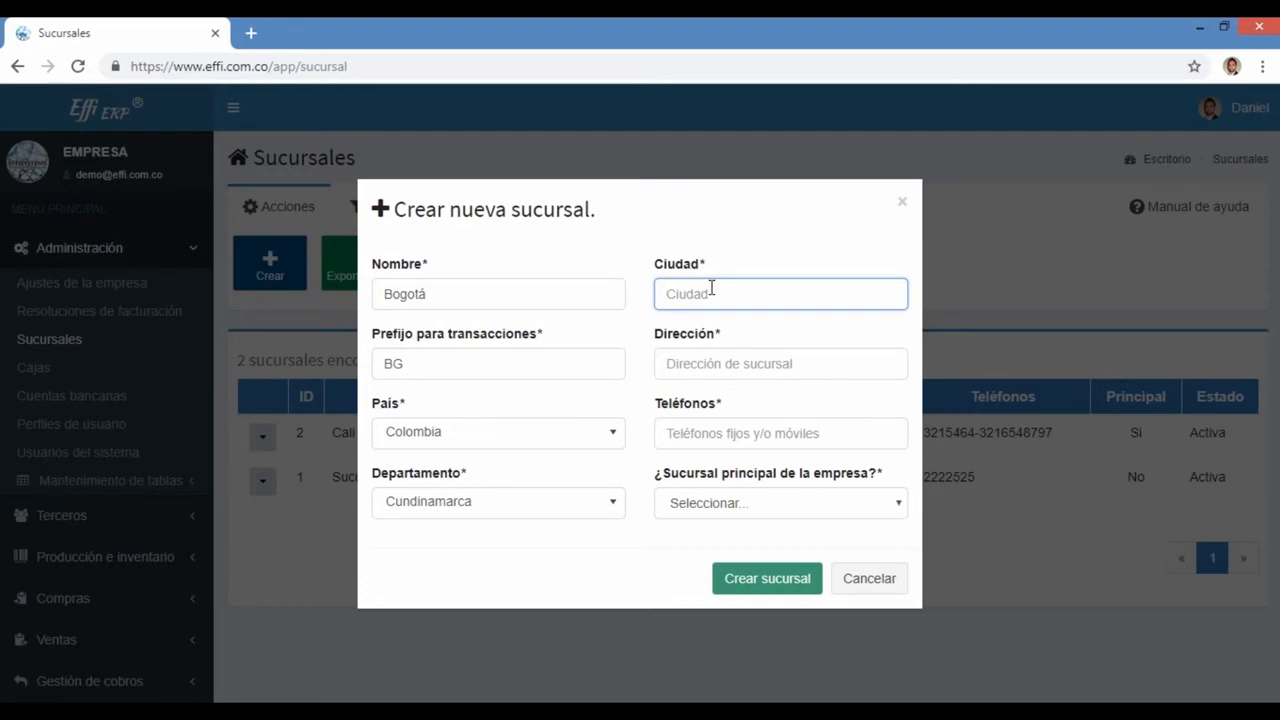
# Step: Enter Bogotá as the branch city
pyautogui.write('B')
pyautogui.press('BackSpace')
pyautogui.write('Bogotá')
pyautogui.press('Tab')
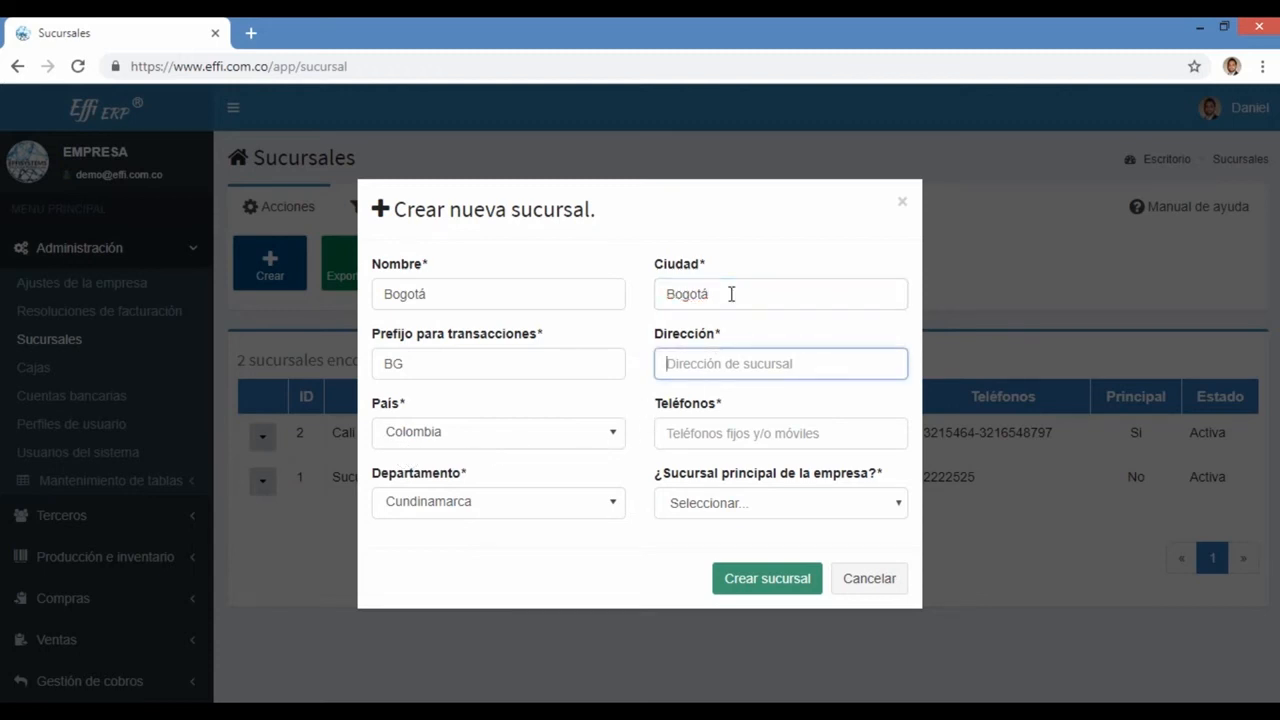
# Step: Fill in the branch street address and its two phone numbers
pyautogui.write('CA')
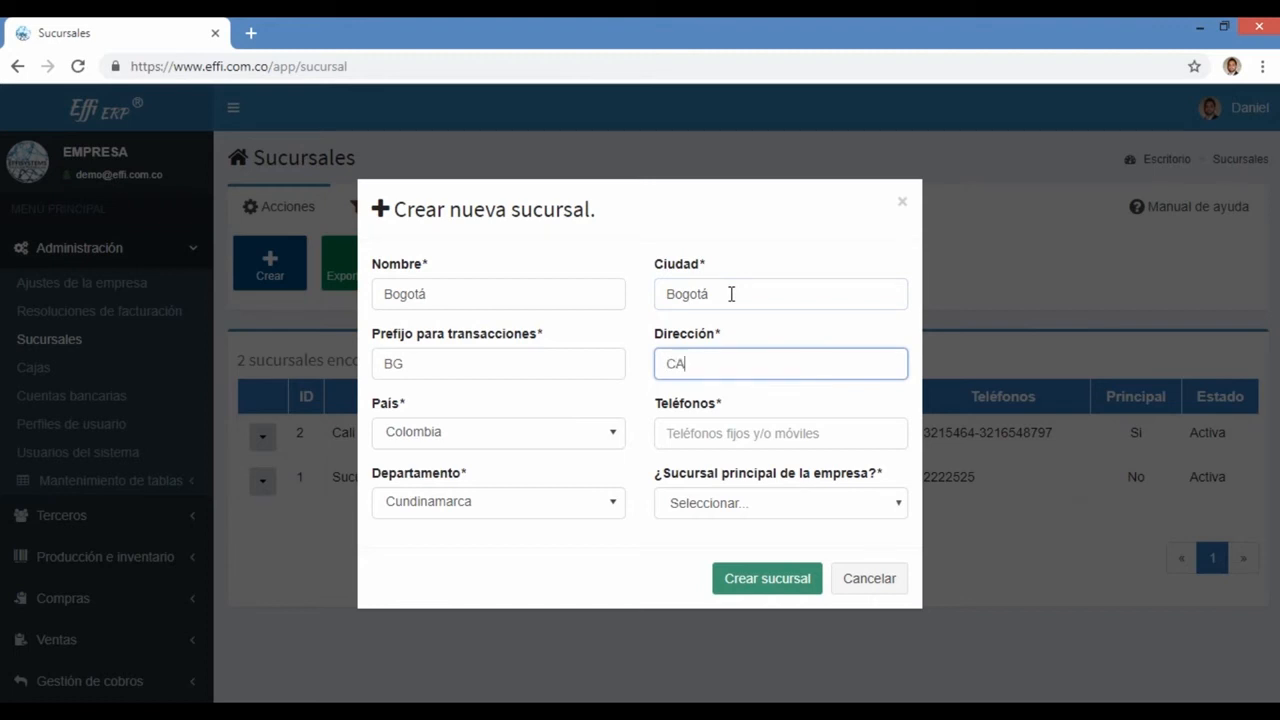
pyautogui.press('BackSpace')
pyautogui.write('ALL')
pyautogui.press('BackSpace')
pyautogui.press('BackSpace')
pyautogui.press('BackSpace')
pyautogui.press('Tab')
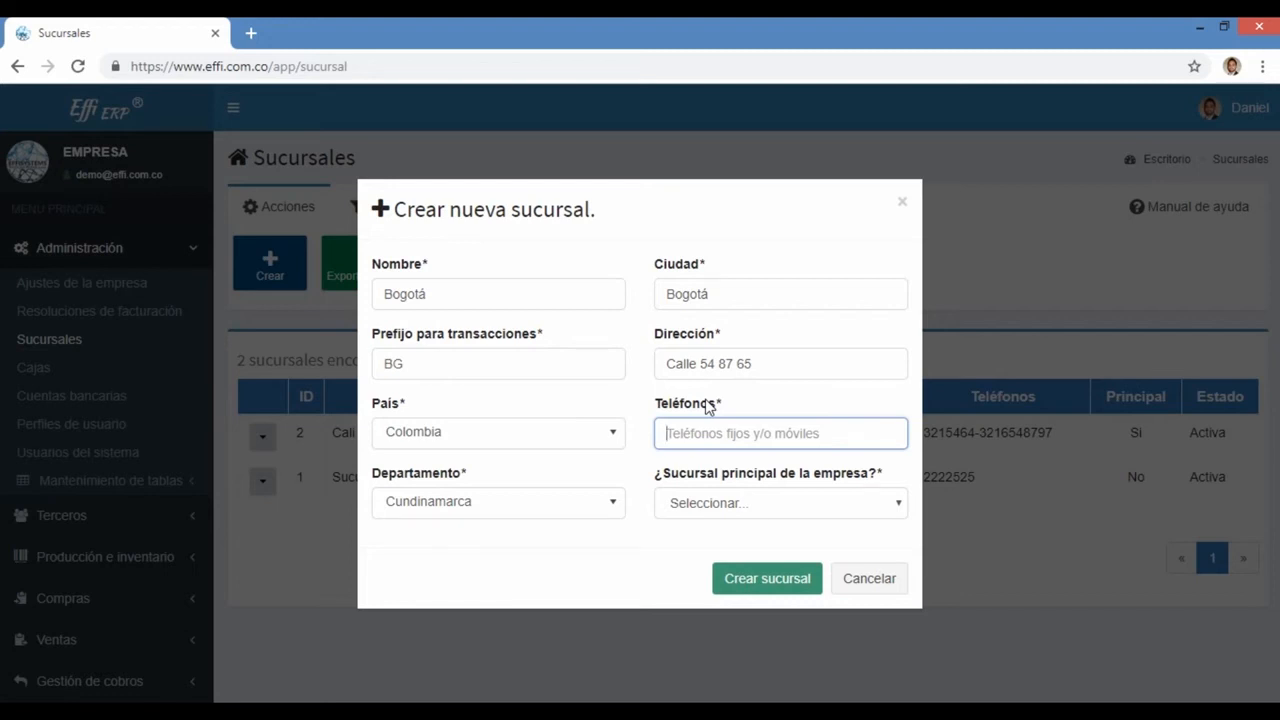
pyautogui.write('3215464-')
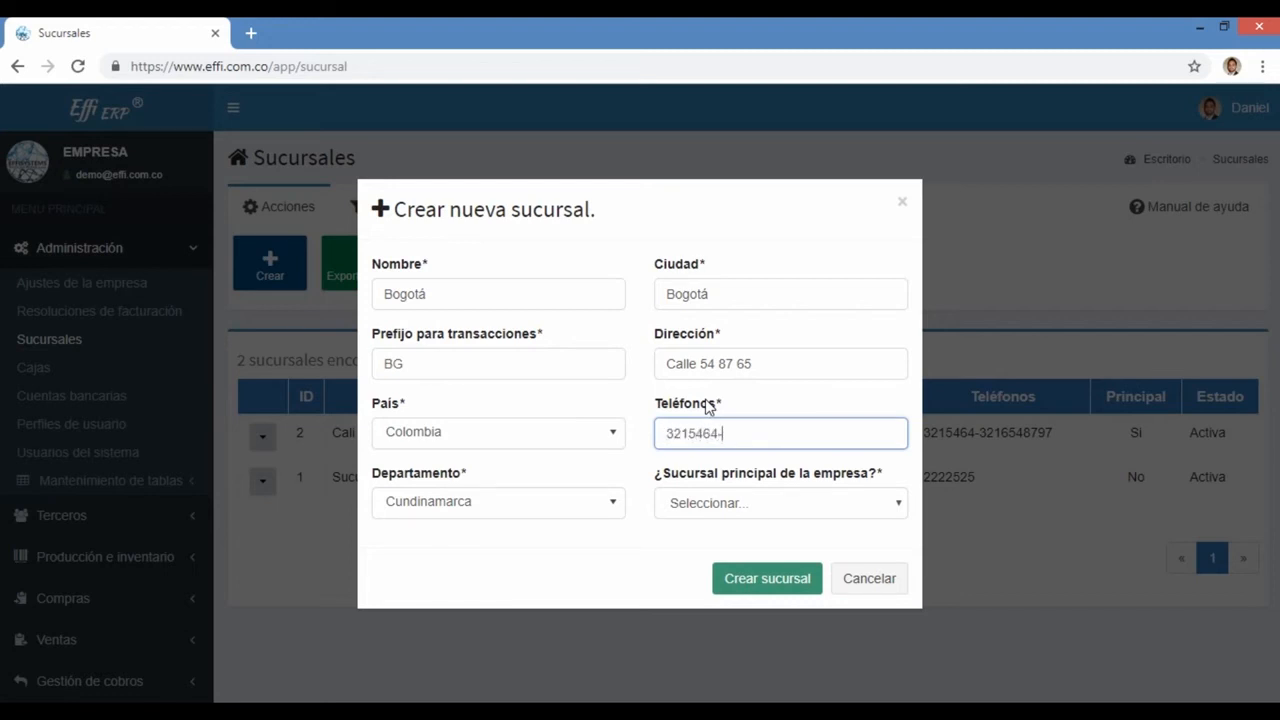
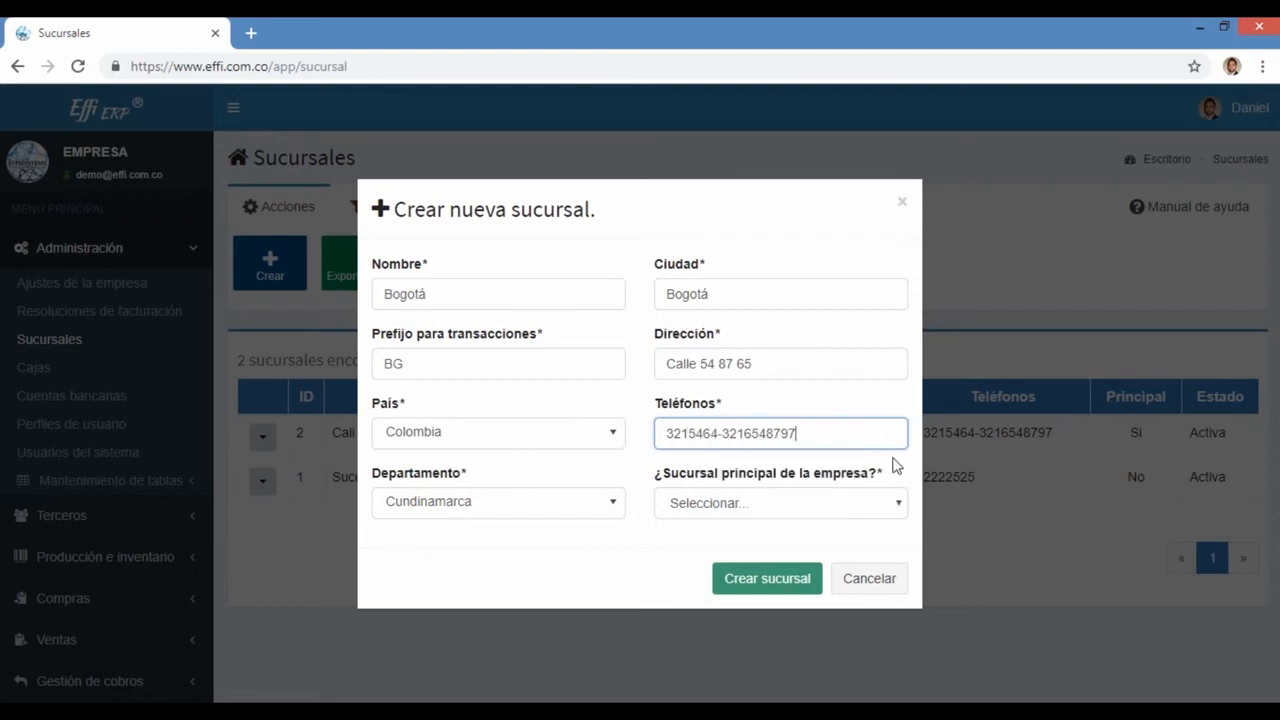
pyautogui.click(767, 507)
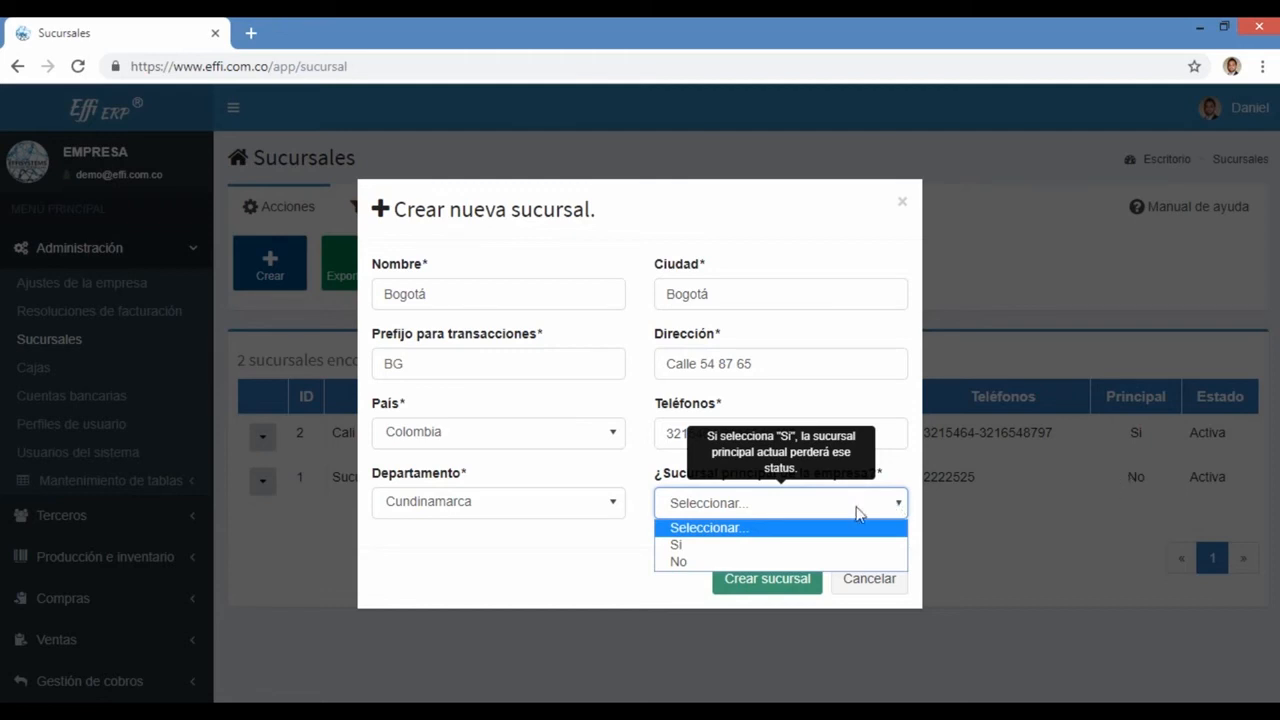
# Step: Mark Bogotá as the company's main branch (Si), clear the address and try saving
pyautogui.click(718, 545)
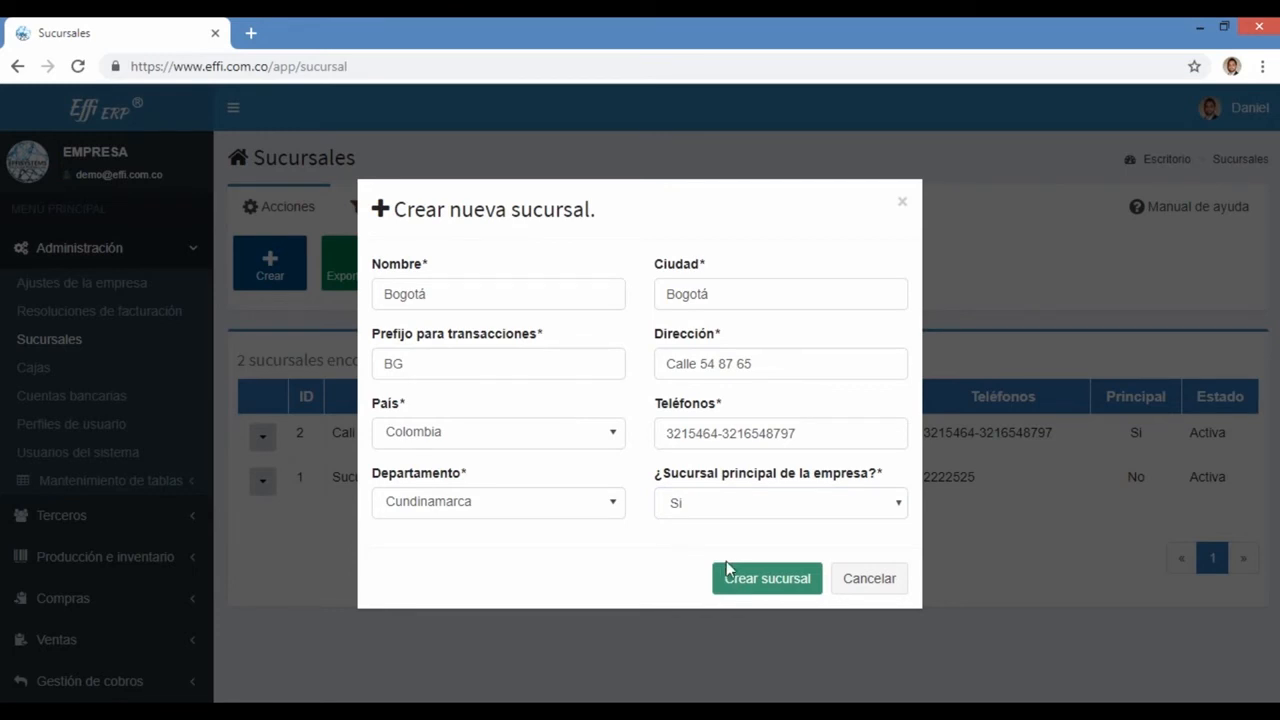
pyautogui.click(738, 362)
pyautogui.hotkey('ctrl', 'a')
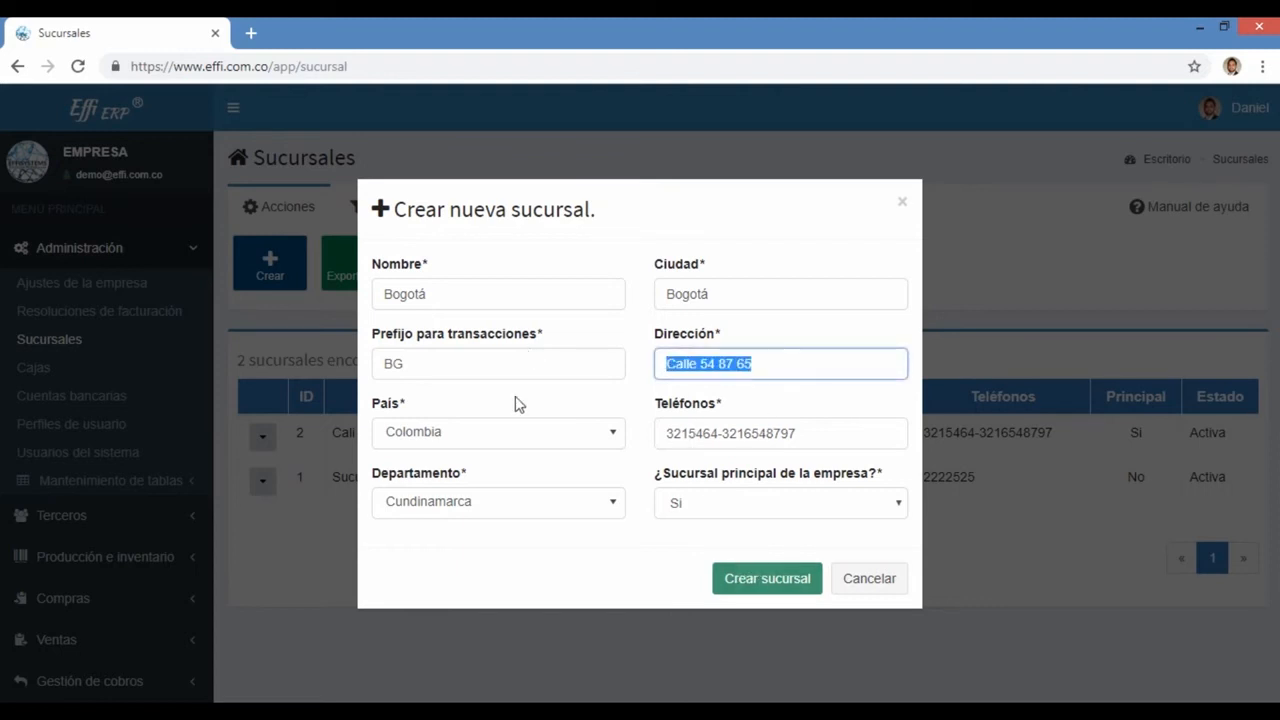
pyautogui.press('BackSpace')
pyautogui.click(738, 580)
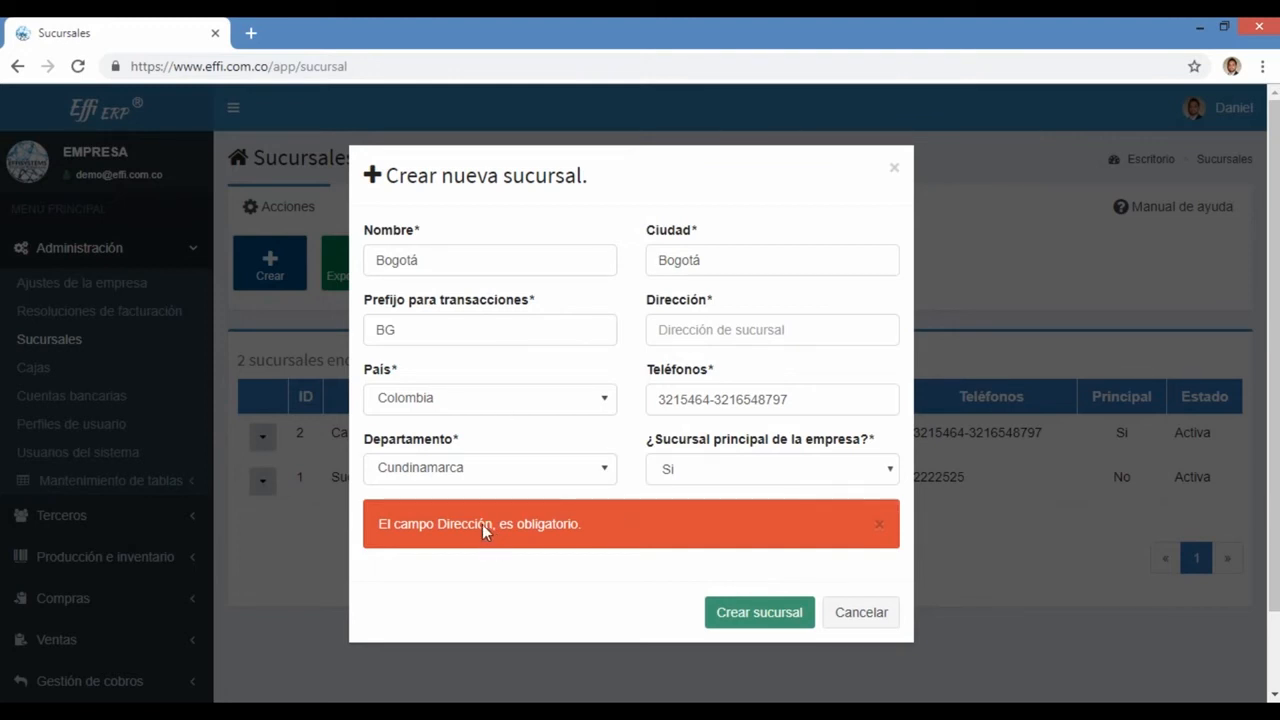
# Step: Review the required-address error, re-enter the branch address and save the Bogotá branch
pyautogui.moveTo(403, 526); pyautogui.dragTo(590, 520)
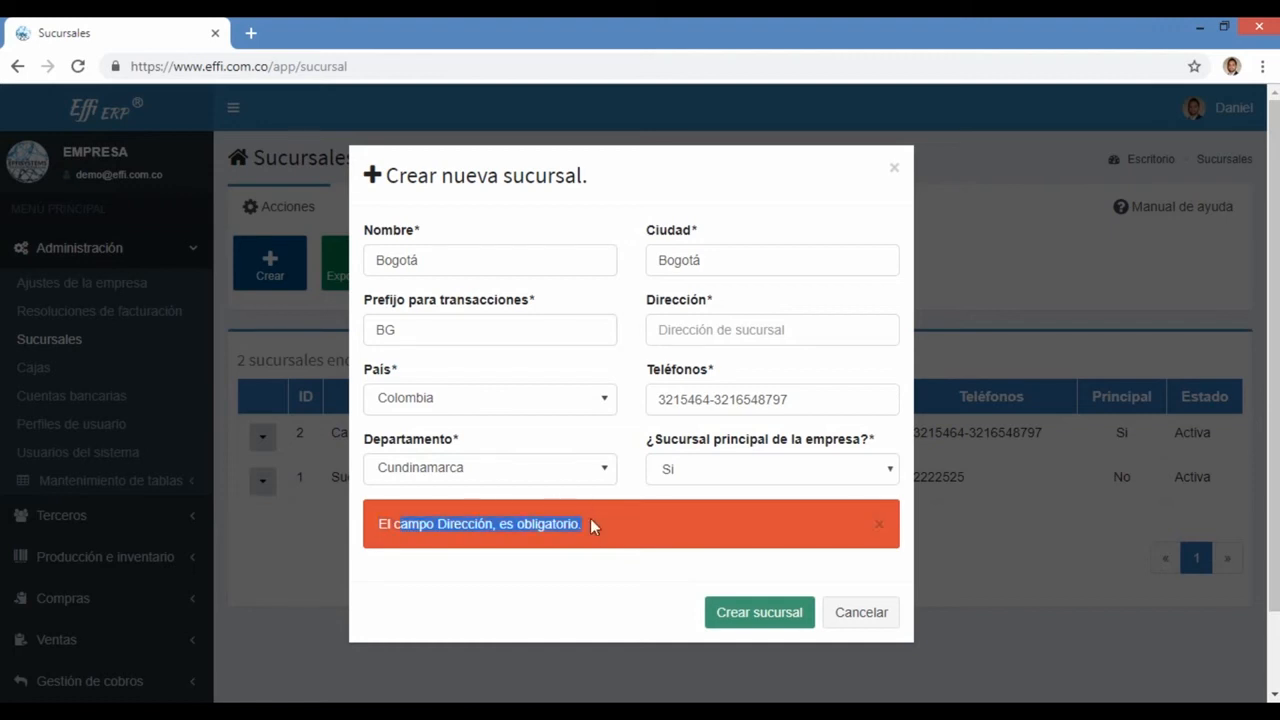
pyautogui.click(560, 565)
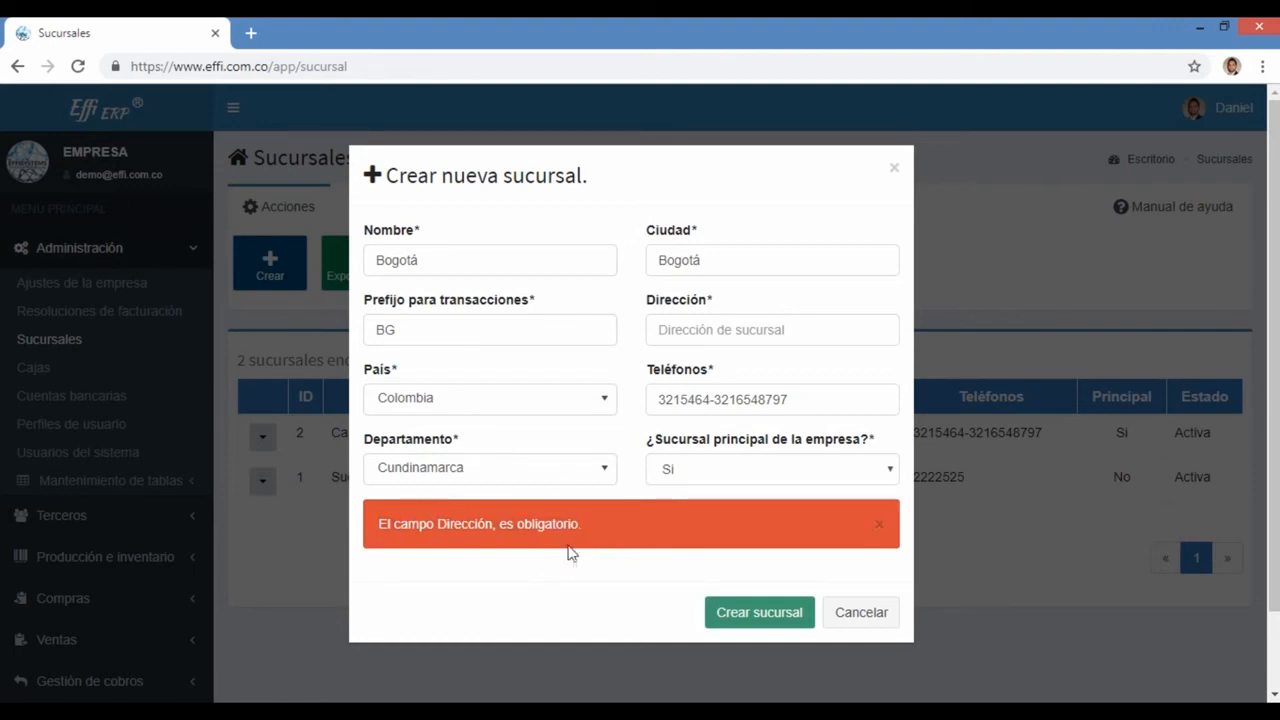
pyautogui.click(680, 338)
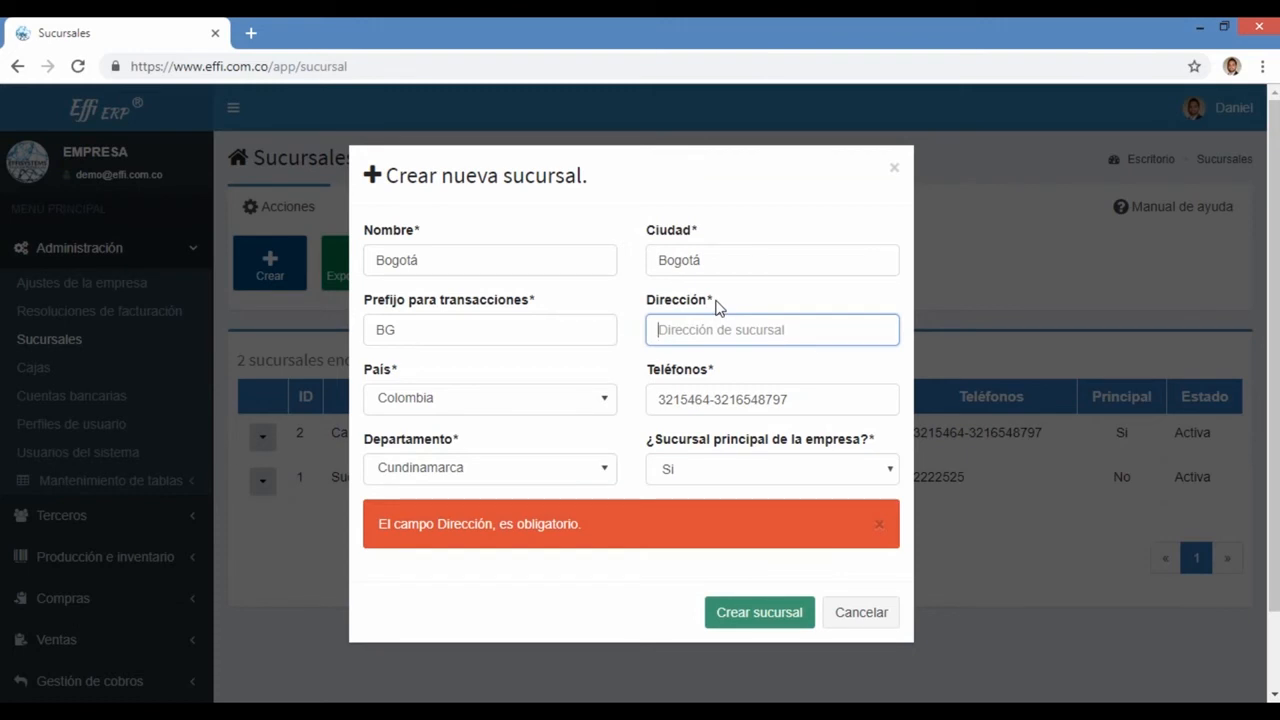
pyautogui.click(716, 307)
pyautogui.moveTo(712, 302); pyautogui.dragTo(706, 301)
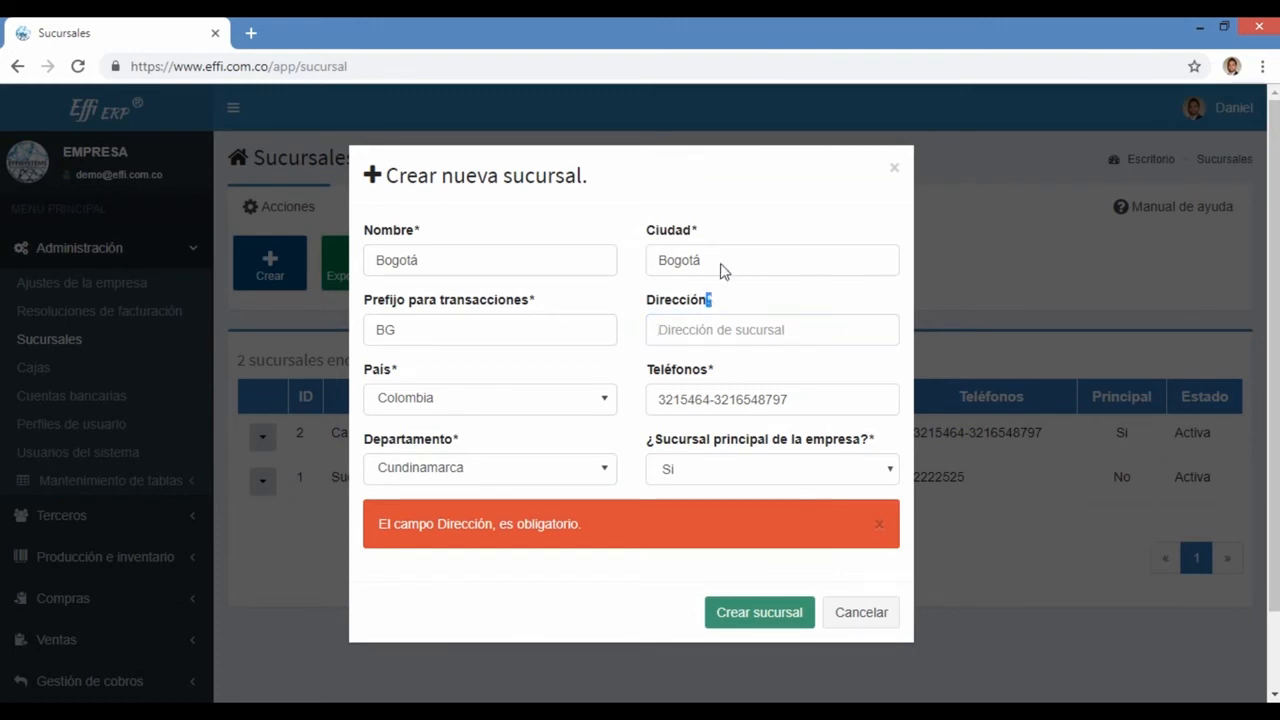
pyautogui.moveTo(705, 242); pyautogui.dragTo(691, 234)
pyautogui.click(688, 328)
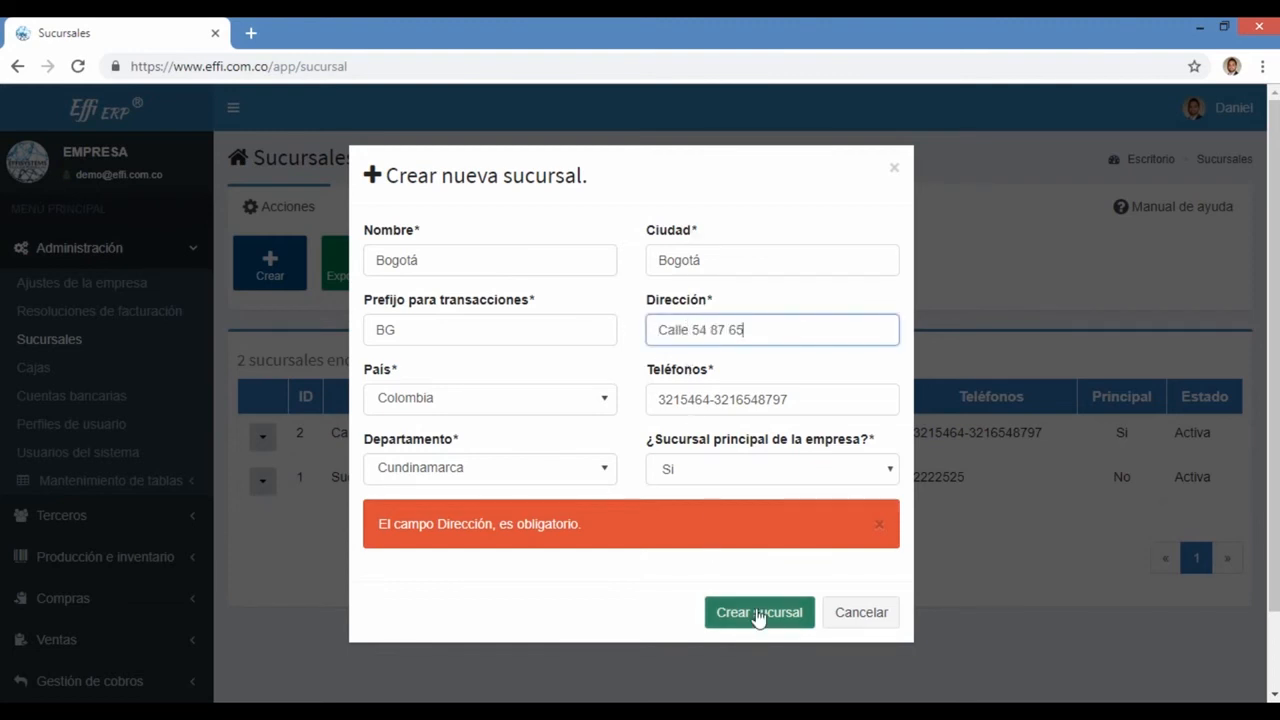
pyautogui.click(758, 614)
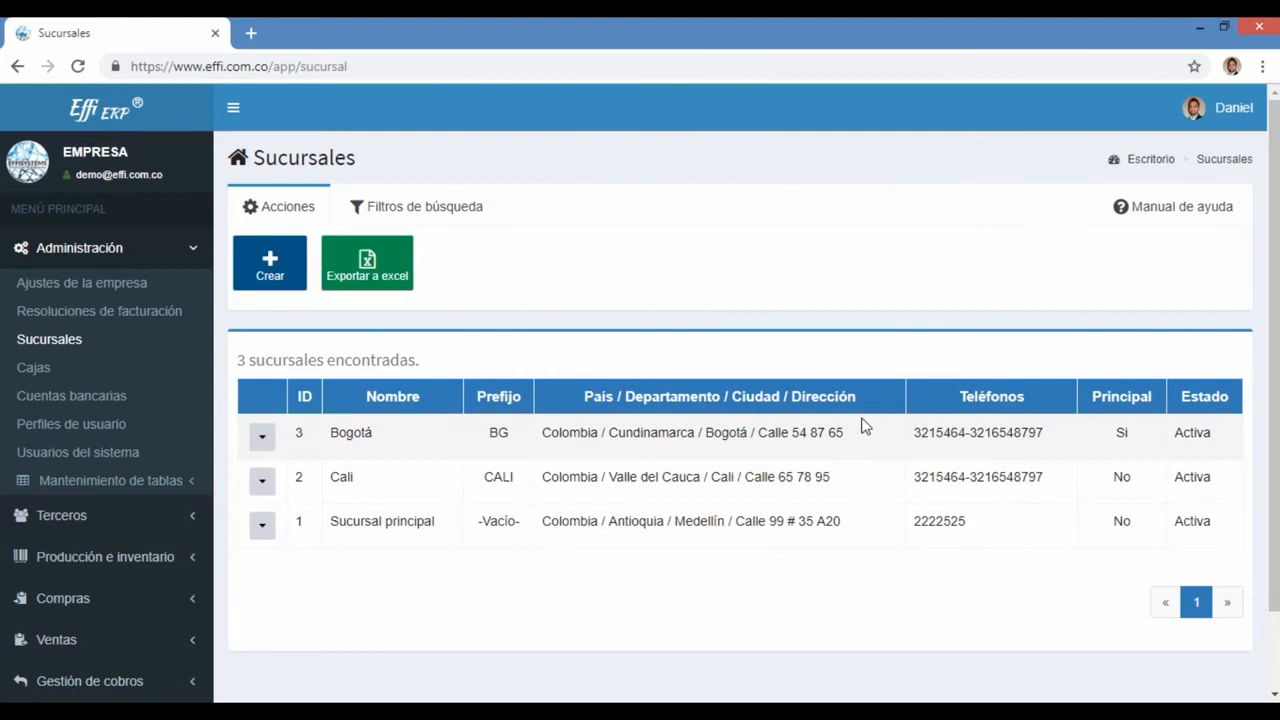
# Step: Check the new Bogotá row, active with prefix BG, and open its Opciones menu
pyautogui.doubleClick(1215, 434)
pyautogui.moveTo(1040, 434); pyautogui.dragTo(295, 450)
pyautogui.click(462, 578)
pyautogui.click(266, 485)
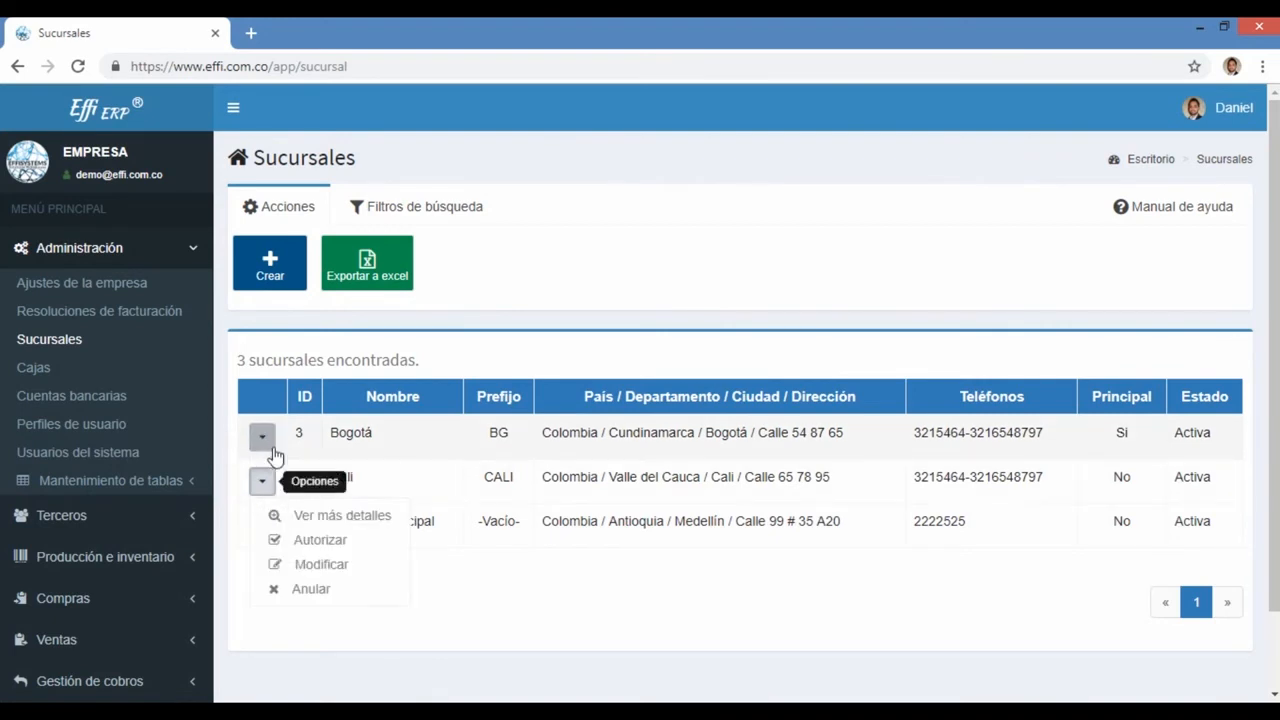
pyautogui.click(268, 440)
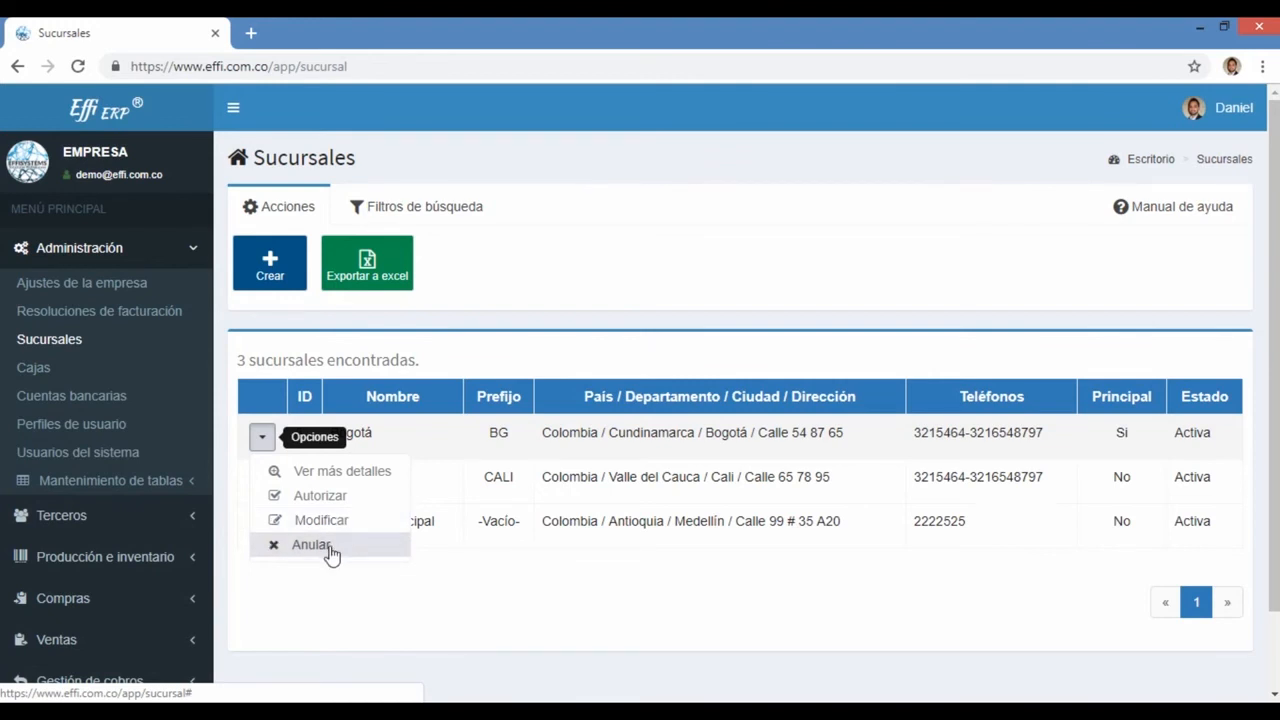
# Step: View the Bogotá branch's creation details with Ver más detalles, then close them
pyautogui.click(337, 478)
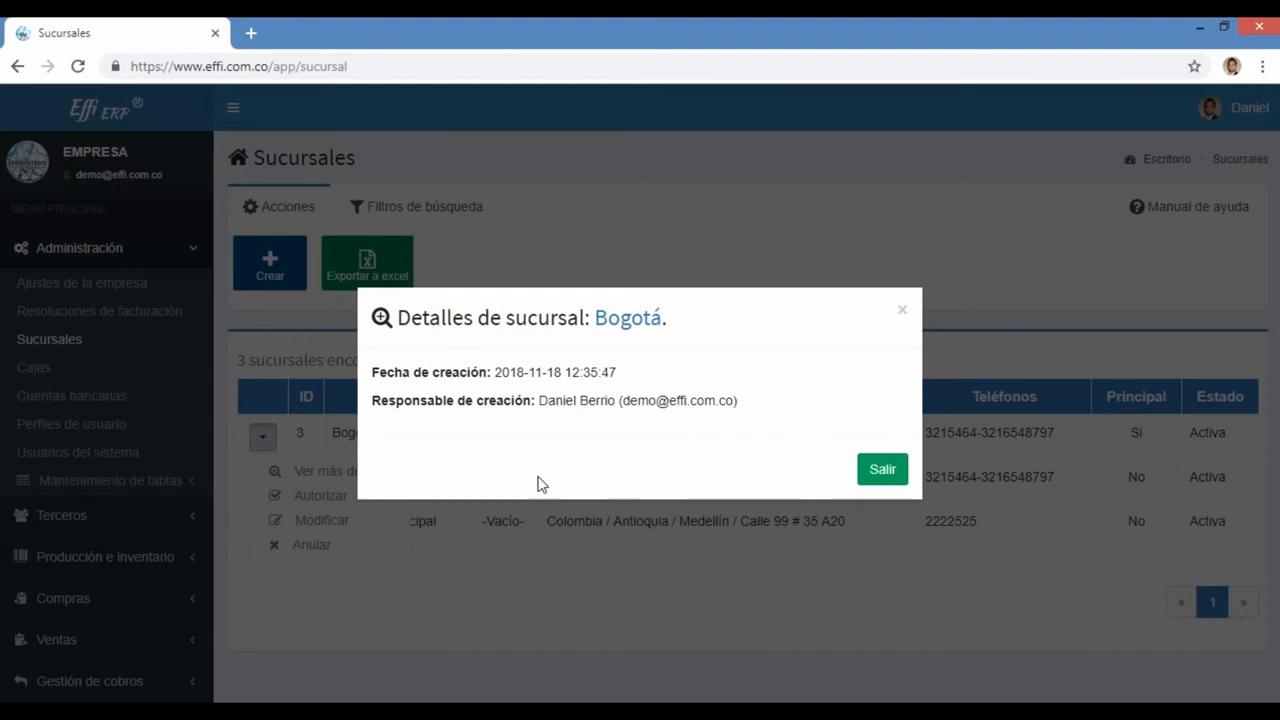
pyautogui.click(882, 472)
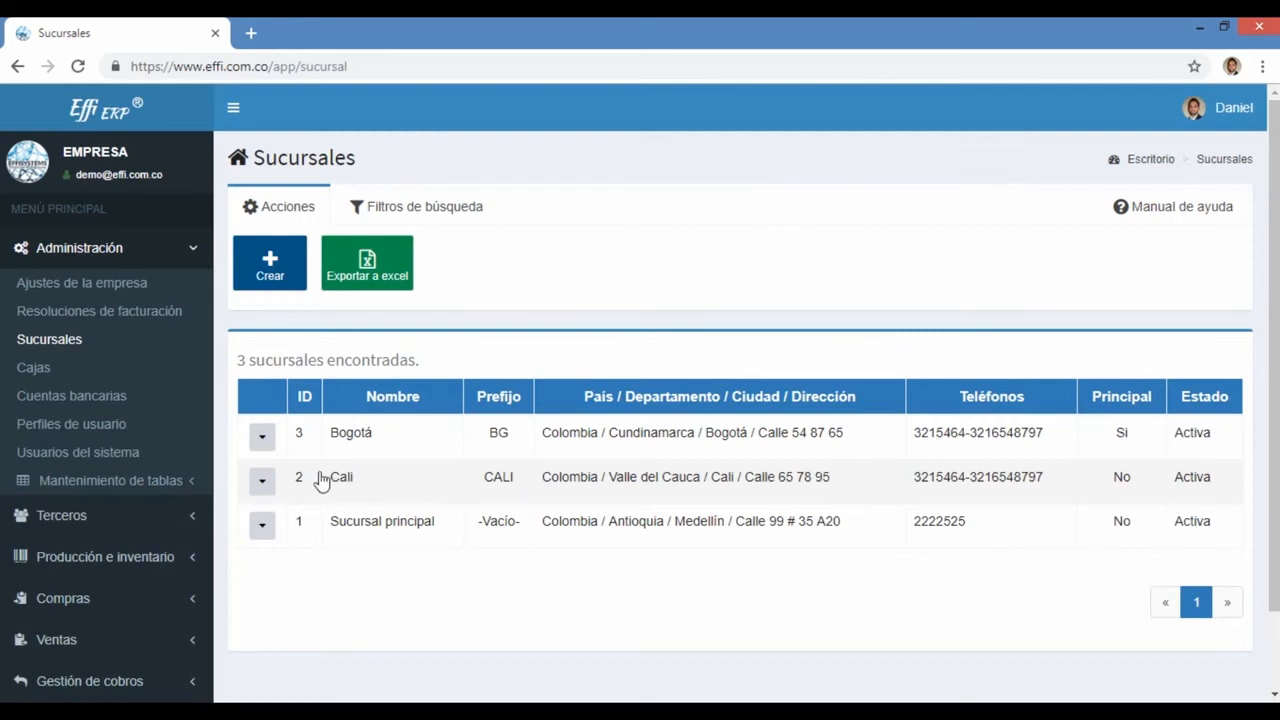
pyautogui.click(262, 436)
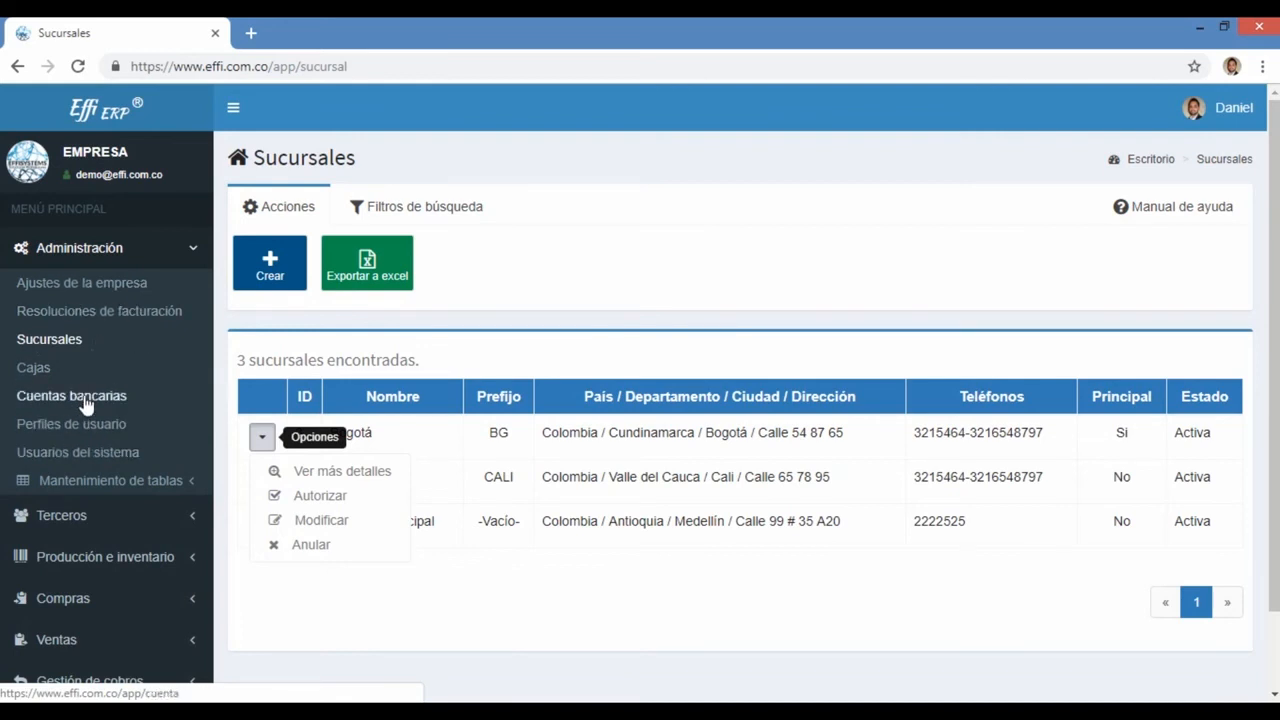
pyautogui.click(448, 596)
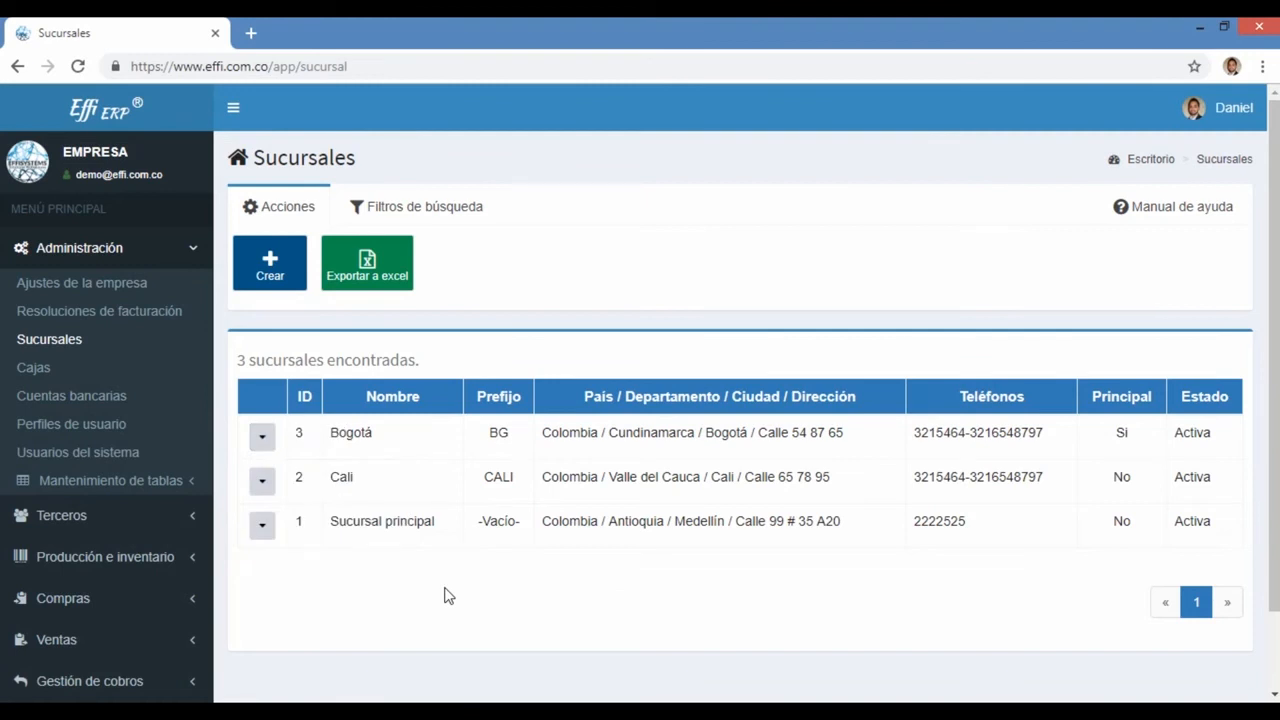
pyautogui.click(261, 436)
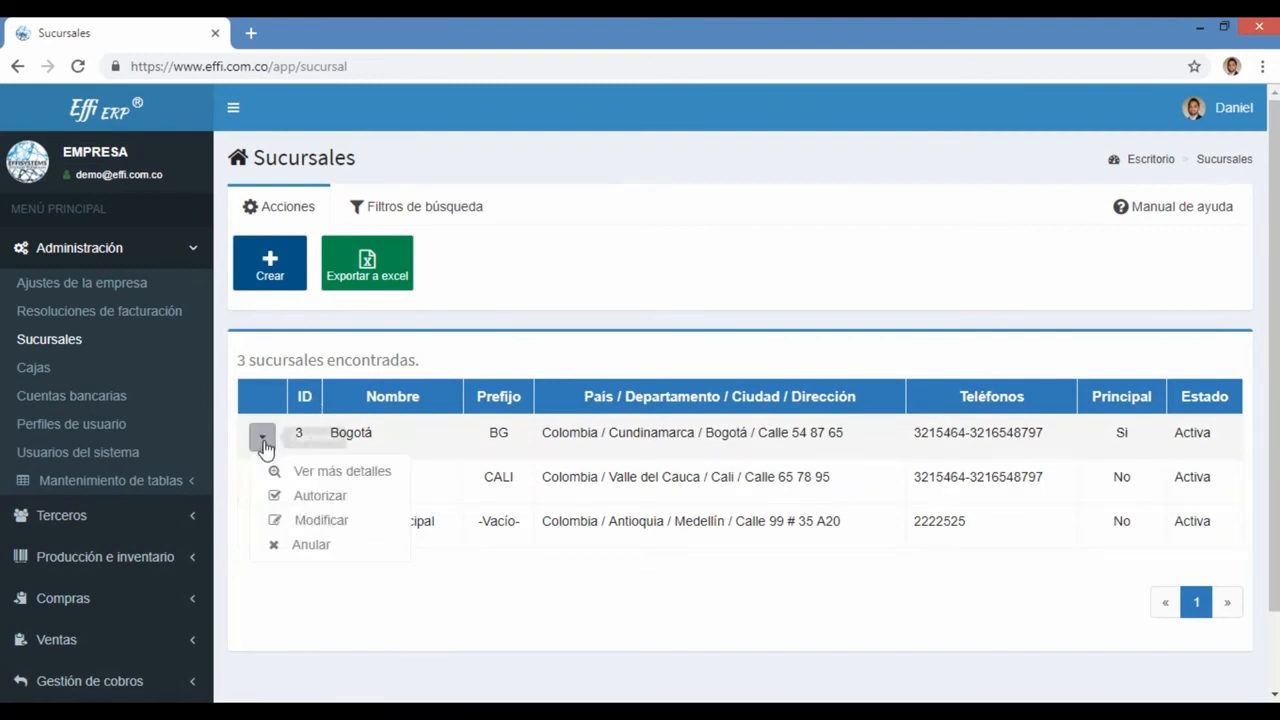
# Step: Authorize one previously unauthorized user for the Bogotá branch and close the authorization window
pyautogui.click(304, 497)
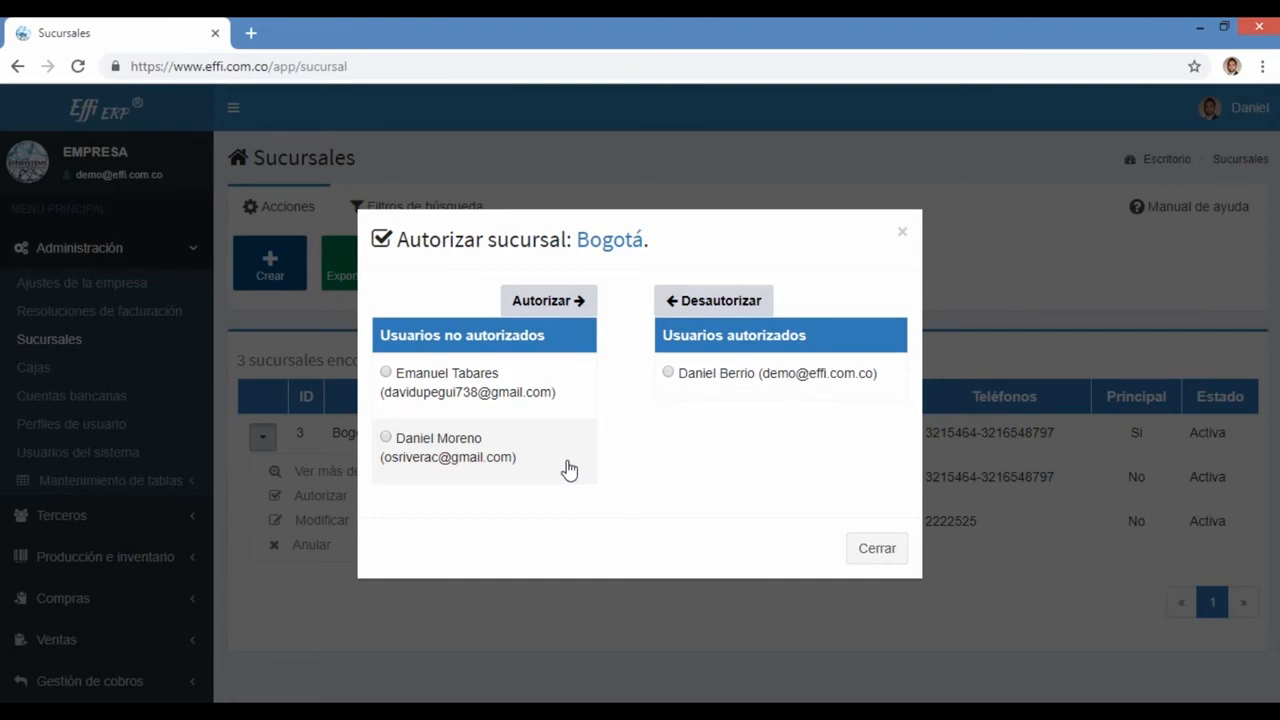
pyautogui.click(459, 465)
pyautogui.click(443, 394)
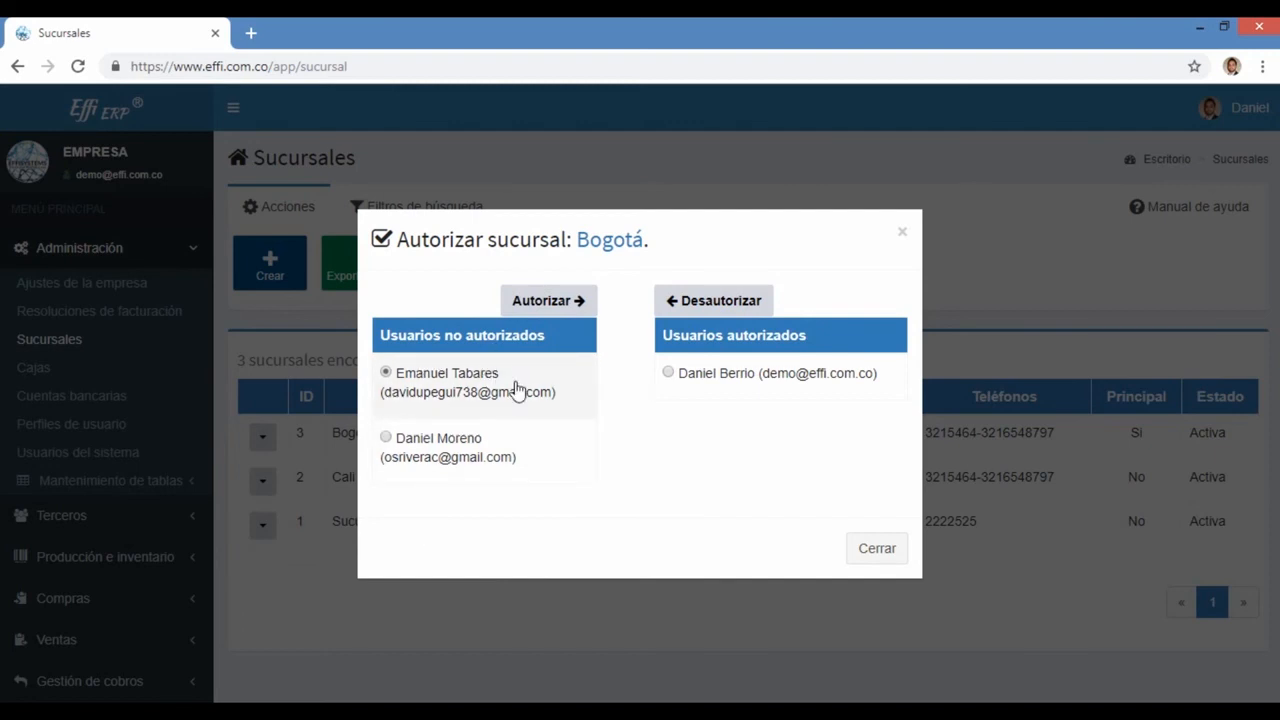
pyautogui.click(548, 310)
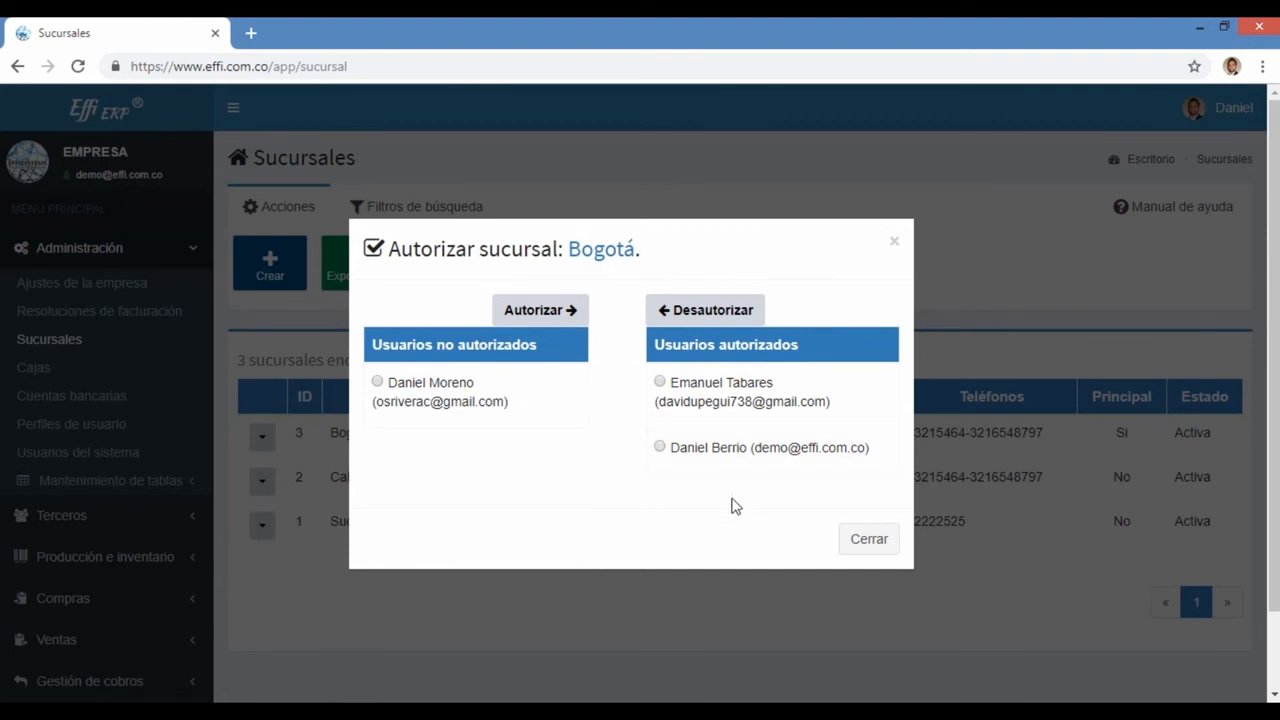
pyautogui.click(865, 548)
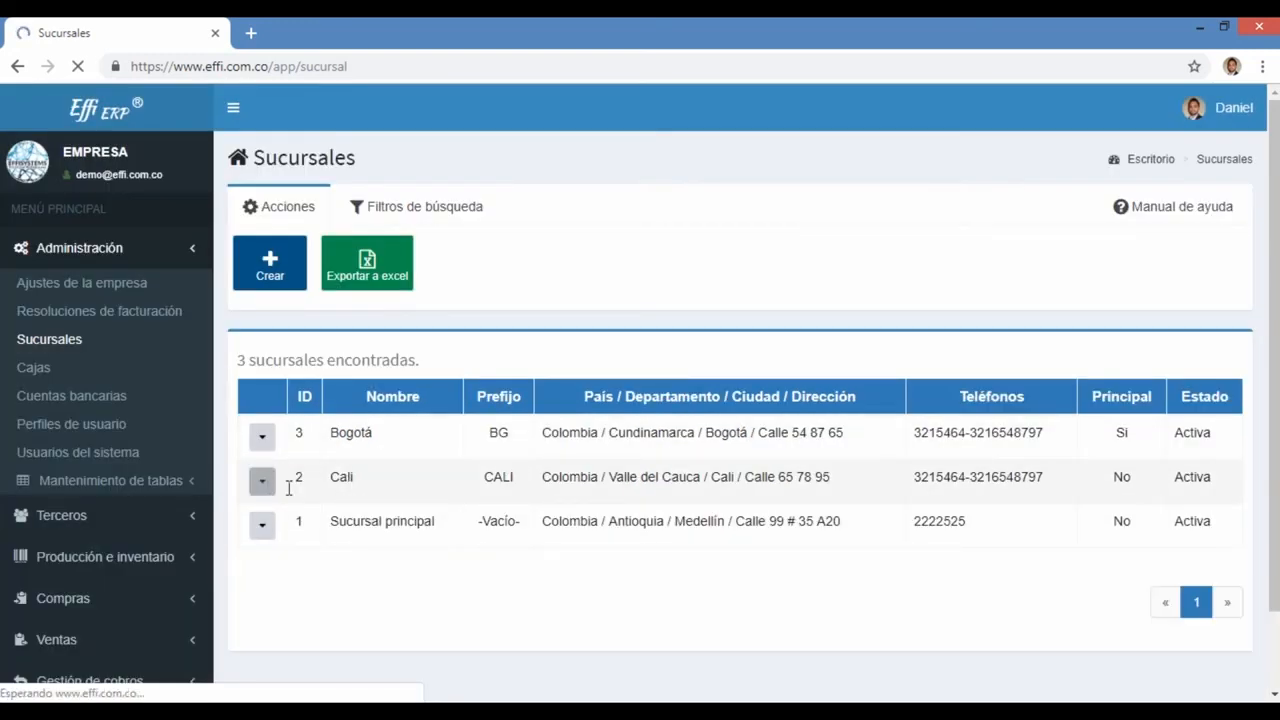
# Step: Authorize a user for the Cali branch, then revoke that same user's access
pyautogui.moveTo(354, 484); pyautogui.dragTo(296, 490)
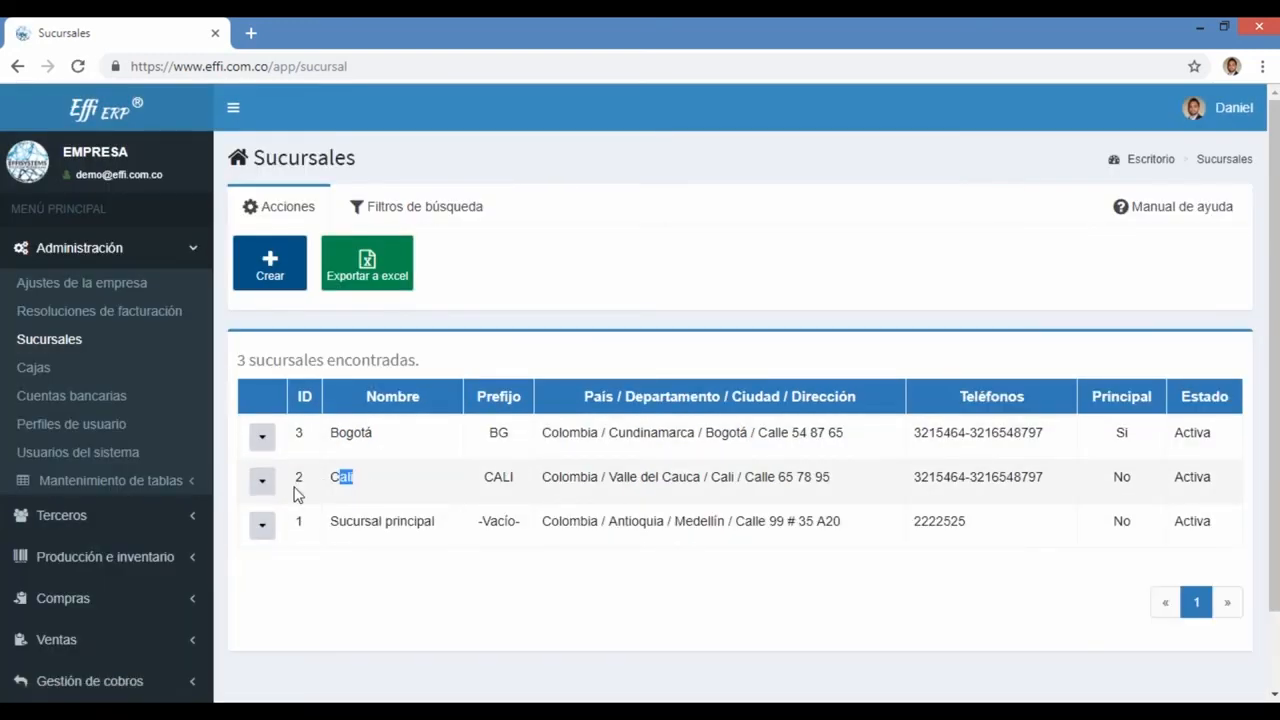
pyautogui.click(262, 482)
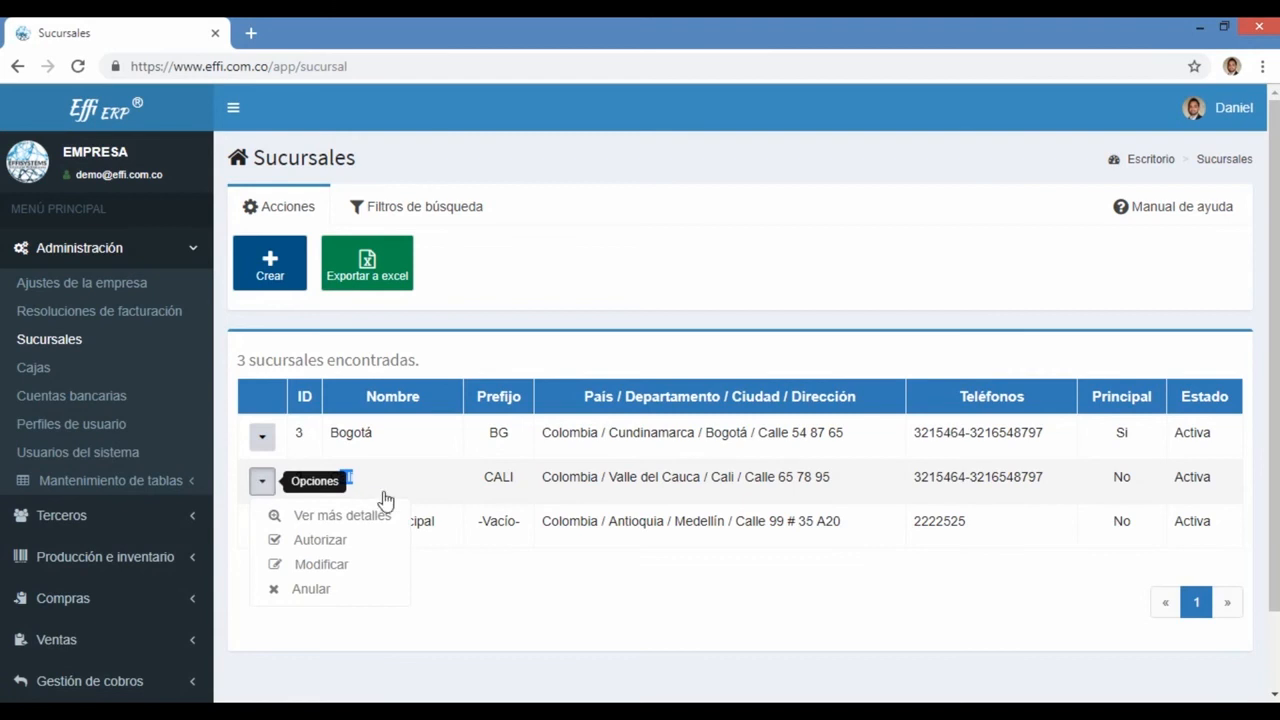
pyautogui.click(332, 548)
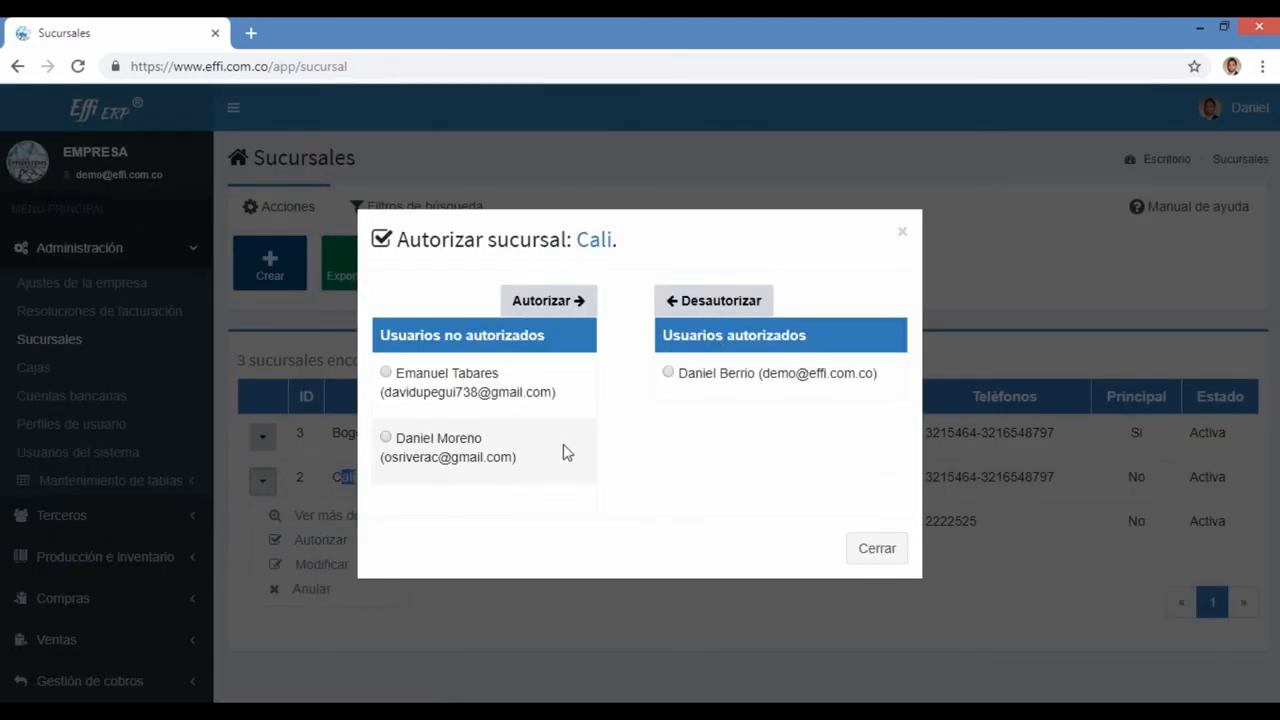
pyautogui.click(508, 389)
pyautogui.click(548, 300)
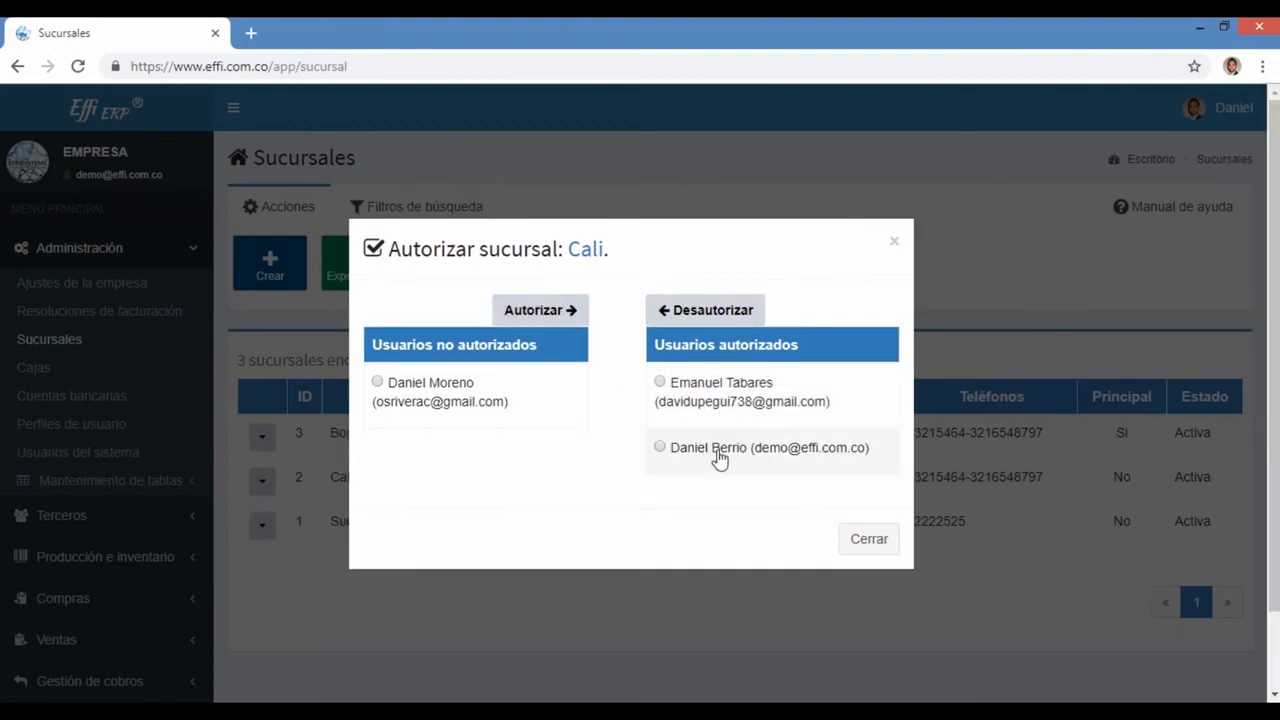
pyautogui.click(705, 389)
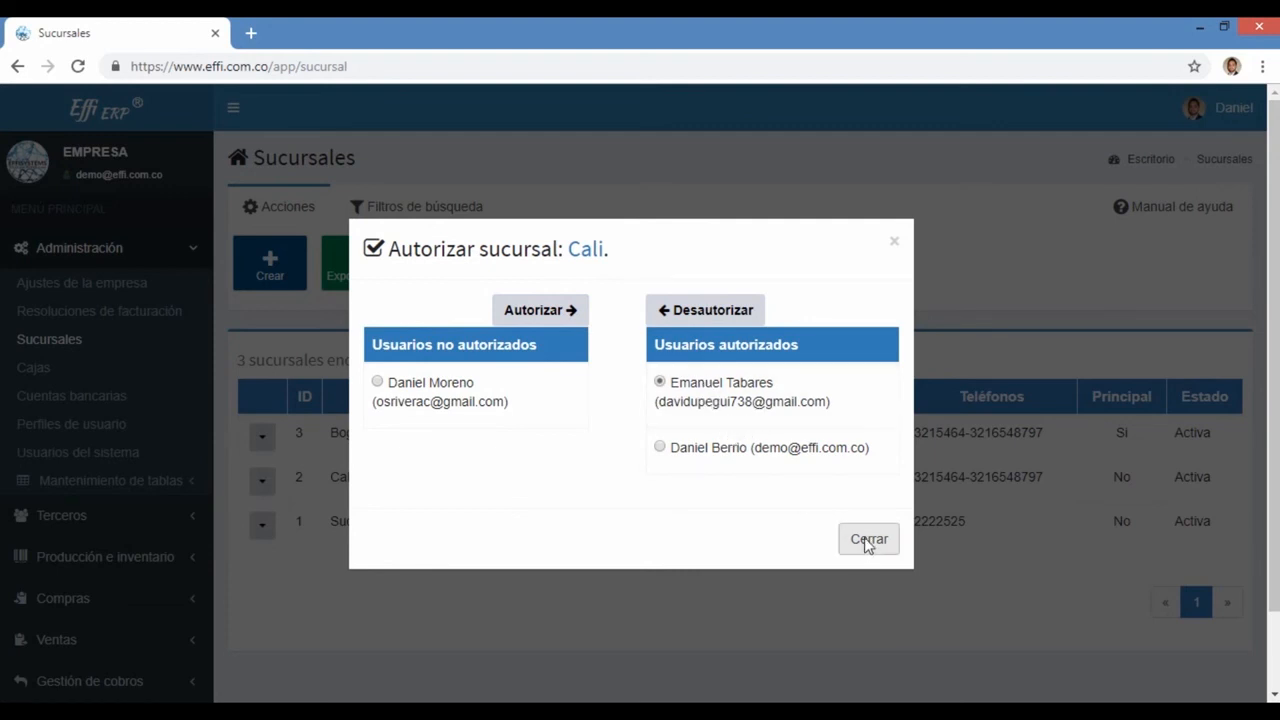
pyautogui.click(712, 312)
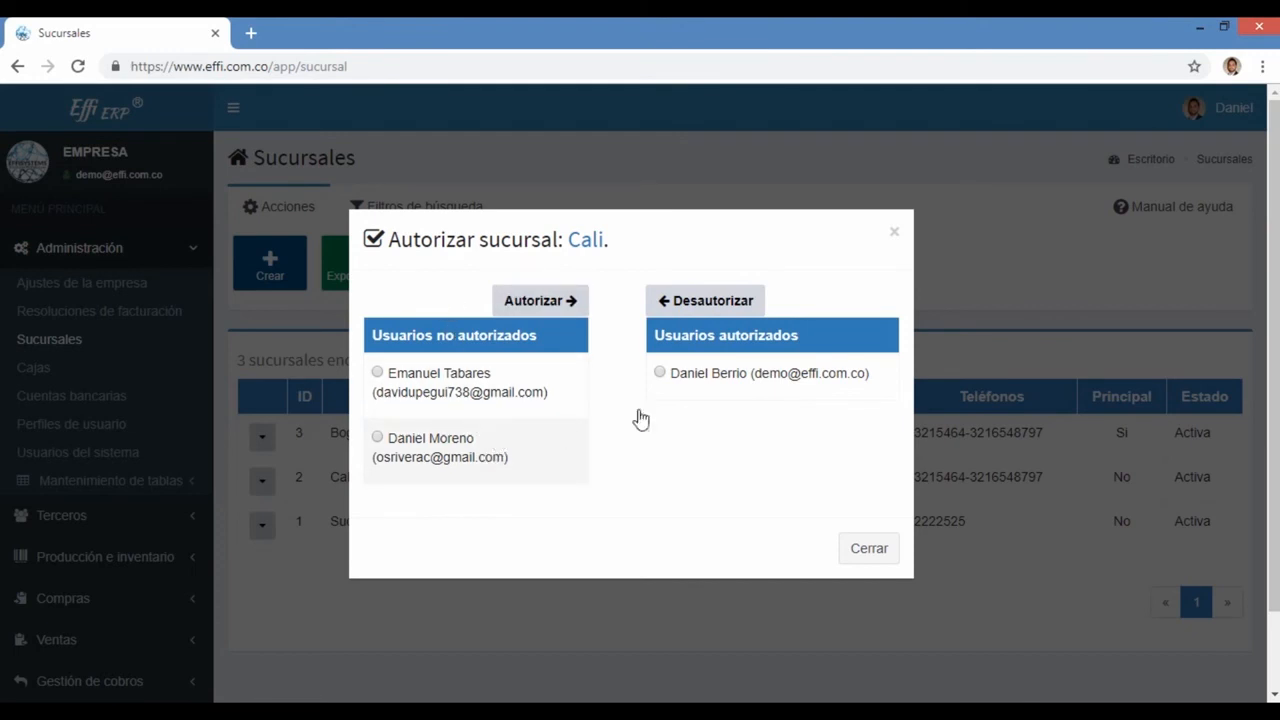
# Step: Attempt to revoke the company's root user from Cali, which Effi ERP refuses
pyautogui.click(722, 389)
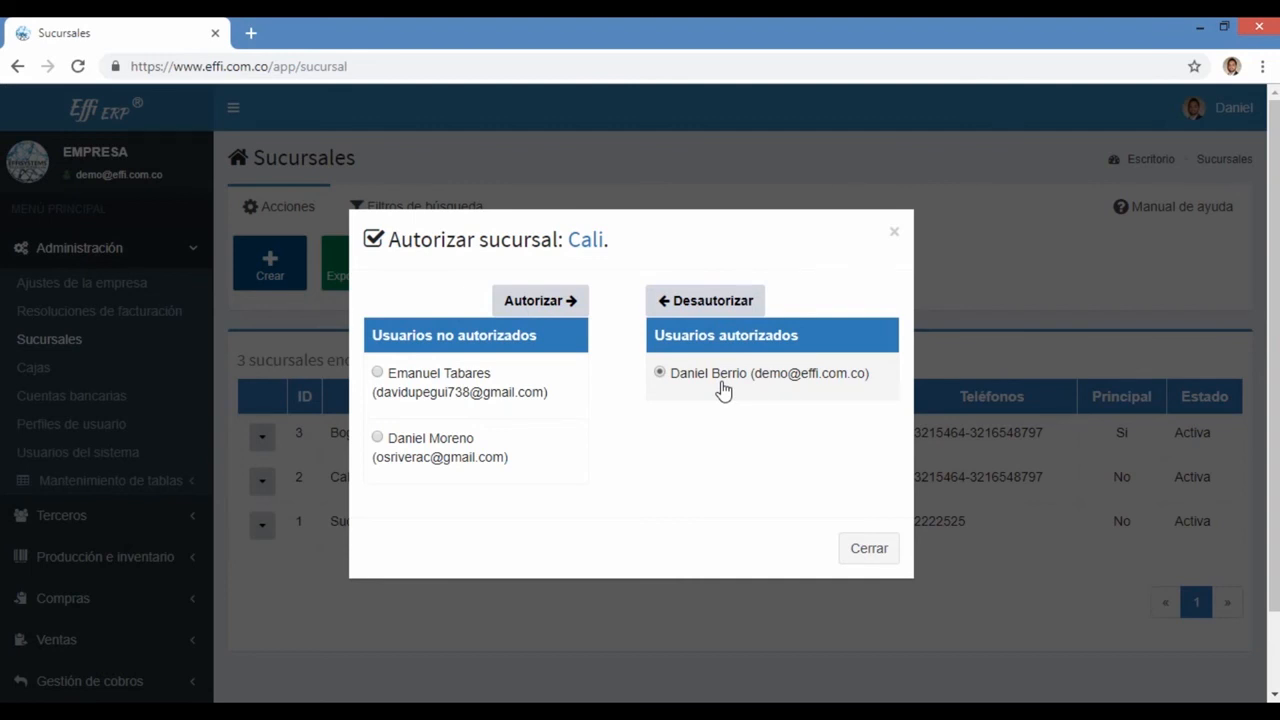
pyautogui.click(714, 302)
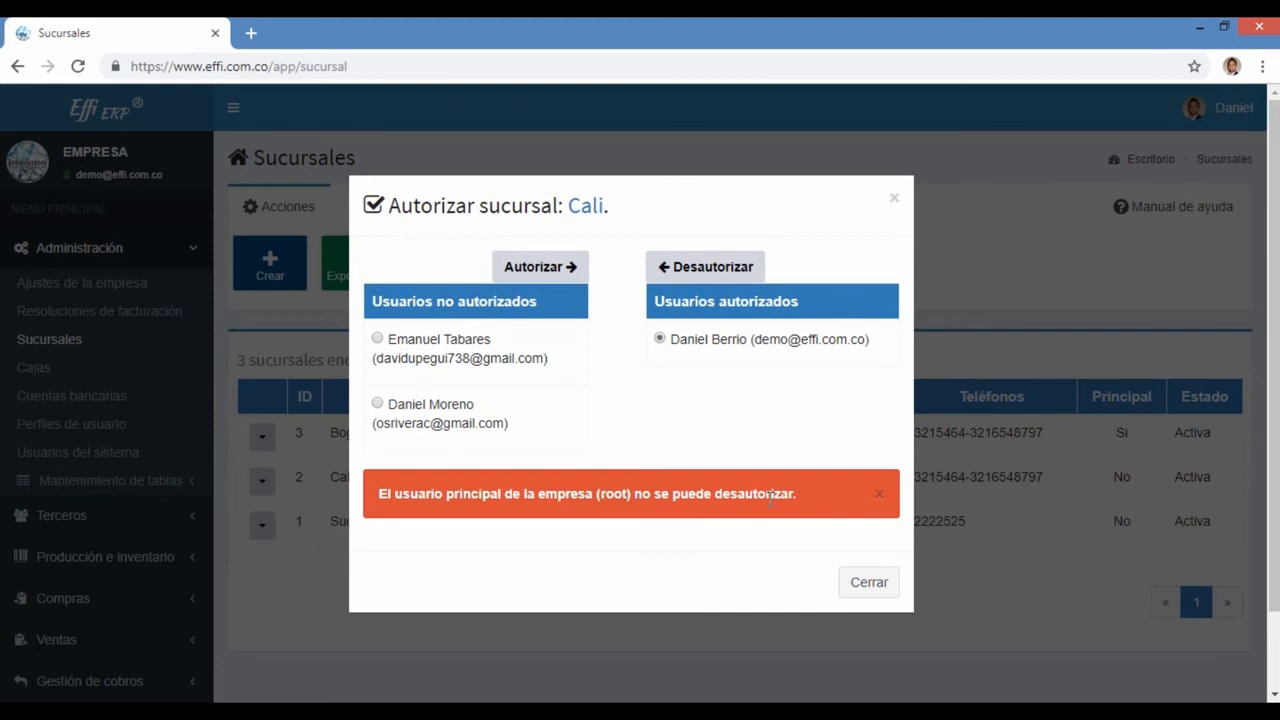
pyautogui.click(863, 590)
pyautogui.click(262, 474)
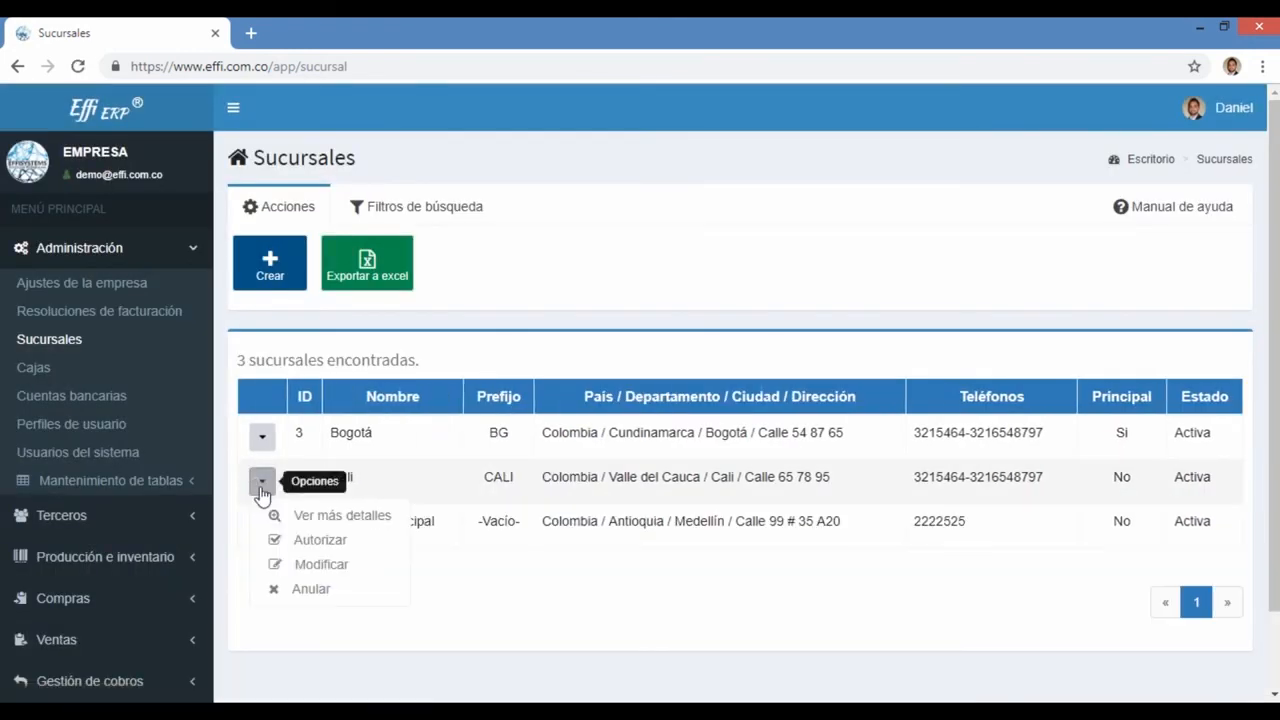
# Step: In Cali's edit form, set '¿Sucursal principal de la empresa?' to Si and save with Modificar sucursal
pyautogui.click(330, 568)
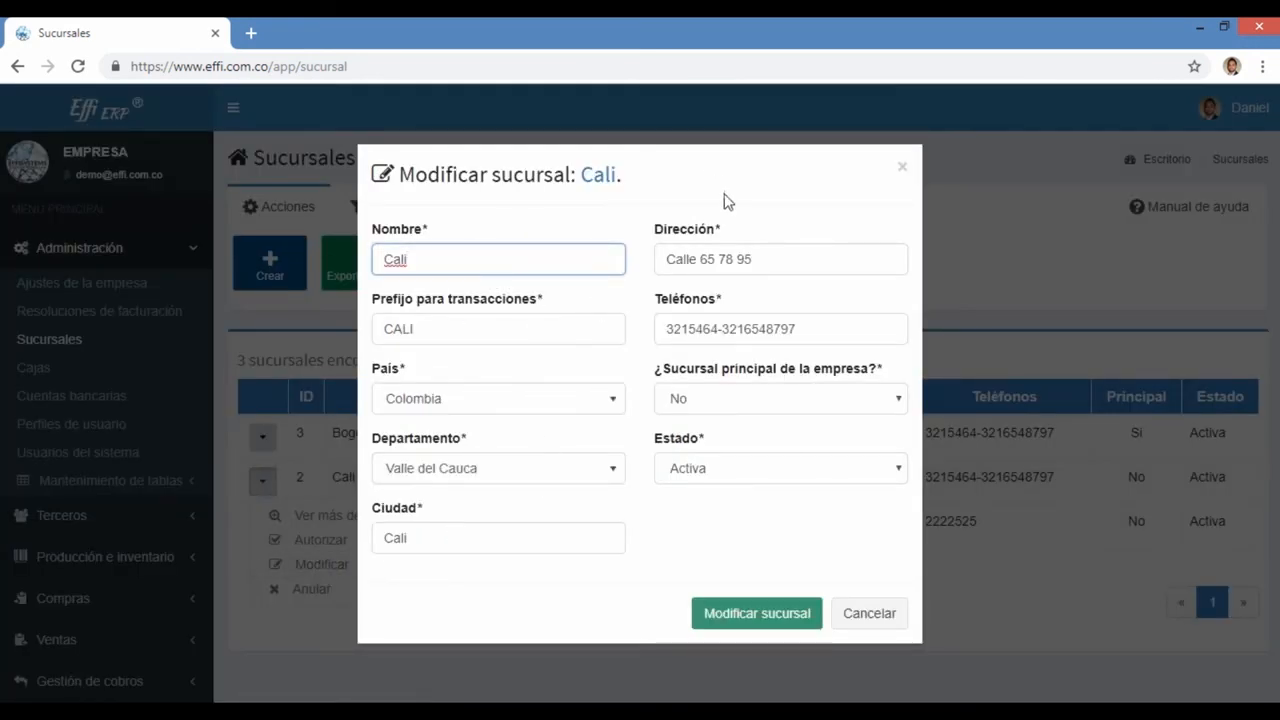
pyautogui.click(738, 396)
pyautogui.click(700, 373)
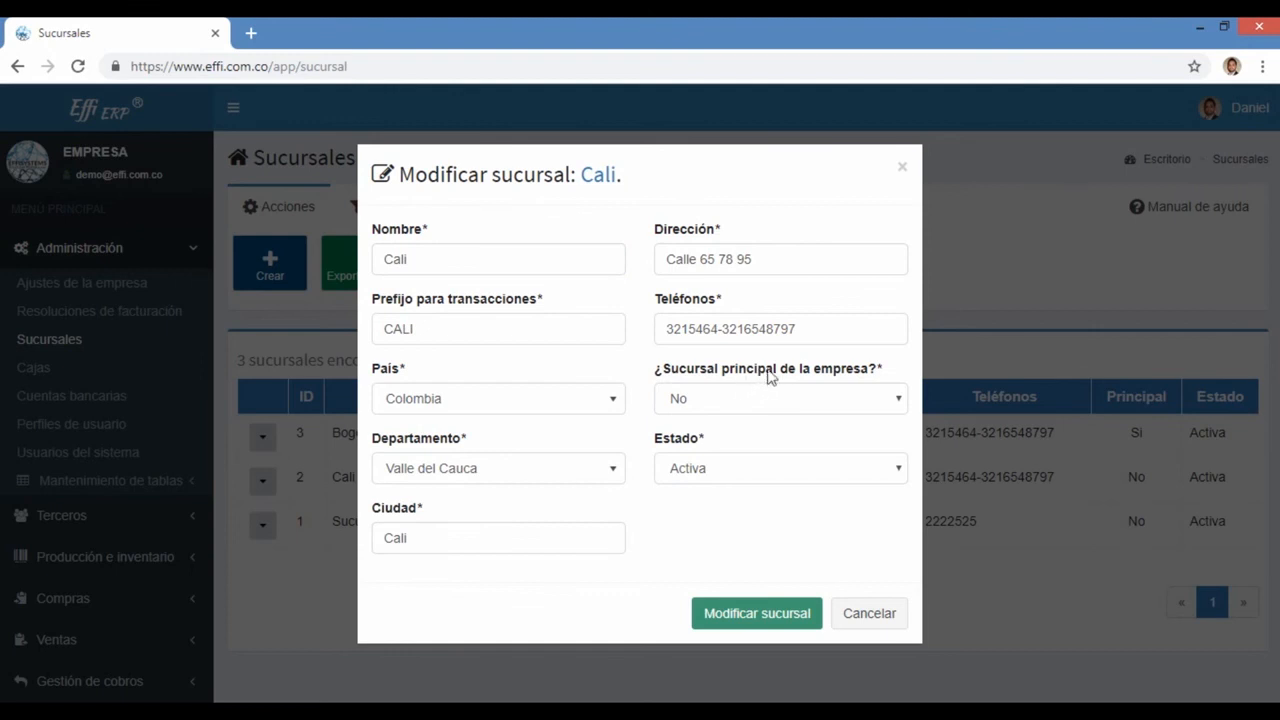
pyautogui.click(686, 402)
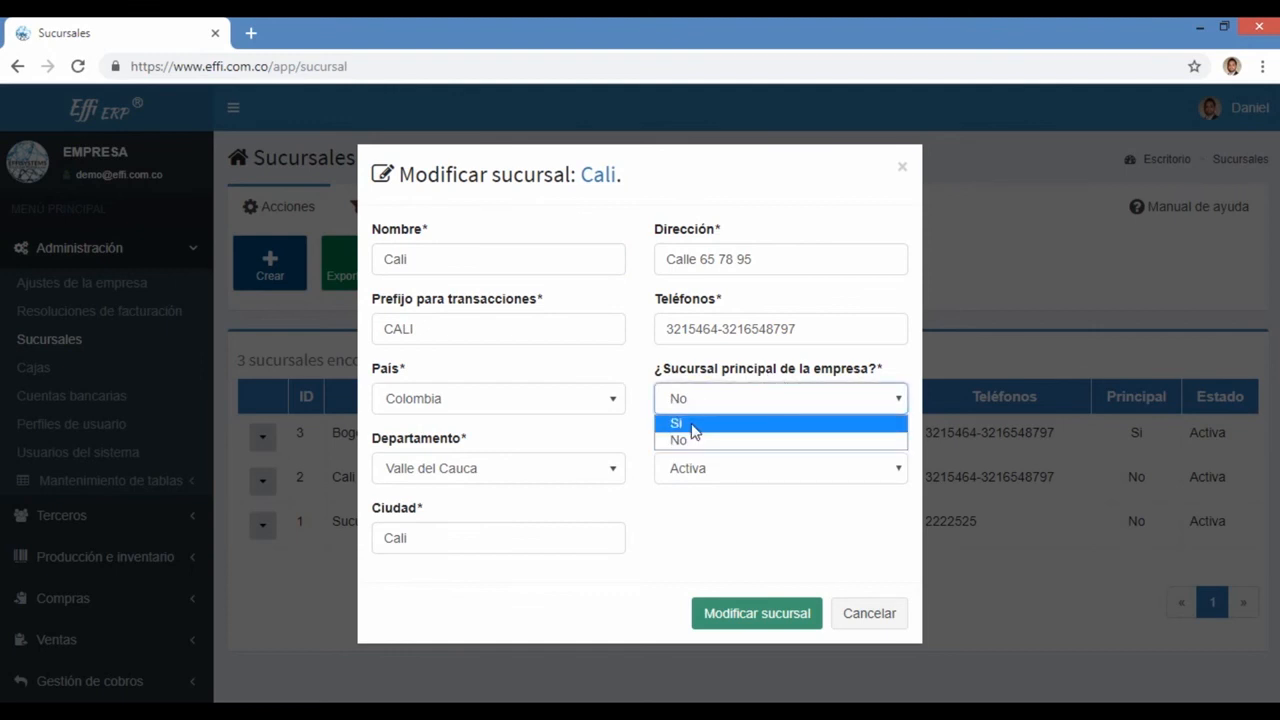
pyautogui.click(690, 424)
pyautogui.click(740, 611)
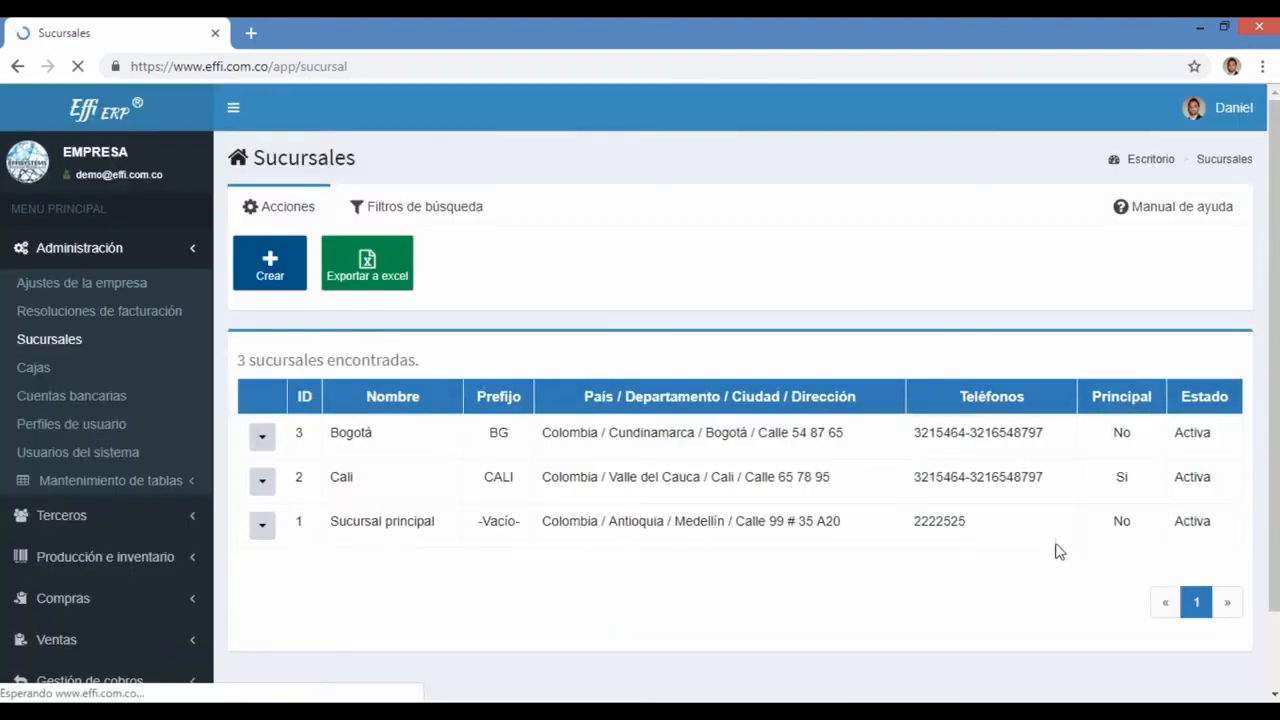
pyautogui.moveTo(1137, 482); pyautogui.dragTo(1110, 478)
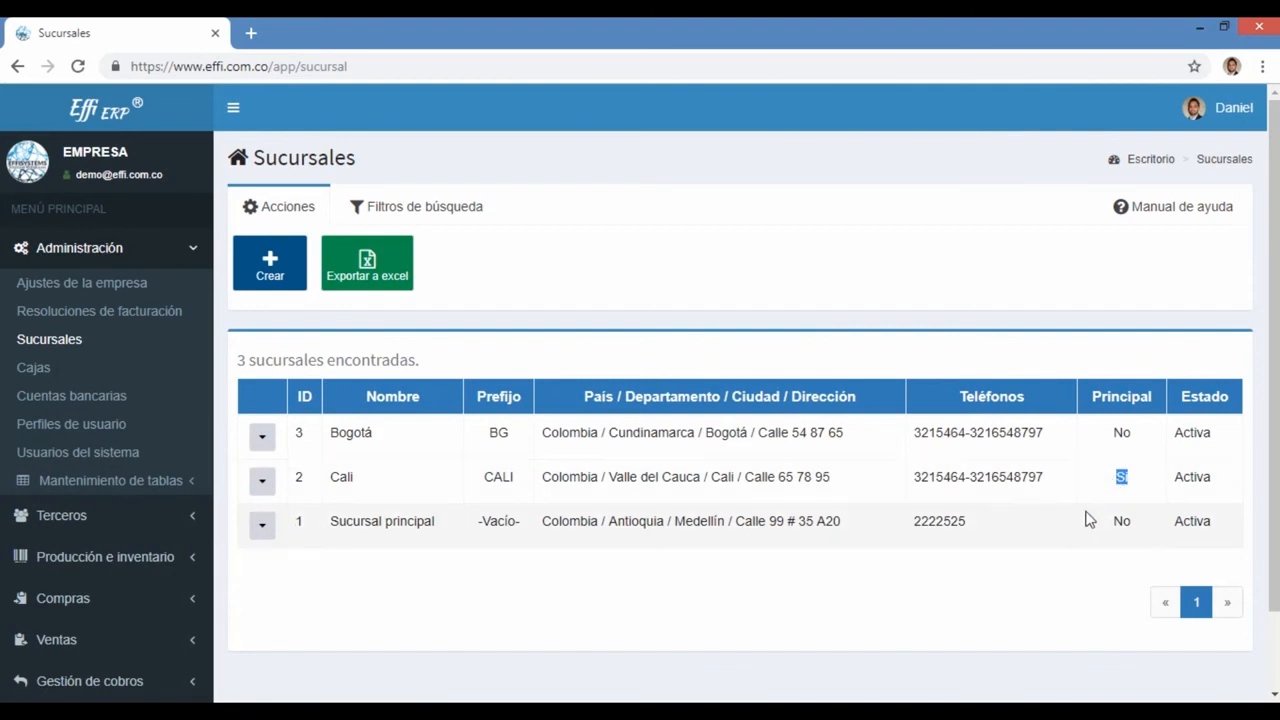
pyautogui.click(1126, 532)
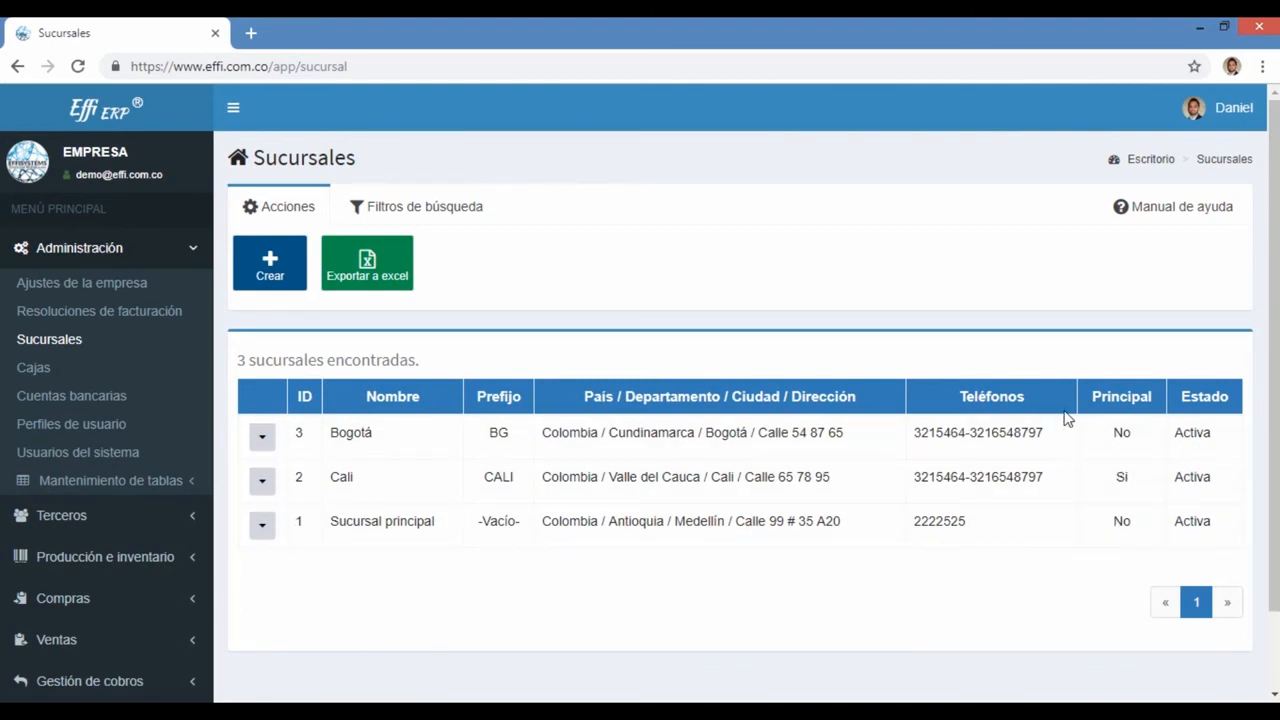
pyautogui.moveTo(460, 491); pyautogui.dragTo(834, 490)
pyautogui.click(262, 481)
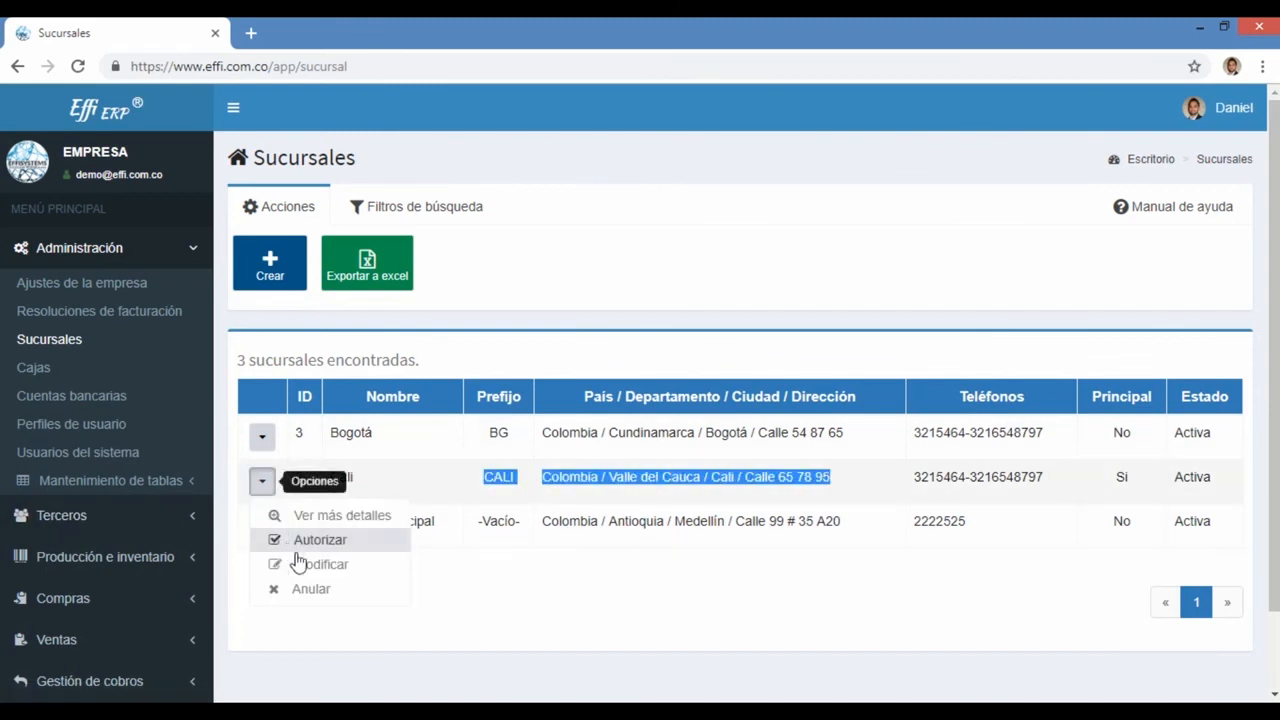
pyautogui.click(308, 565)
pyautogui.click(711, 406)
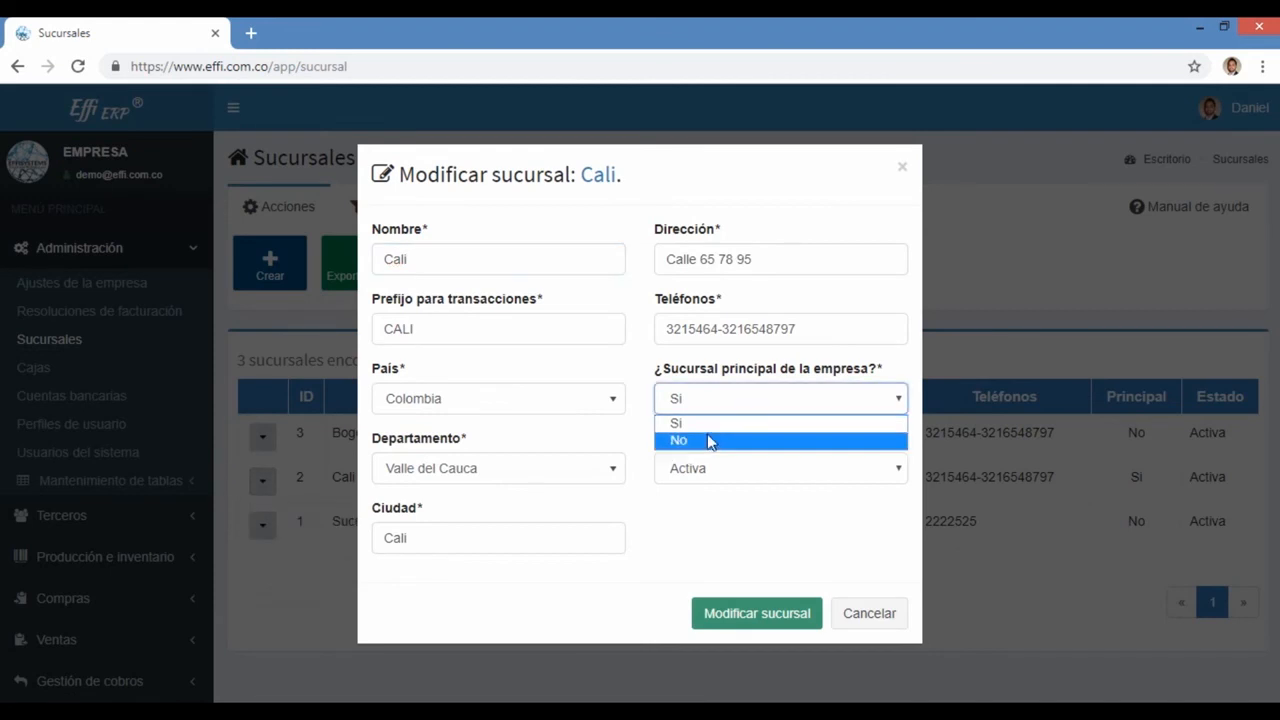
pyautogui.click(711, 440)
pyautogui.click(738, 603)
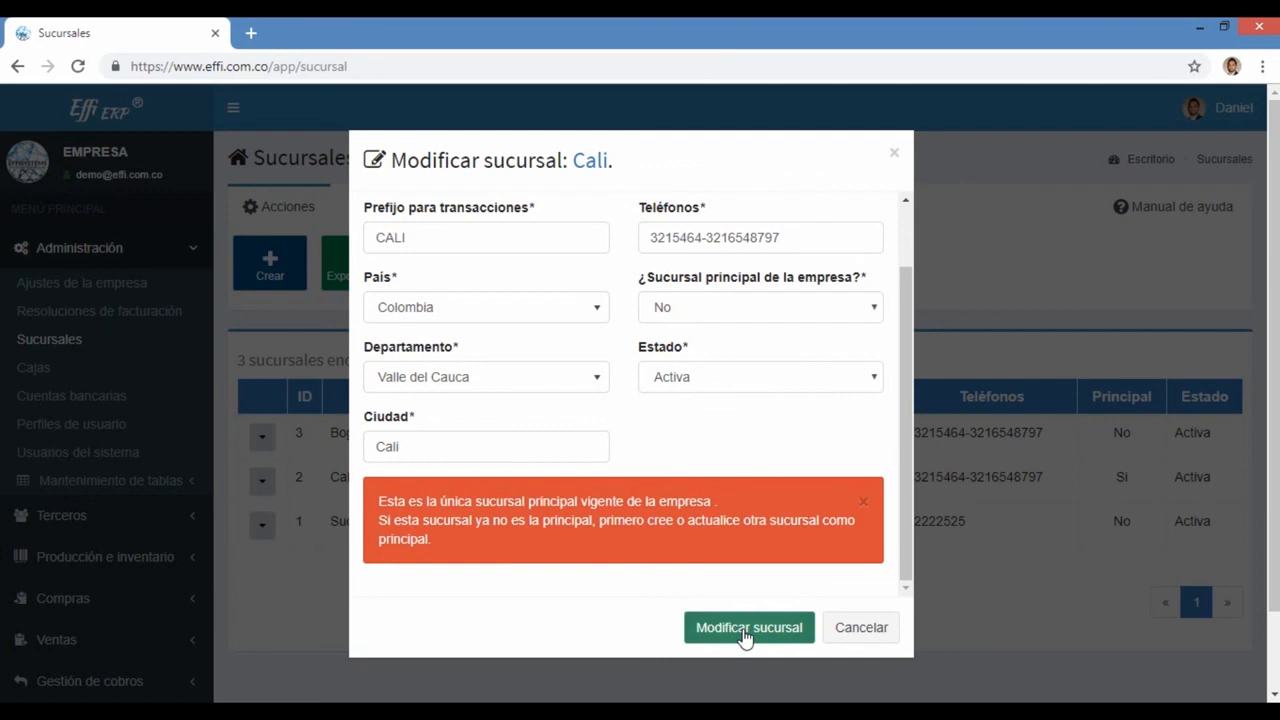
pyautogui.click(880, 632)
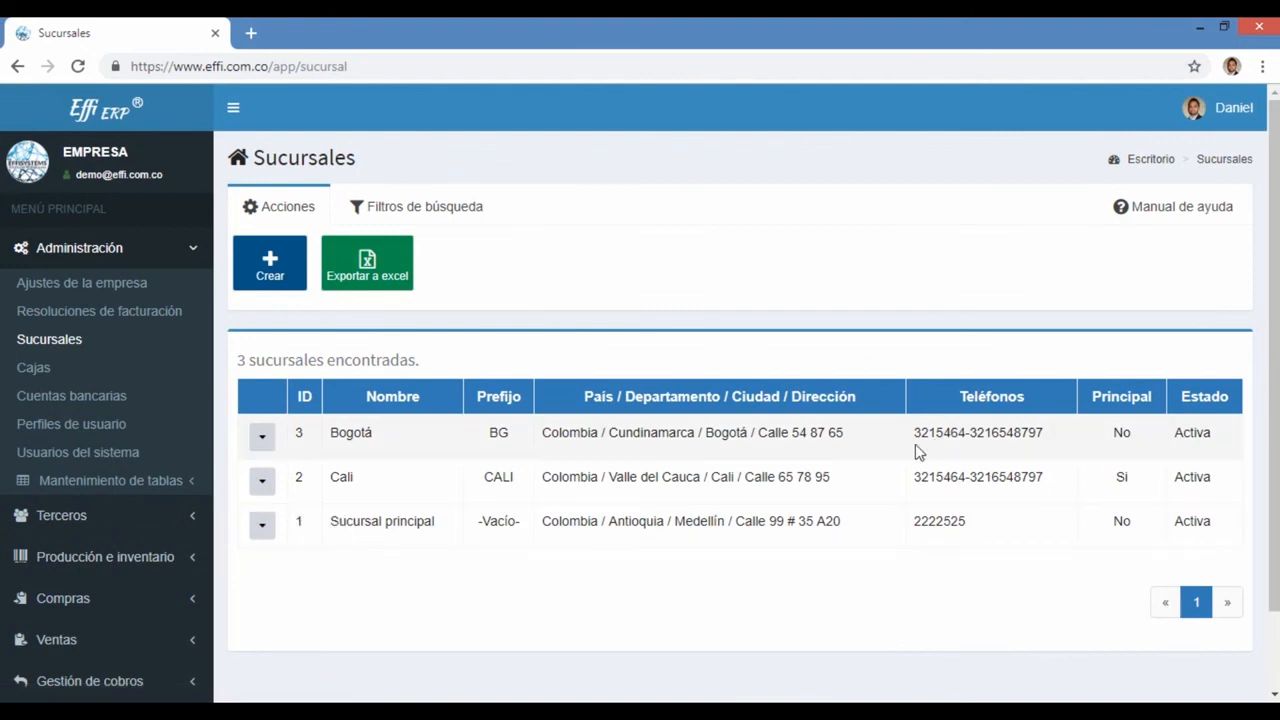
# Step: Edit Bogotá, set '¿Sucursal principal de la empresa?' to Si and save the branch
pyautogui.click(262, 436)
pyautogui.click(322, 521)
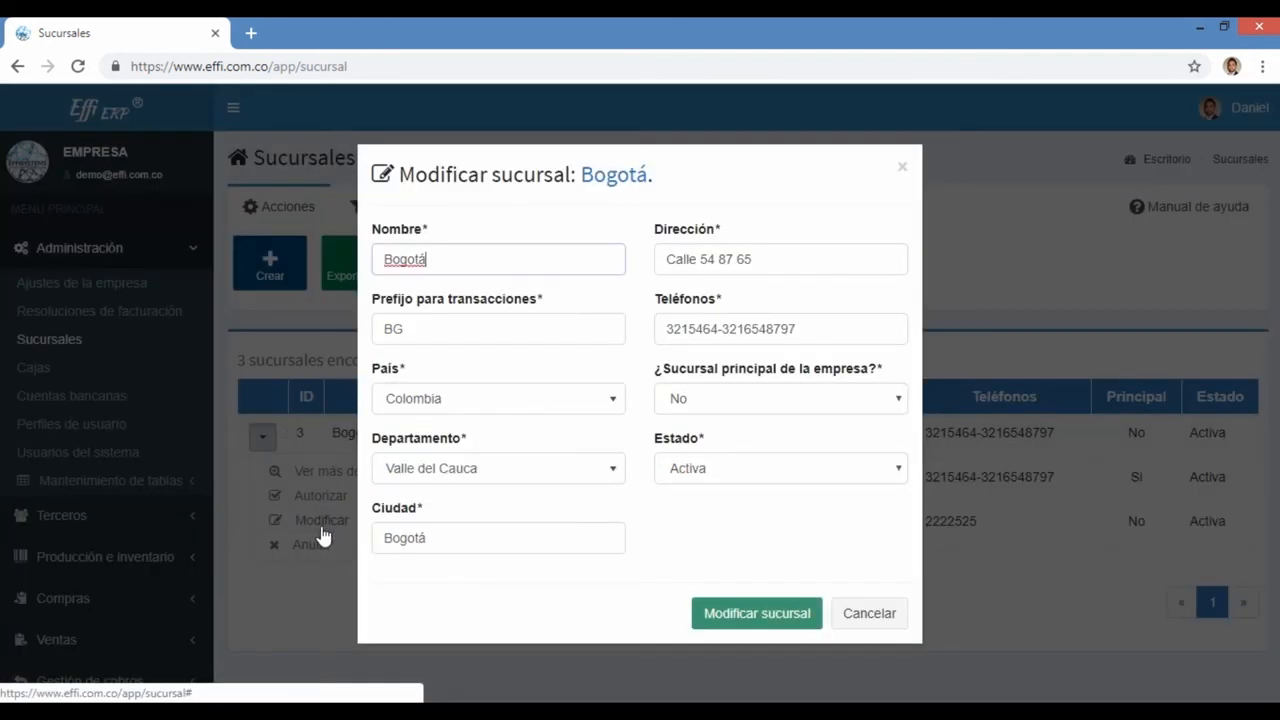
pyautogui.click(698, 400)
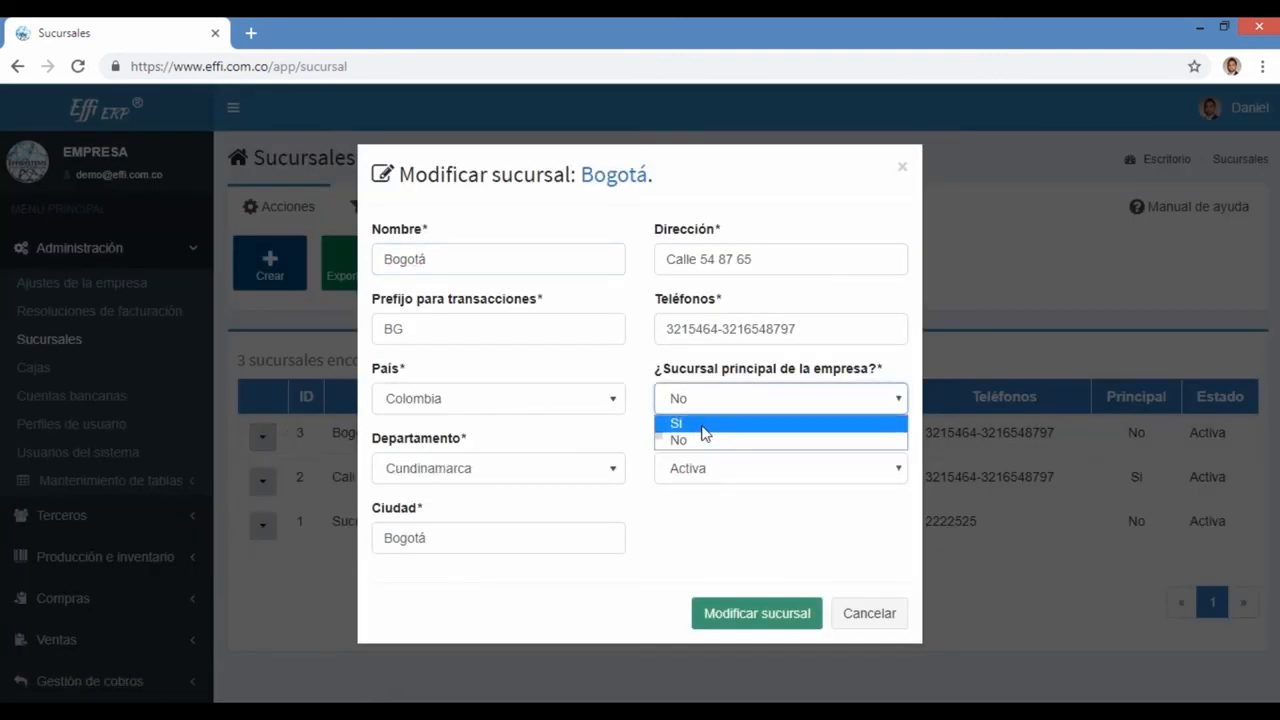
pyautogui.click(705, 425)
pyautogui.click(738, 608)
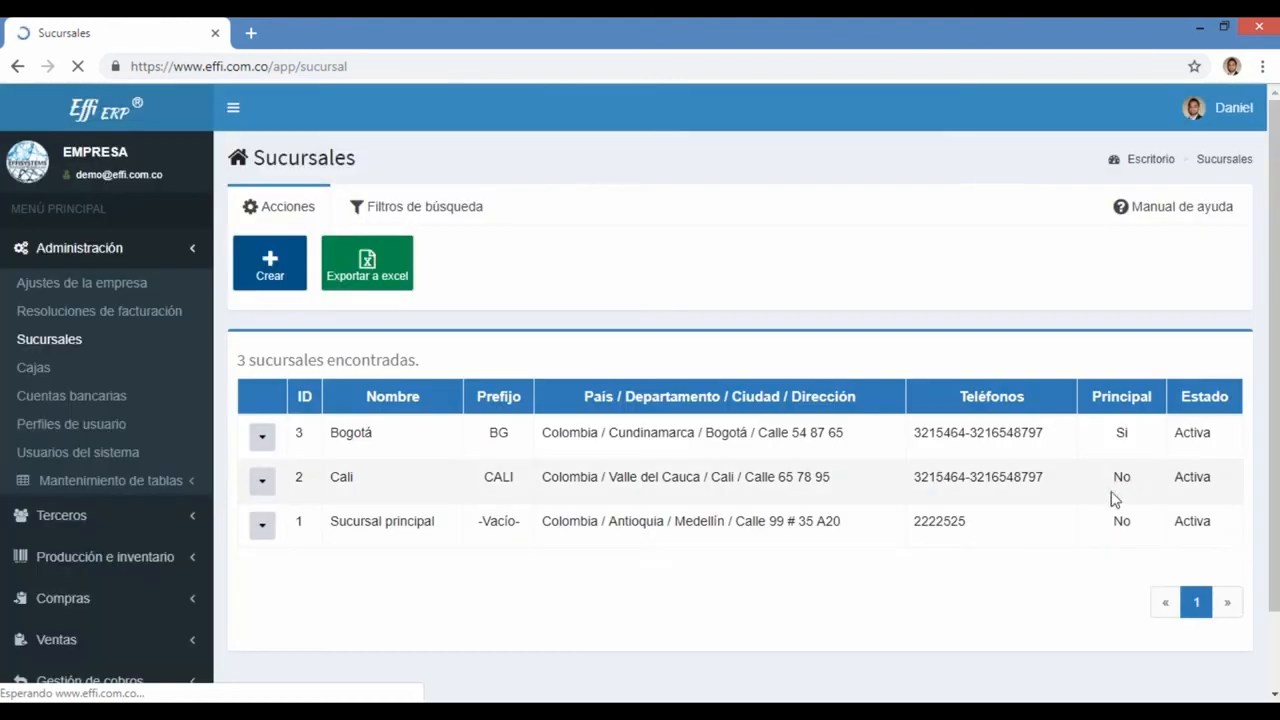
pyautogui.moveTo(1143, 478); pyautogui.dragTo(1112, 478)
pyautogui.click(1132, 522)
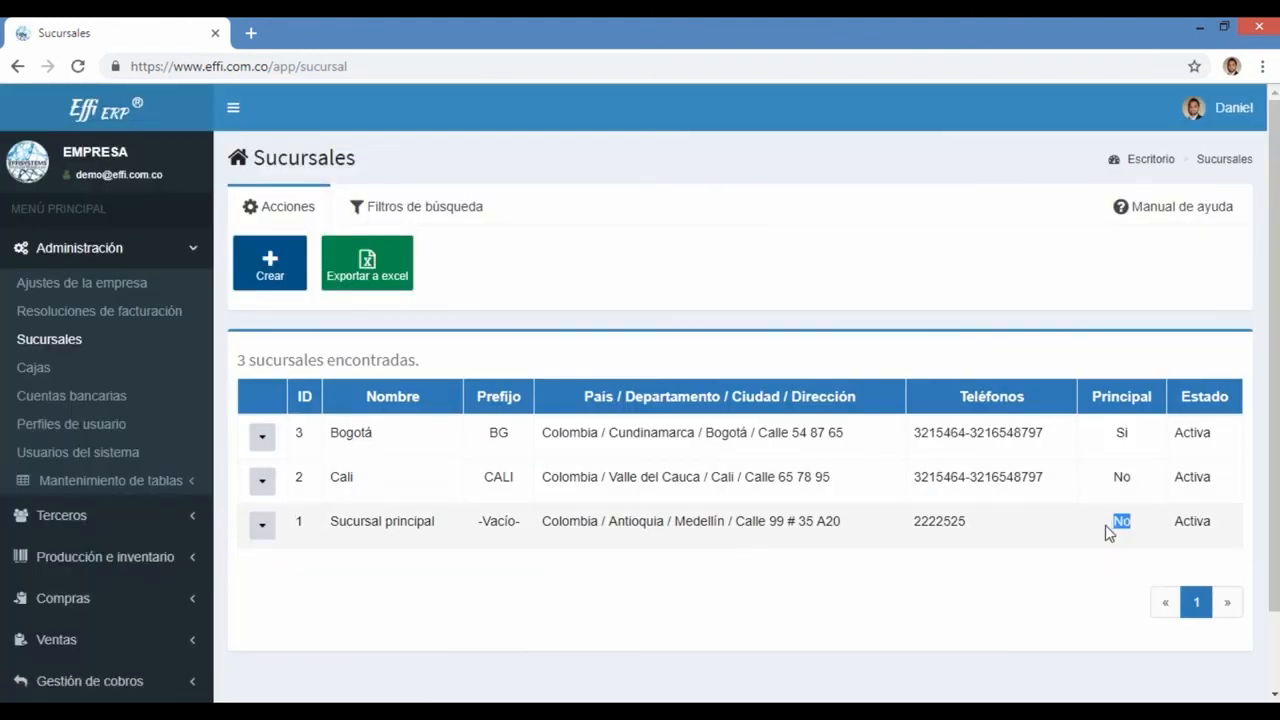
pyautogui.click(470, 600)
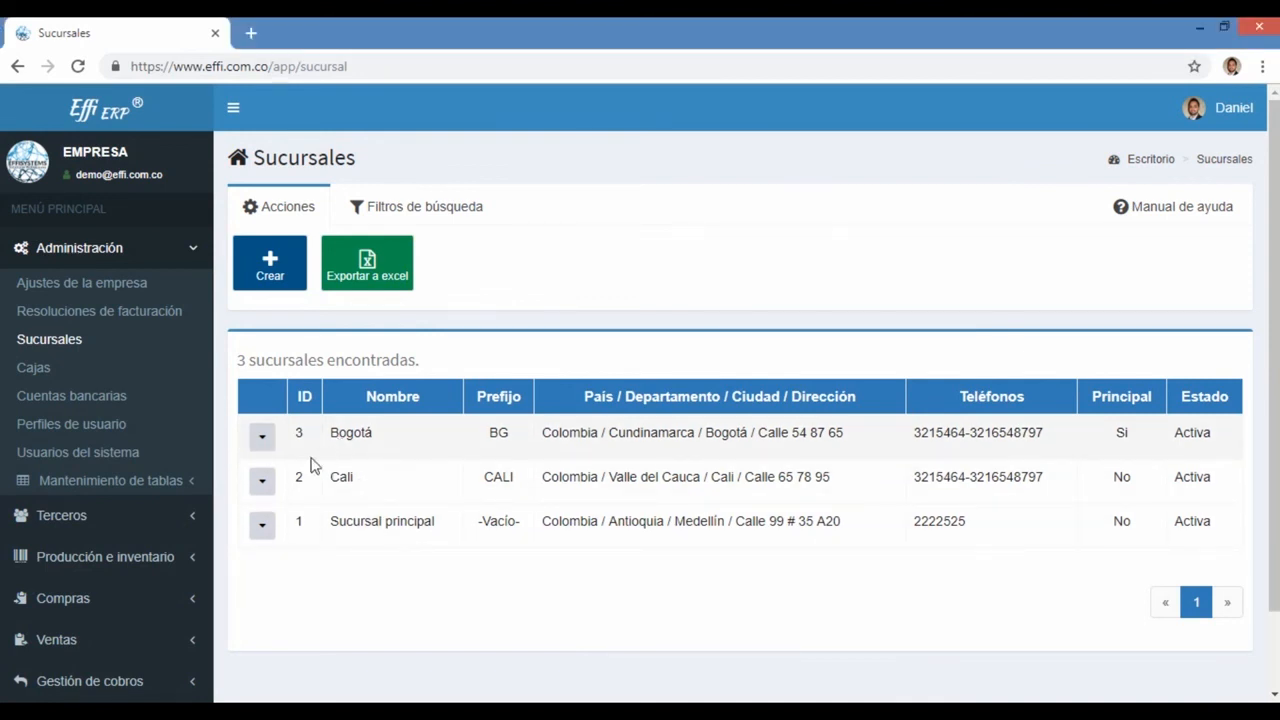
pyautogui.click(266, 439)
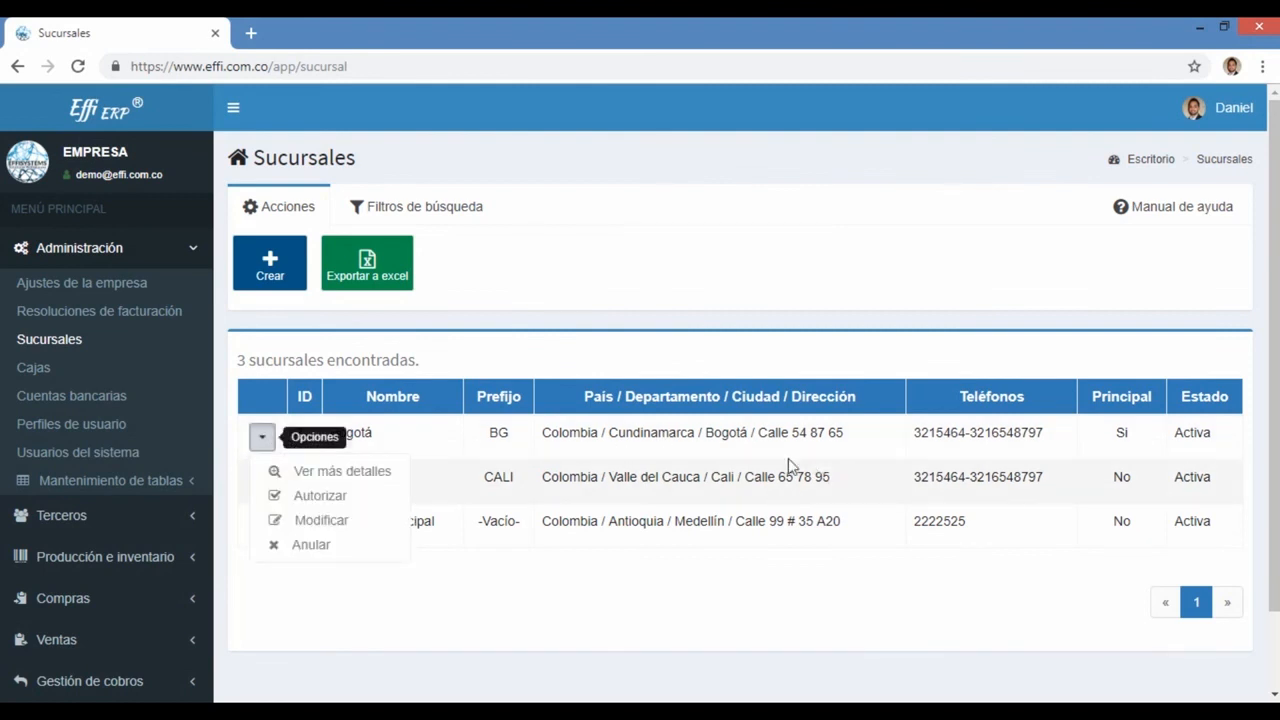
pyautogui.moveTo(845, 433); pyautogui.dragTo(609, 436)
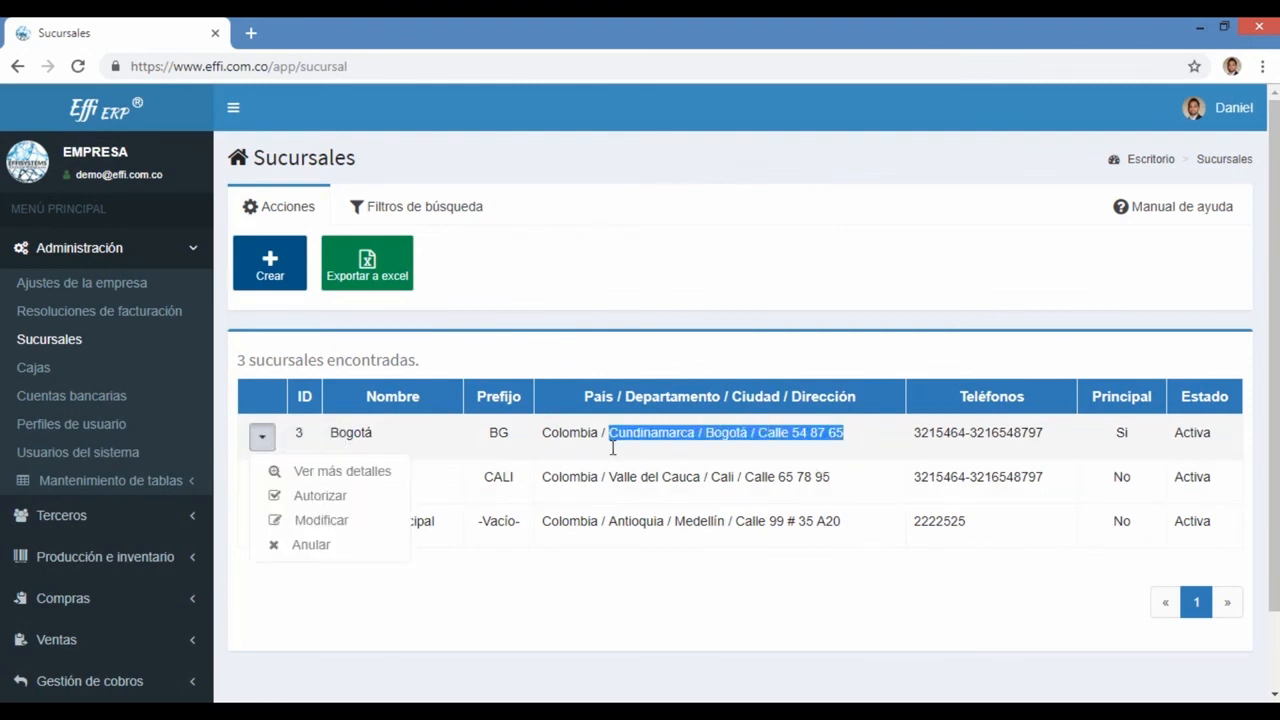
pyautogui.click(264, 437)
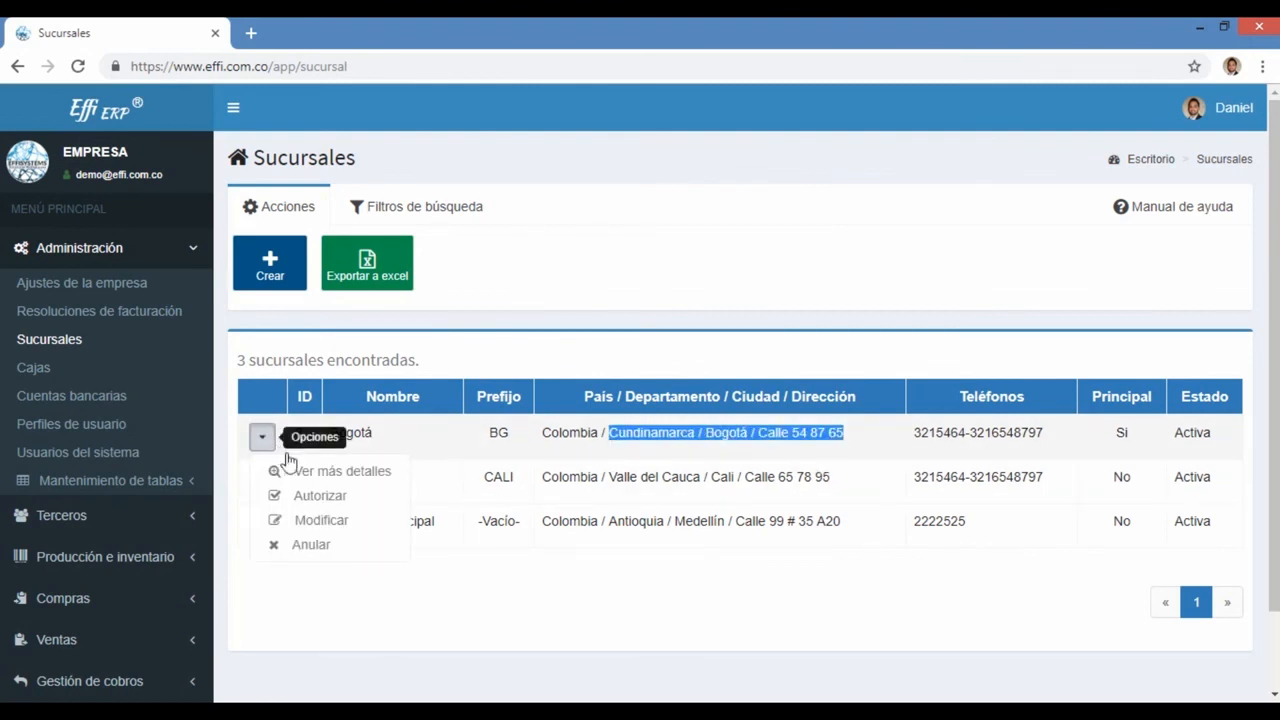
pyautogui.click(312, 545)
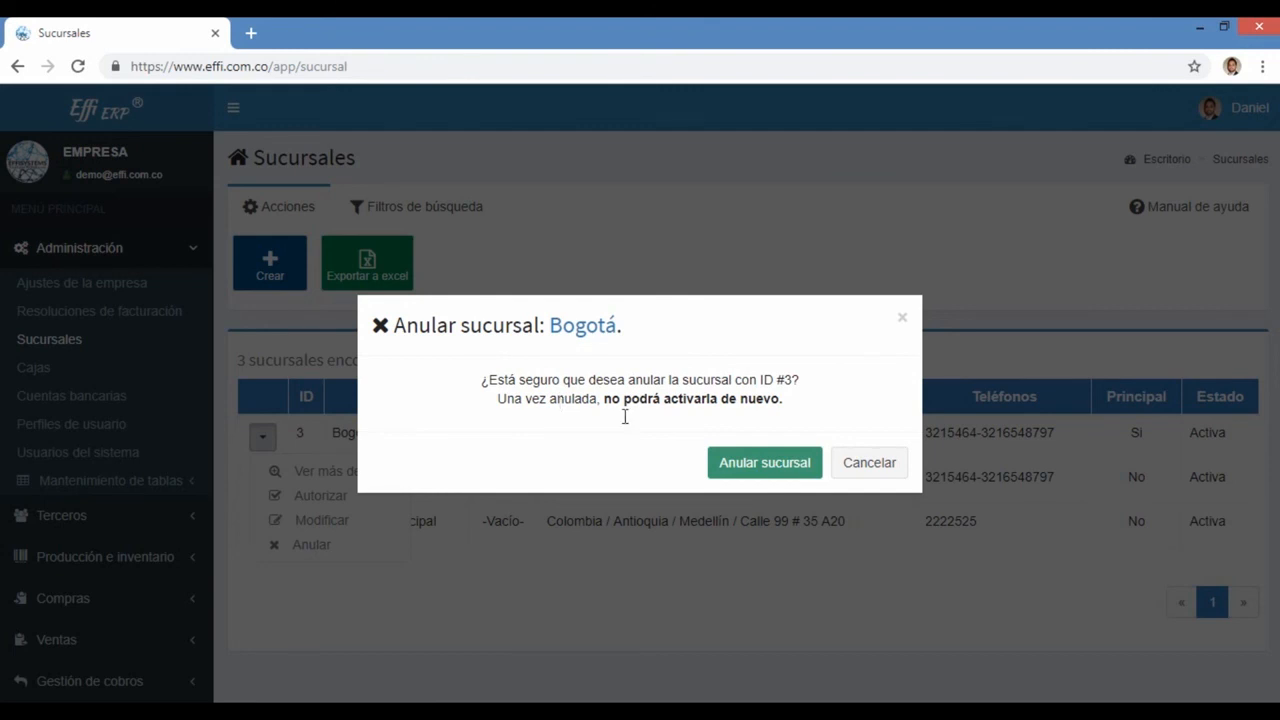
pyautogui.click(760, 474)
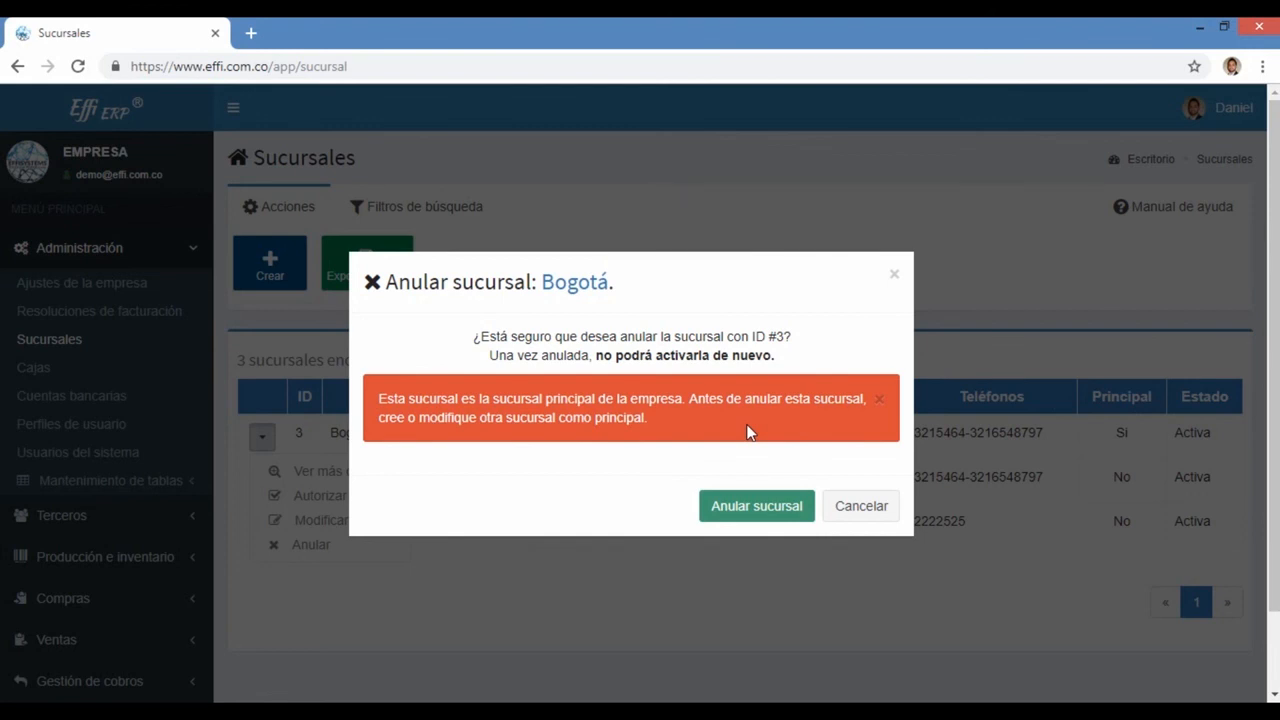
pyautogui.click(862, 512)
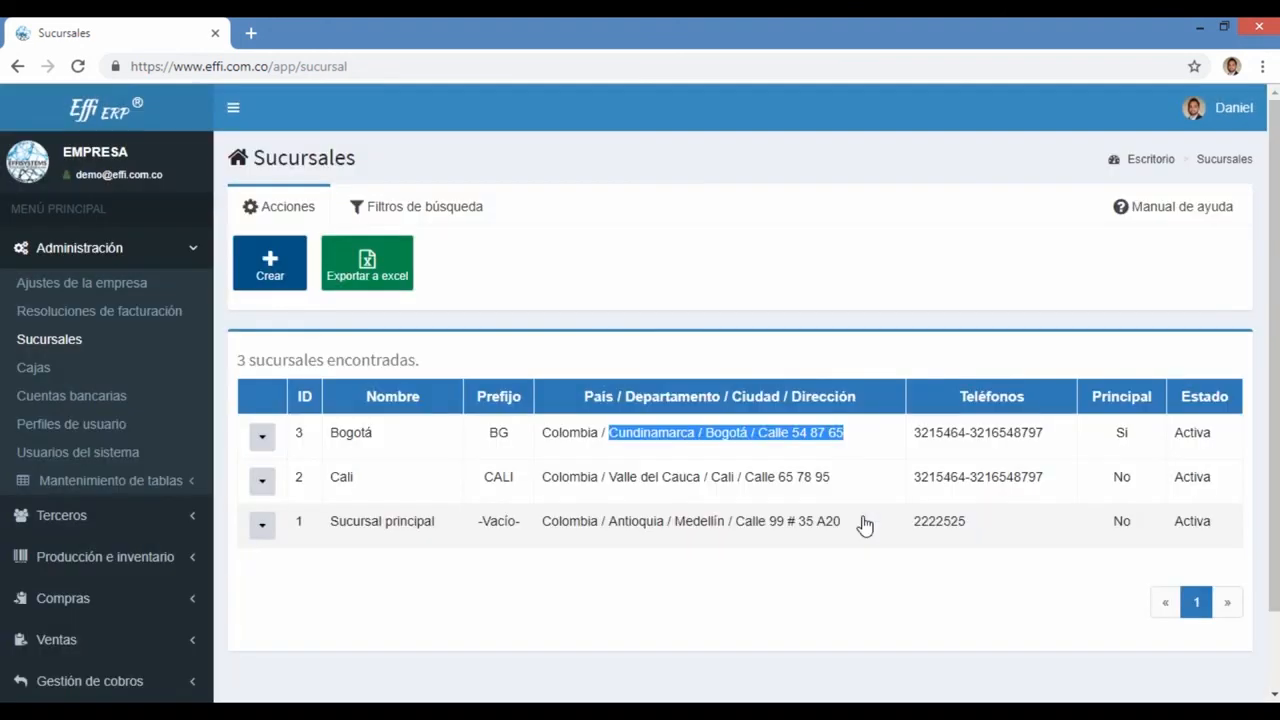
pyautogui.click(264, 483)
pyautogui.click(549, 628)
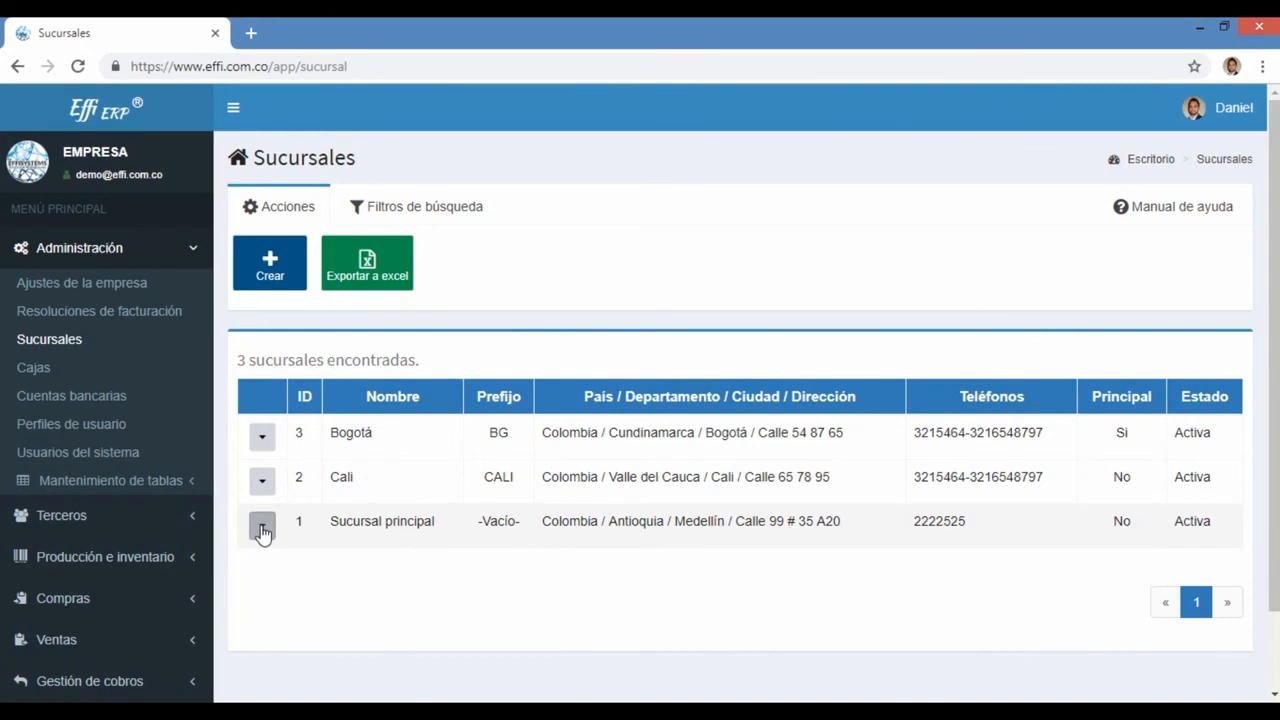
# Step: Set Sucursal principal's '¿Sucursal principal de la empresa?' to Si and save it via Modificar sucursal
pyautogui.click(263, 531)
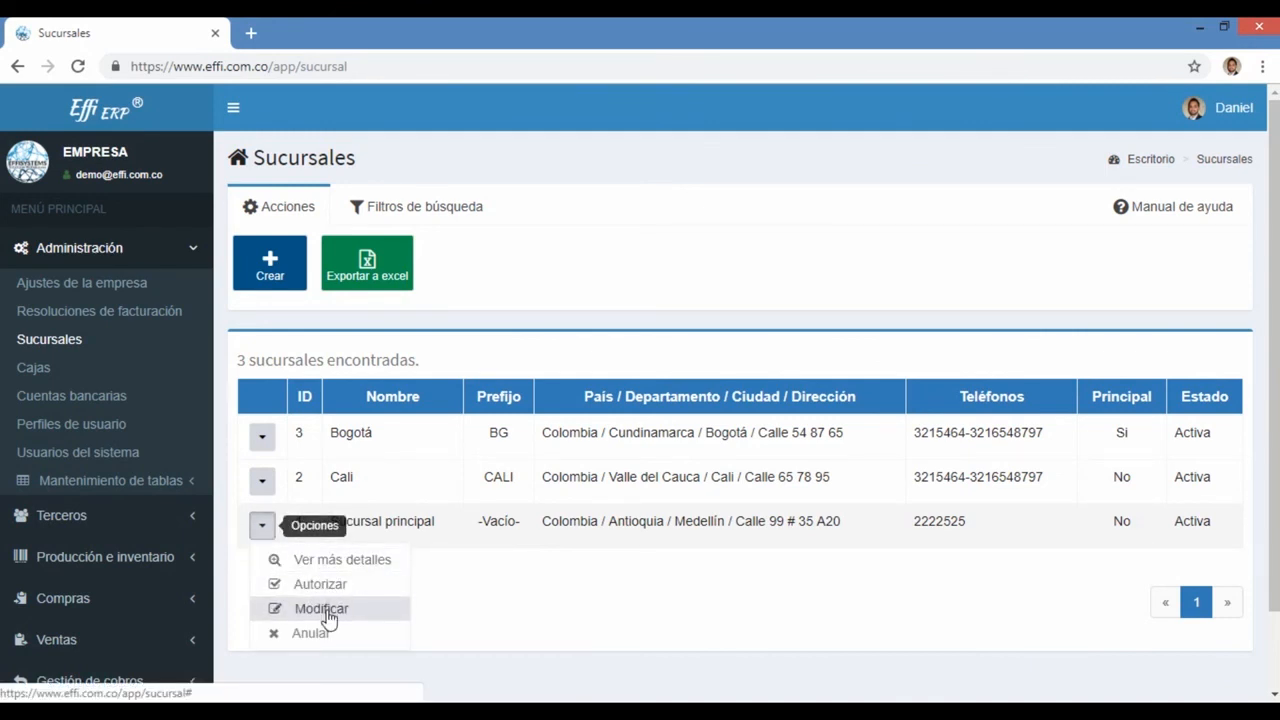
pyautogui.click(329, 609)
pyautogui.click(700, 409)
pyautogui.click(700, 421)
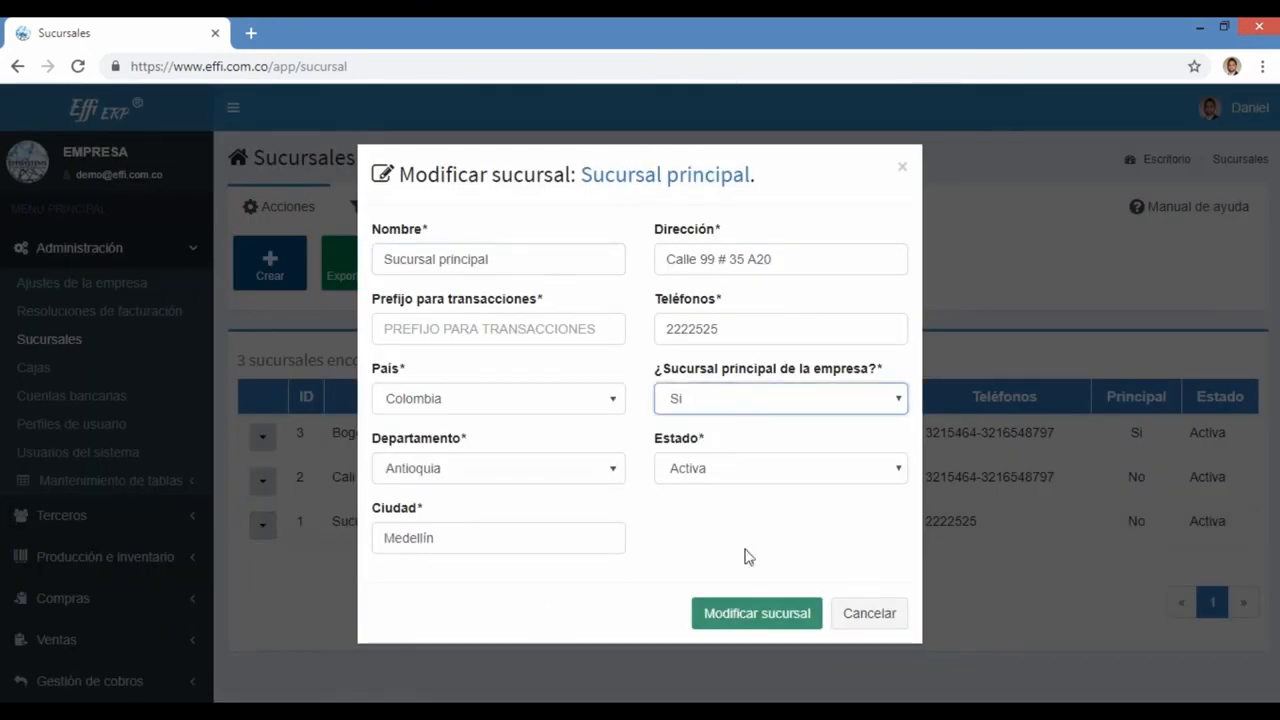
pyautogui.click(749, 611)
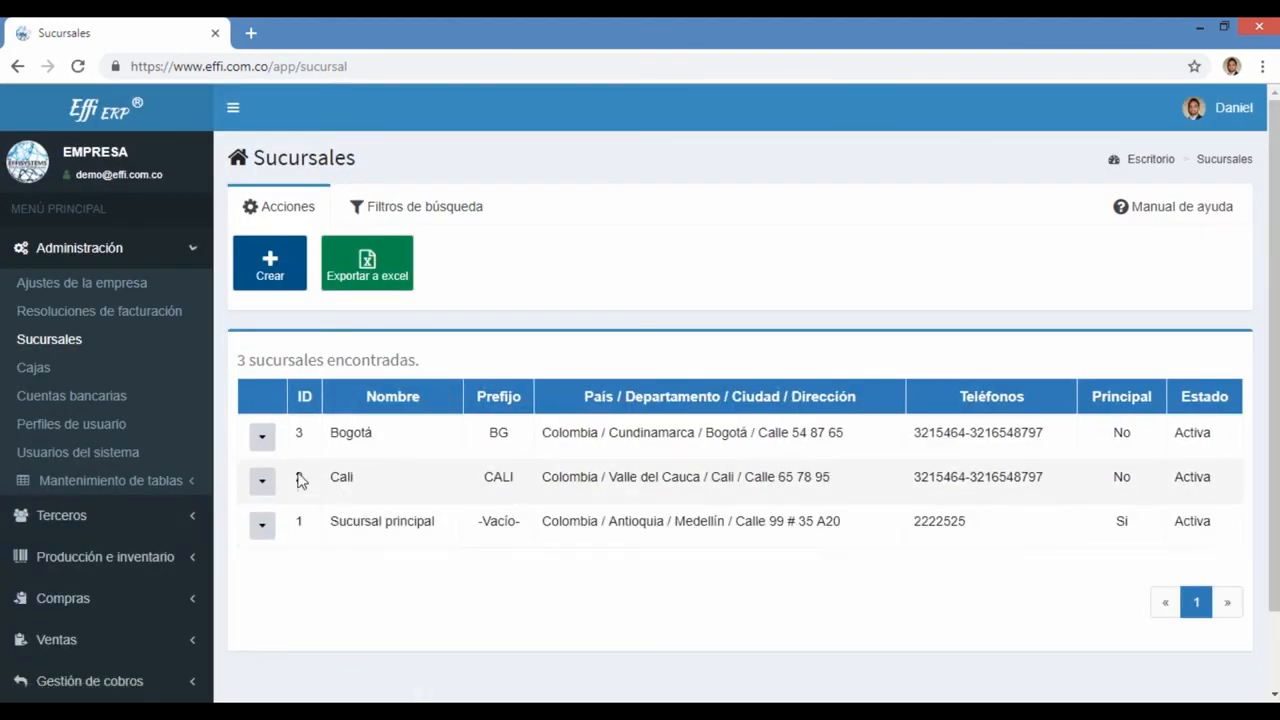
pyautogui.click(262, 437)
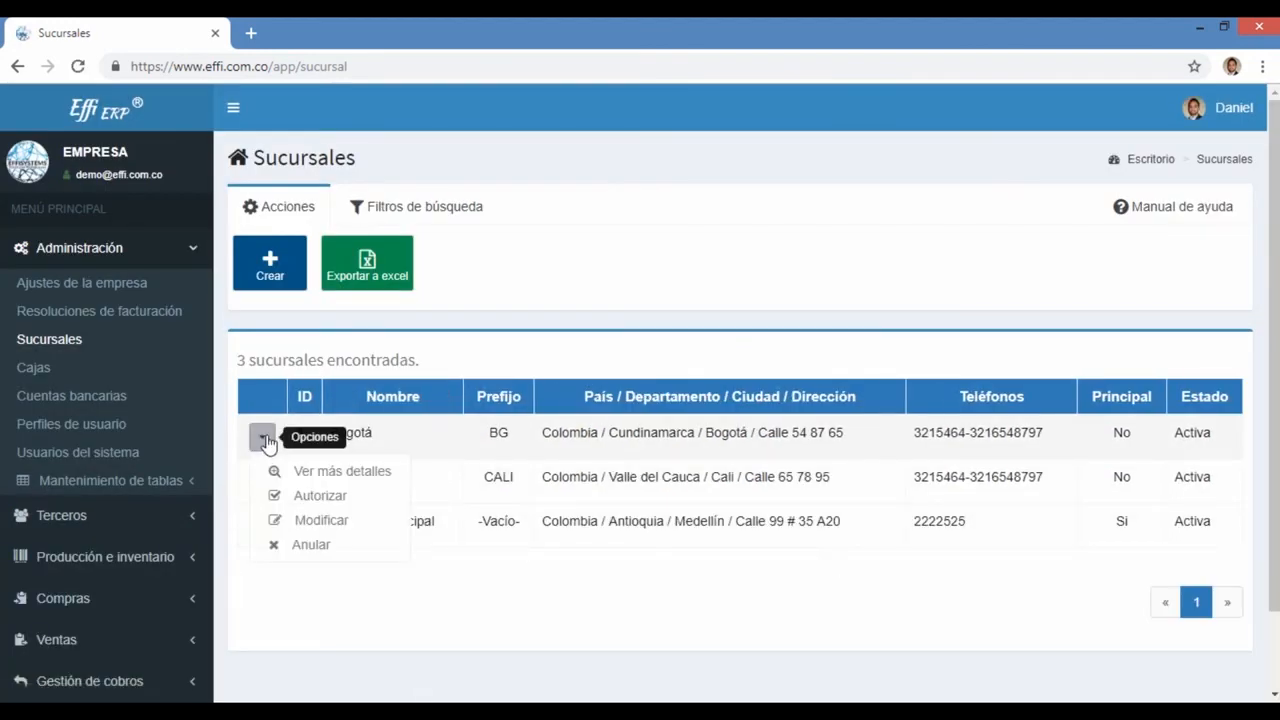
# Step: Annul the Bogotá branch and confirm with Anular sucursal, leaving 2 branches listed
pyautogui.click(311, 545)
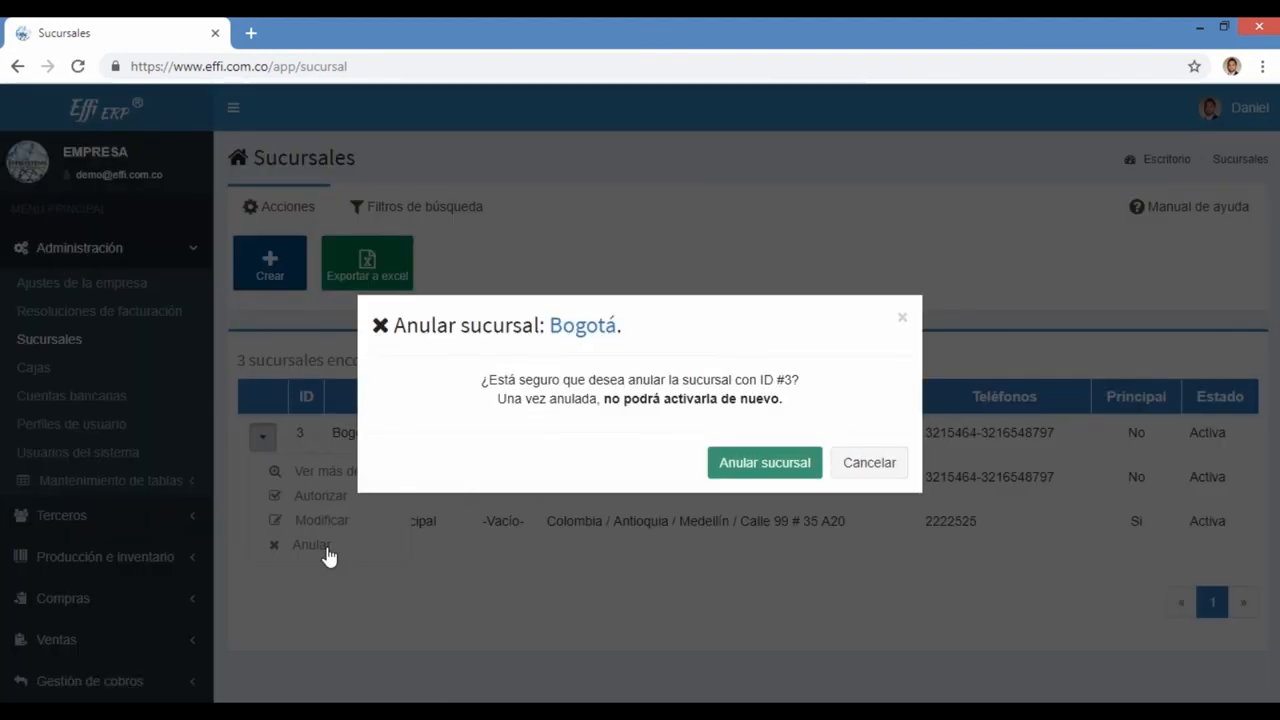
pyautogui.click(751, 470)
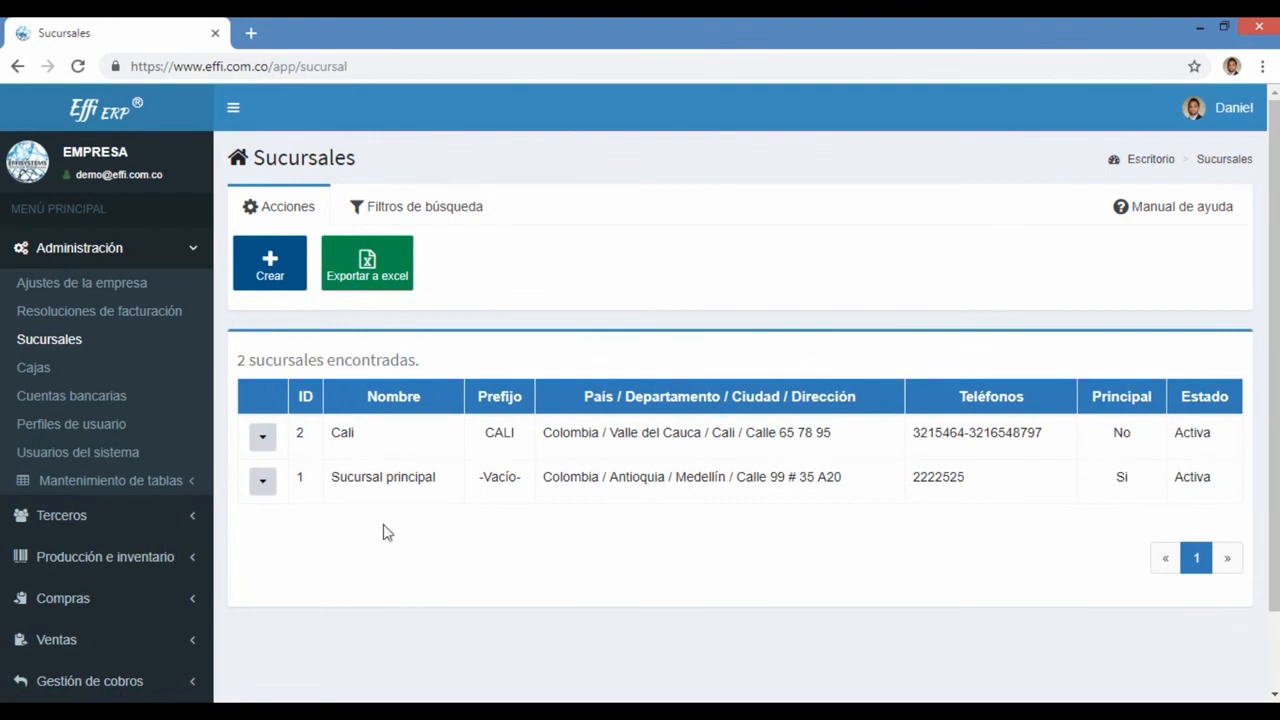
pyautogui.moveTo(427, 371); pyautogui.dragTo(260, 360)
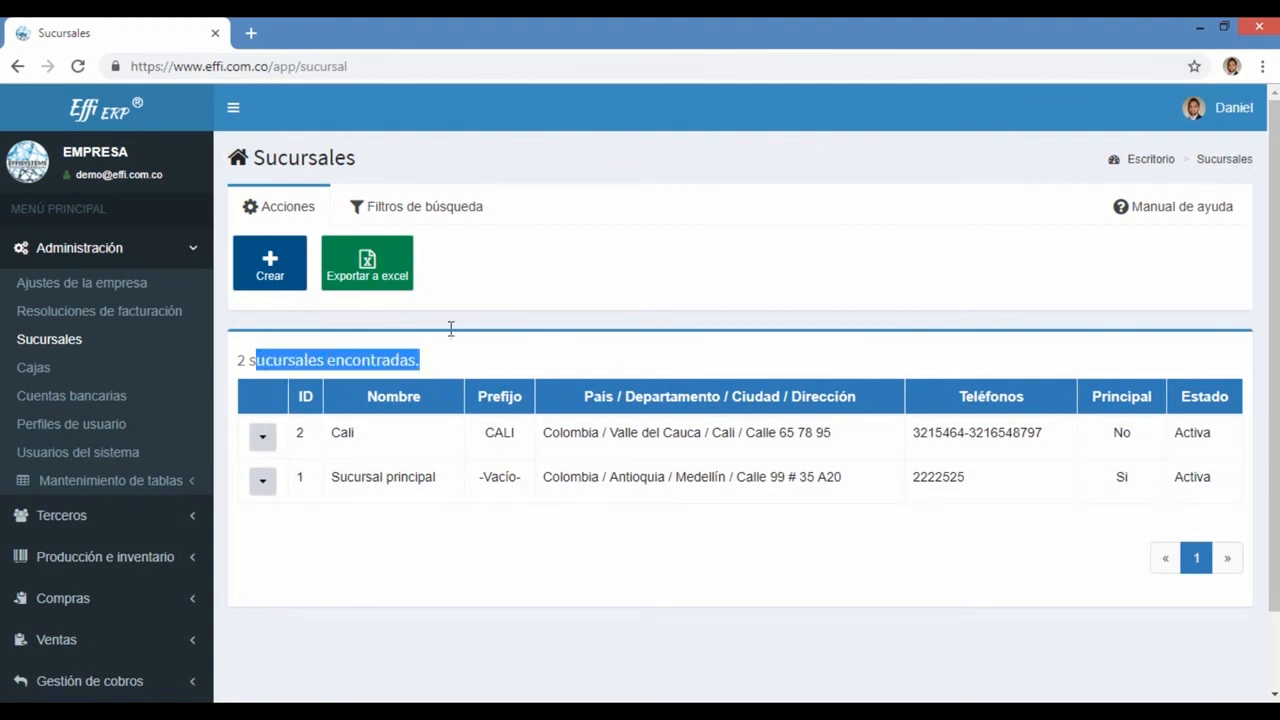
# Step: Apply a Vigencia = Anulada search filter so only Bogotá is listed
pyautogui.click(436, 216)
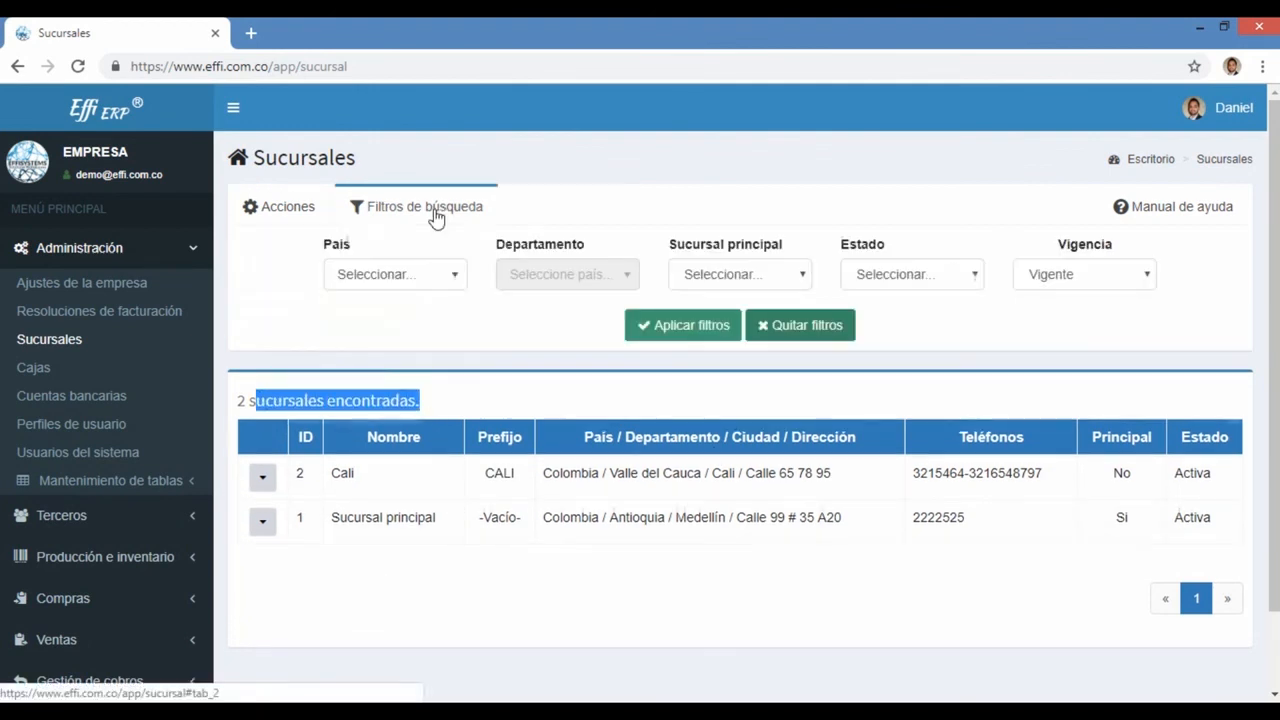
pyautogui.click(481, 327)
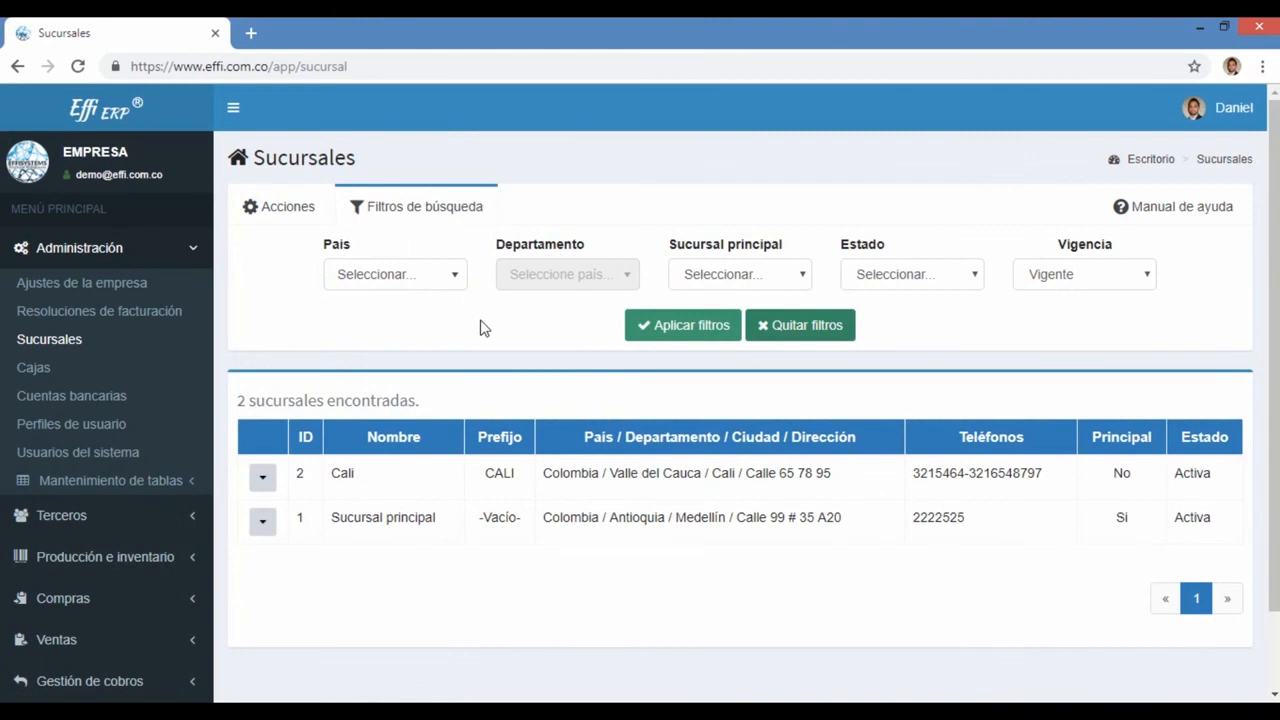
pyautogui.click(1103, 278)
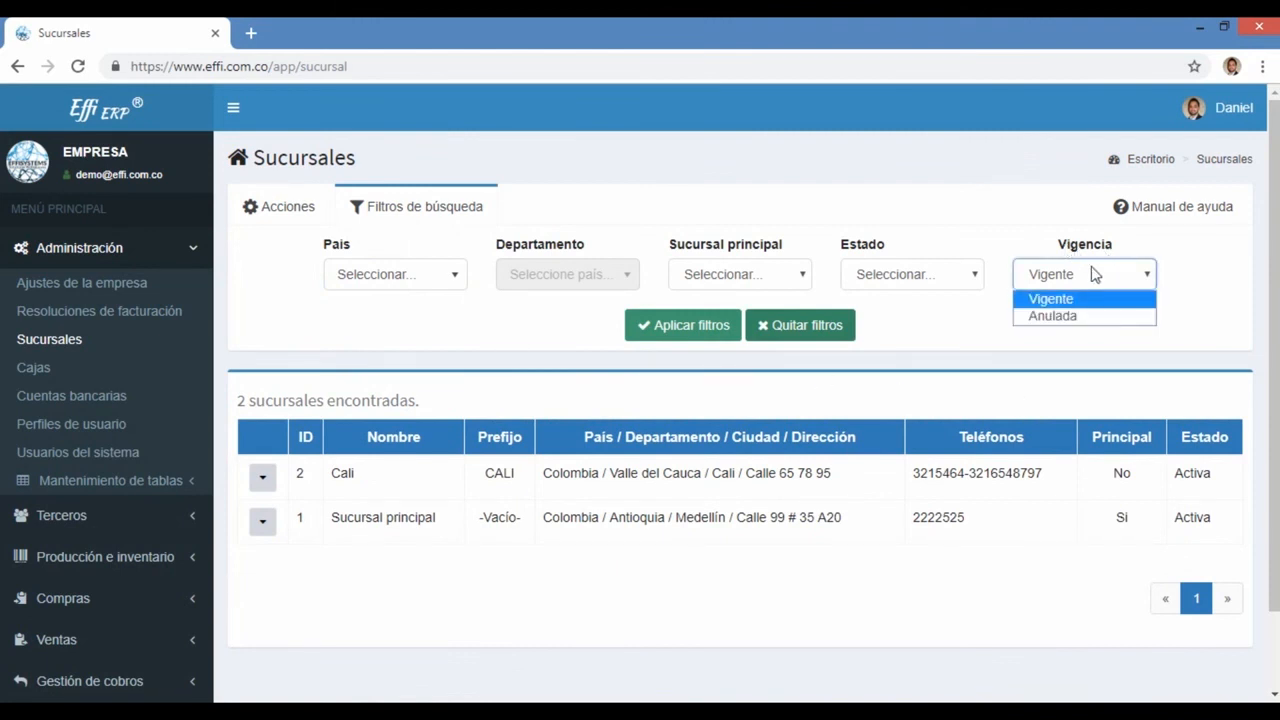
pyautogui.click(1053, 316)
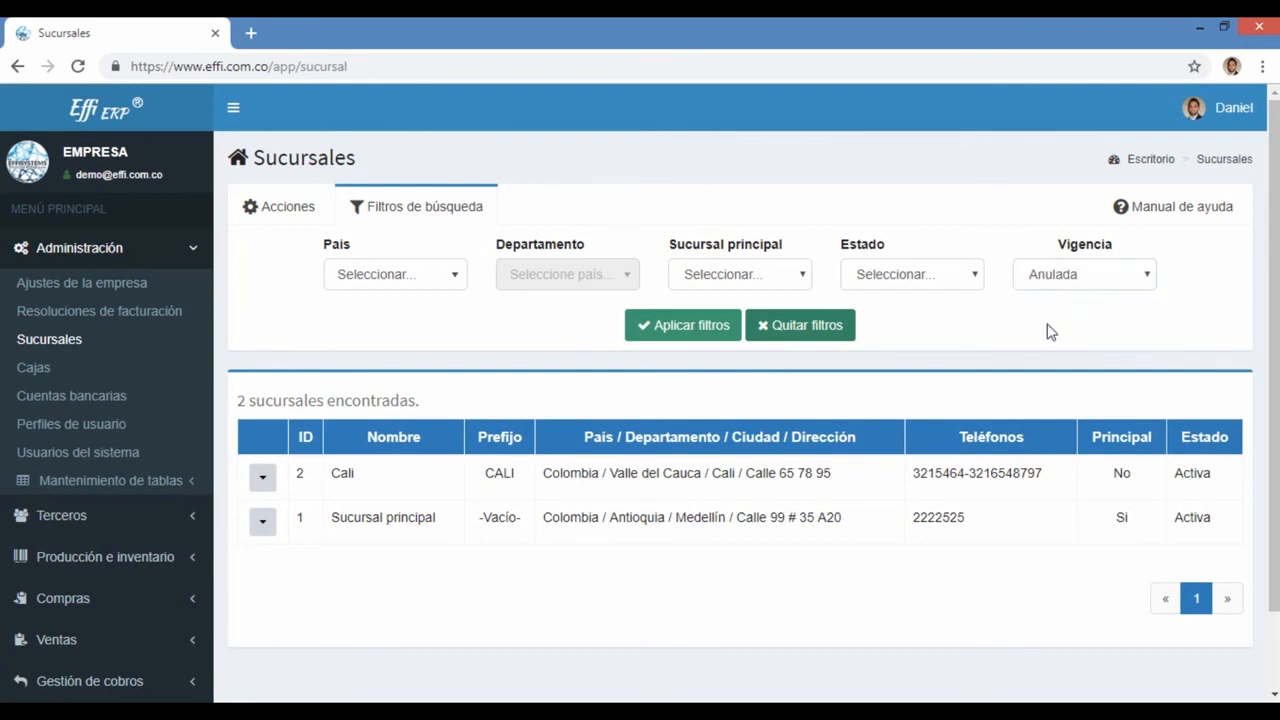
pyautogui.click(680, 332)
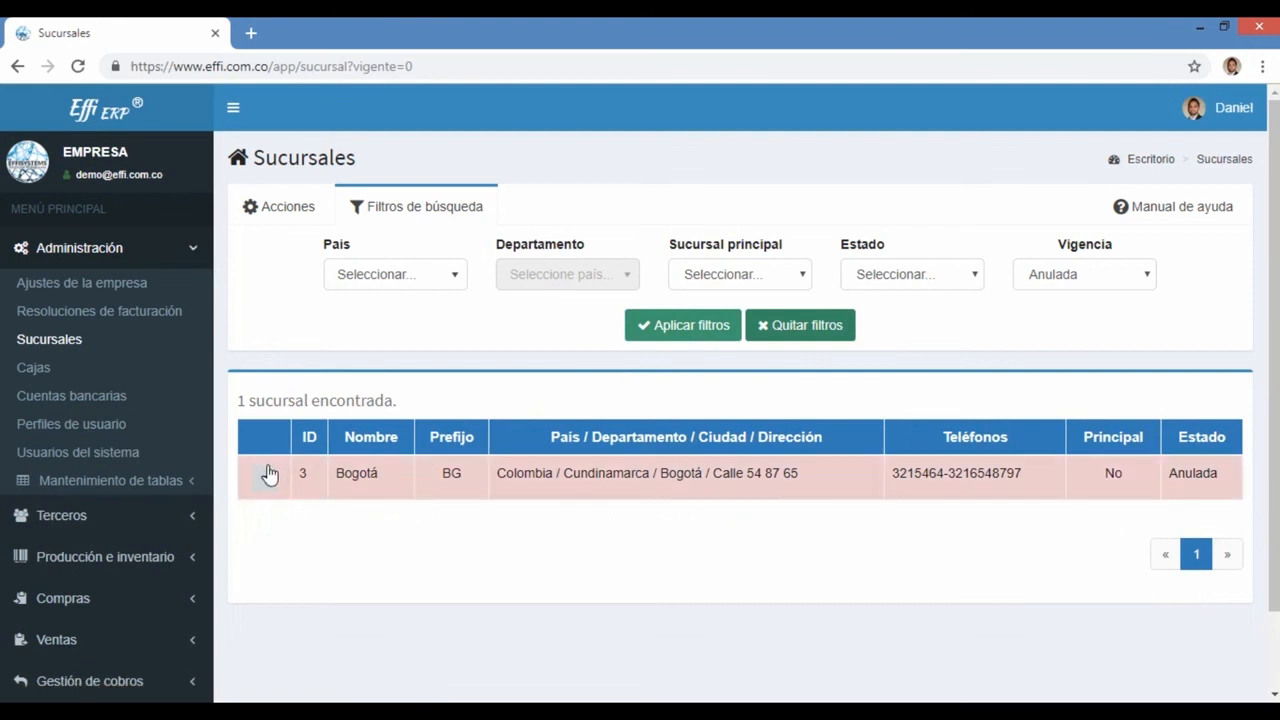
pyautogui.moveTo(408, 407); pyautogui.dragTo(237, 402)
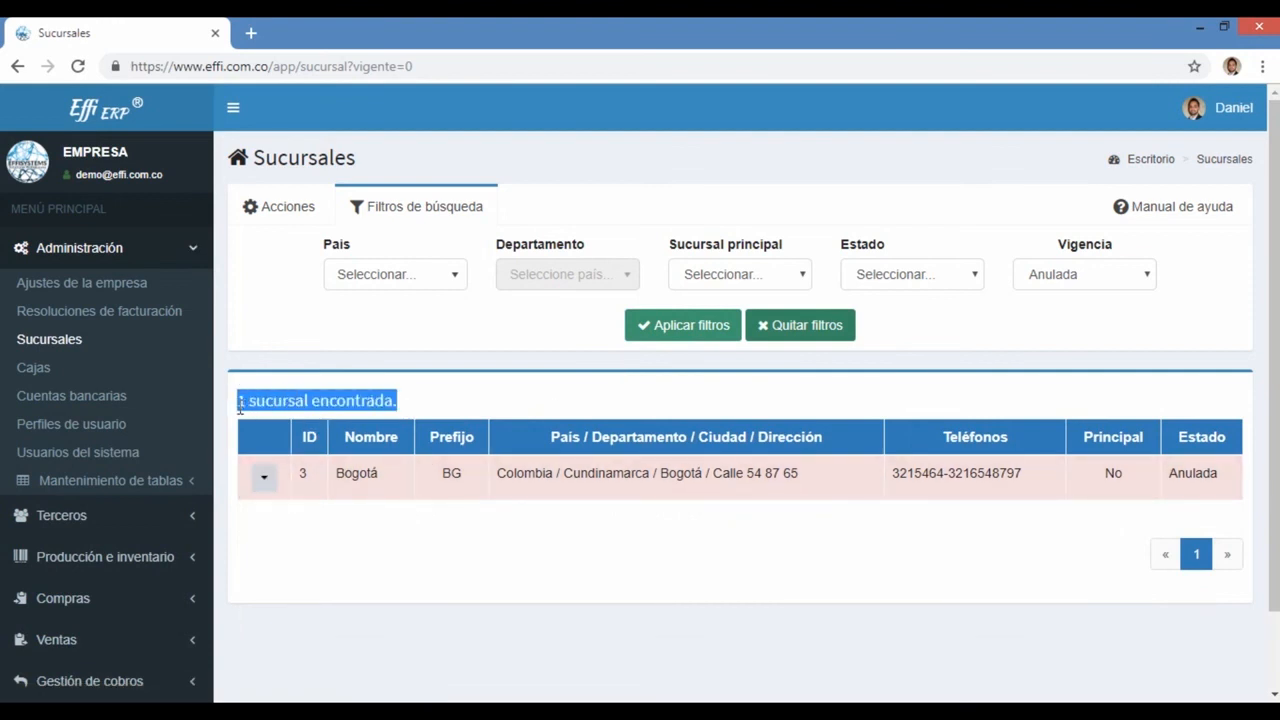
pyautogui.click(266, 471)
pyautogui.click(331, 511)
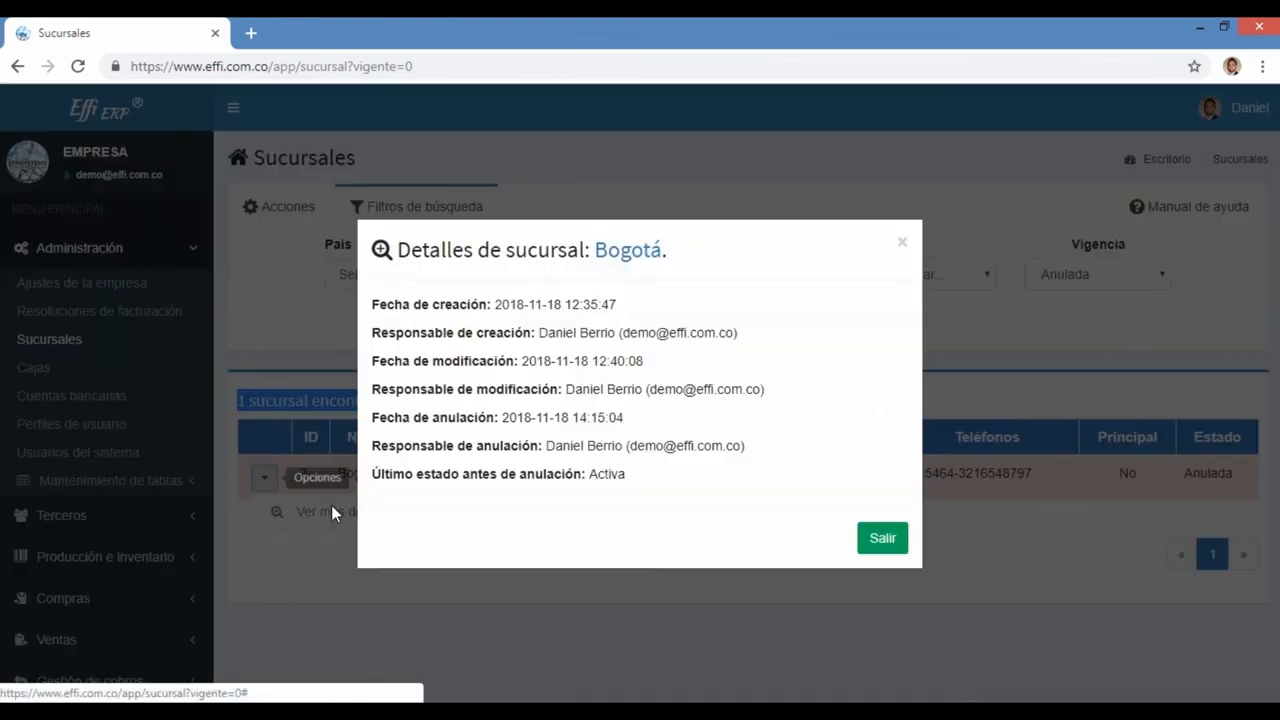
pyautogui.moveTo(430, 303); pyautogui.dragTo(515, 340)
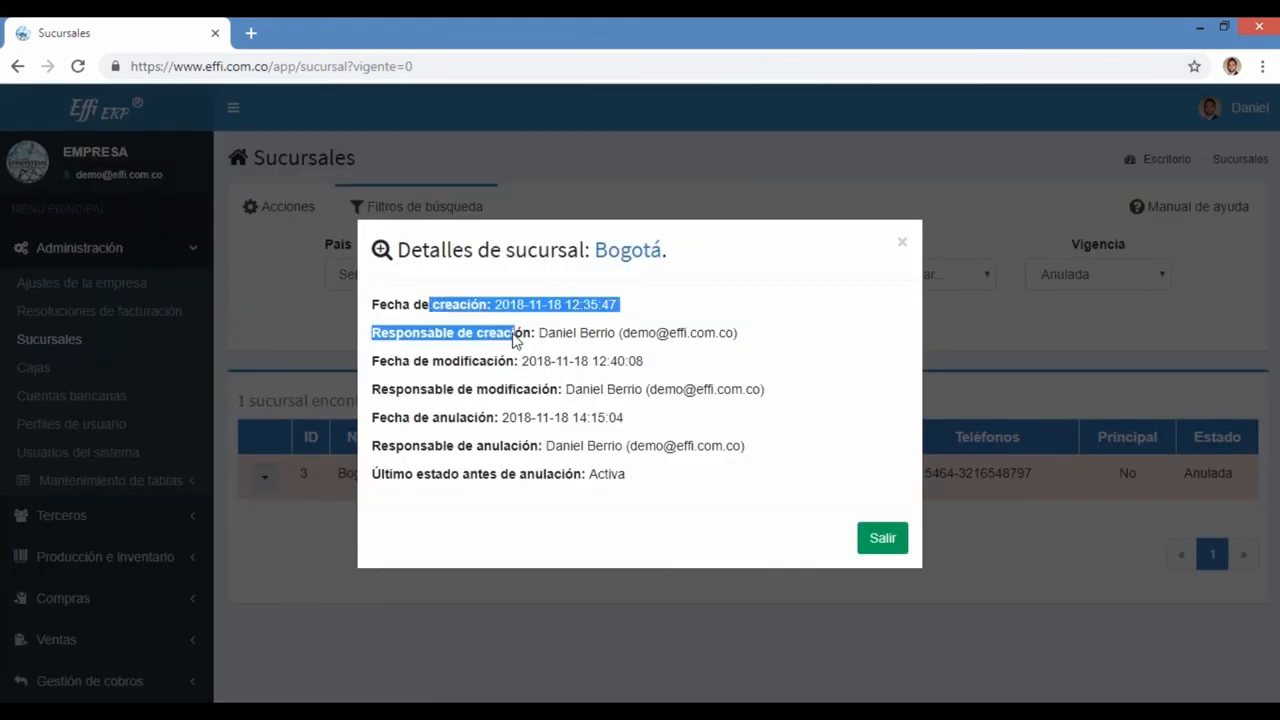
pyautogui.moveTo(396, 361); pyautogui.dragTo(591, 392)
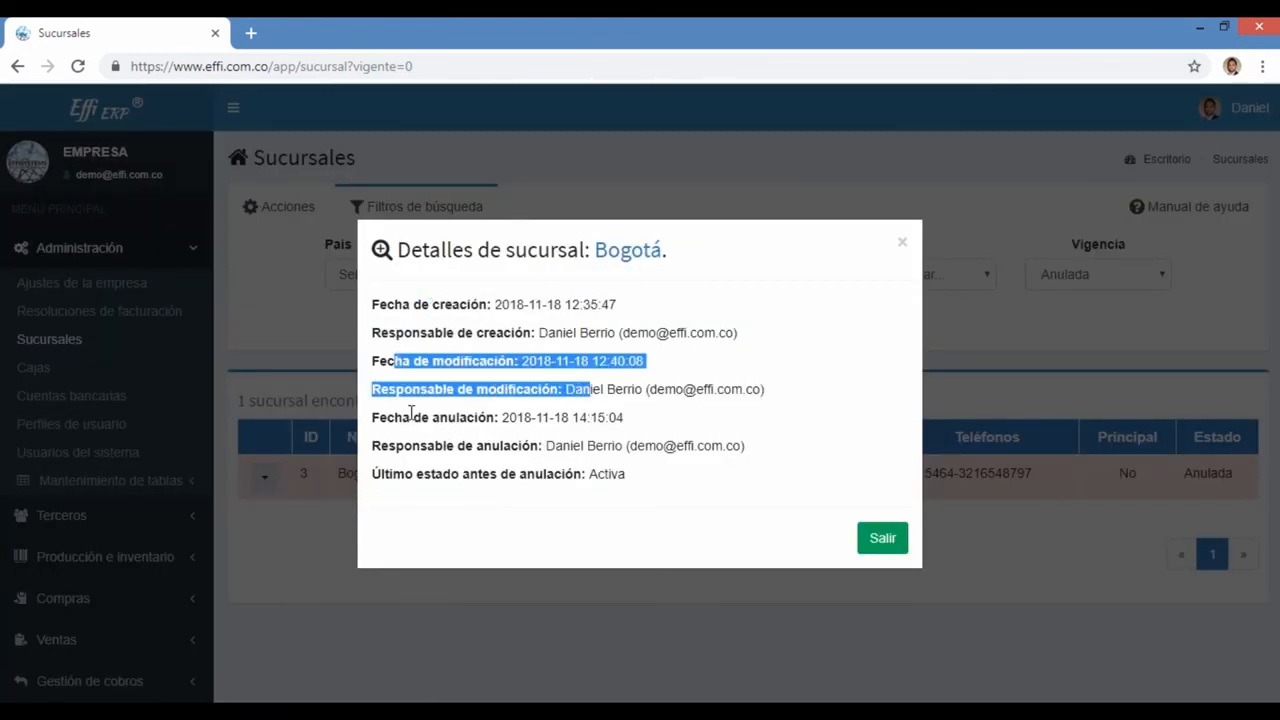
pyautogui.moveTo(410, 417); pyautogui.dragTo(634, 480)
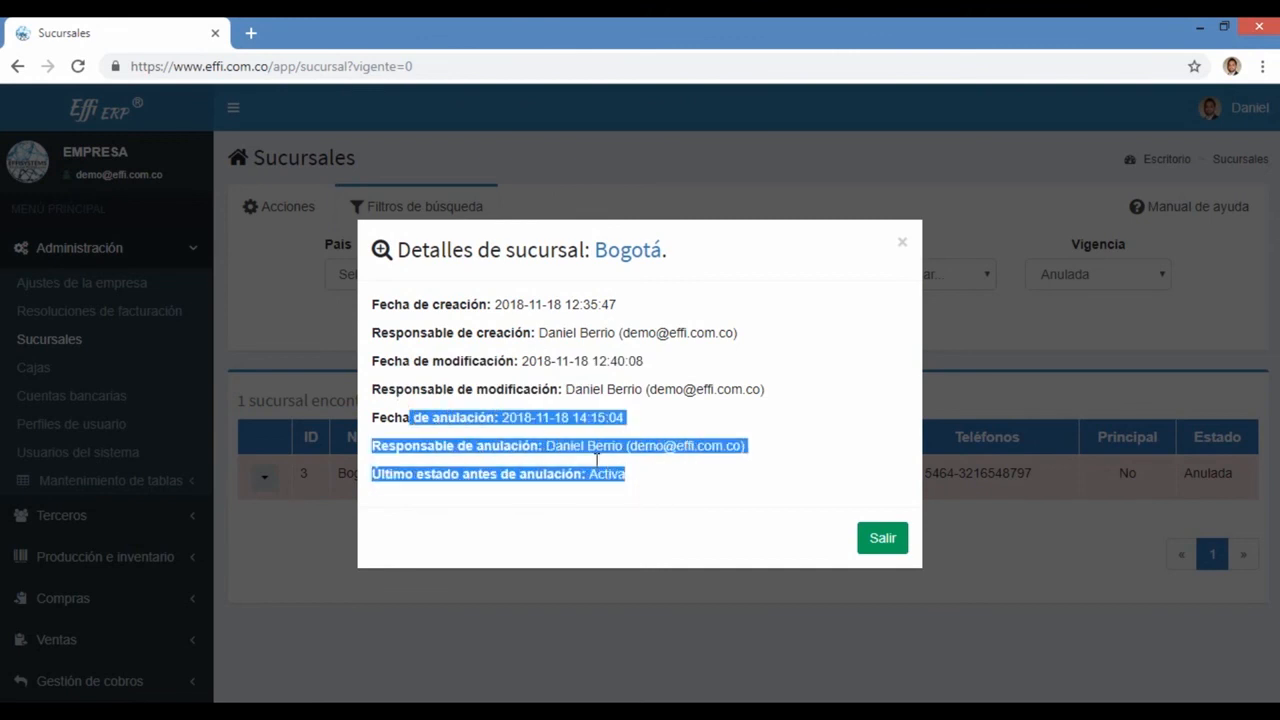
pyautogui.click(881, 537)
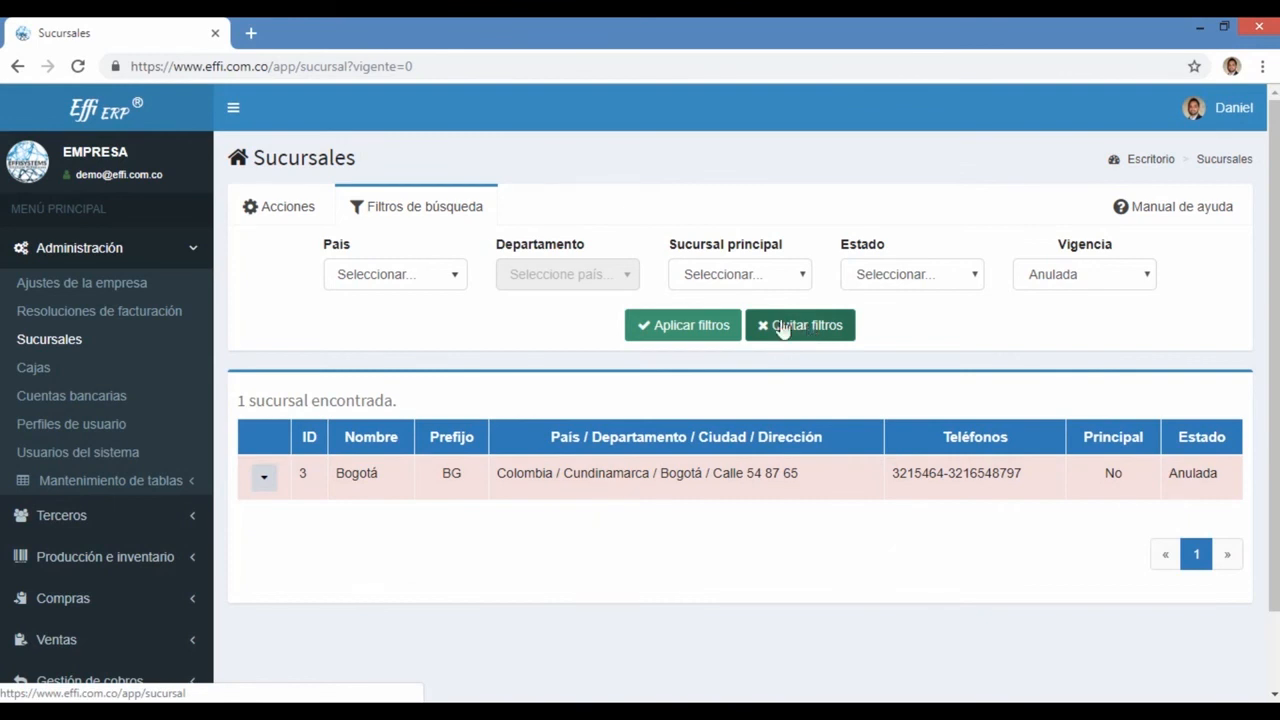
pyautogui.click(806, 343)
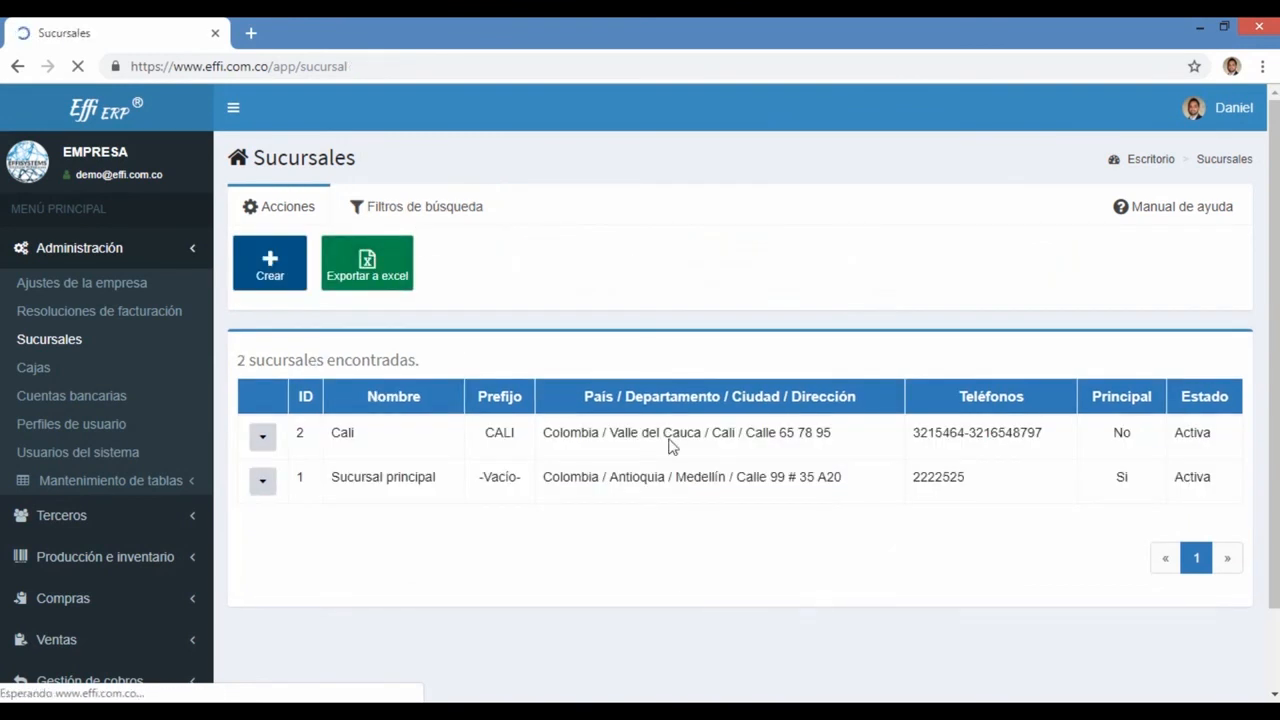